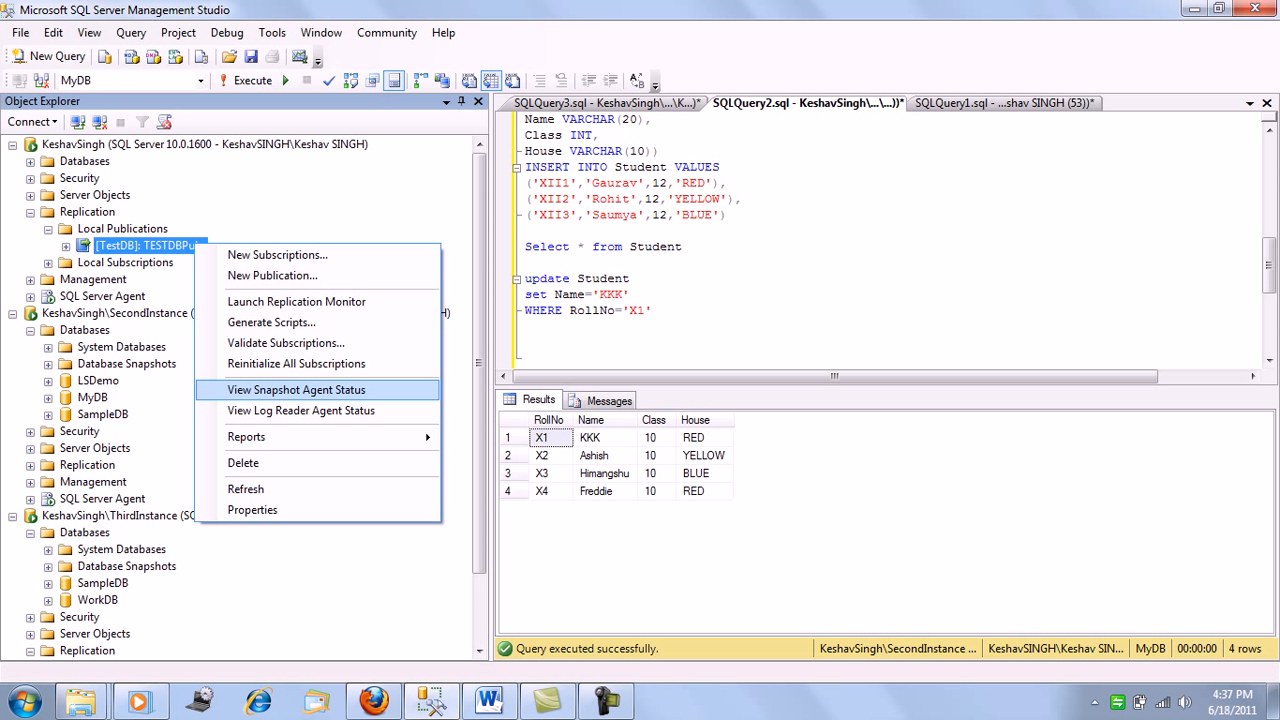
Check the Snapshot Agent status and the Log Reader Agent status of the TESTDBPubs publication
left_click(297, 390)
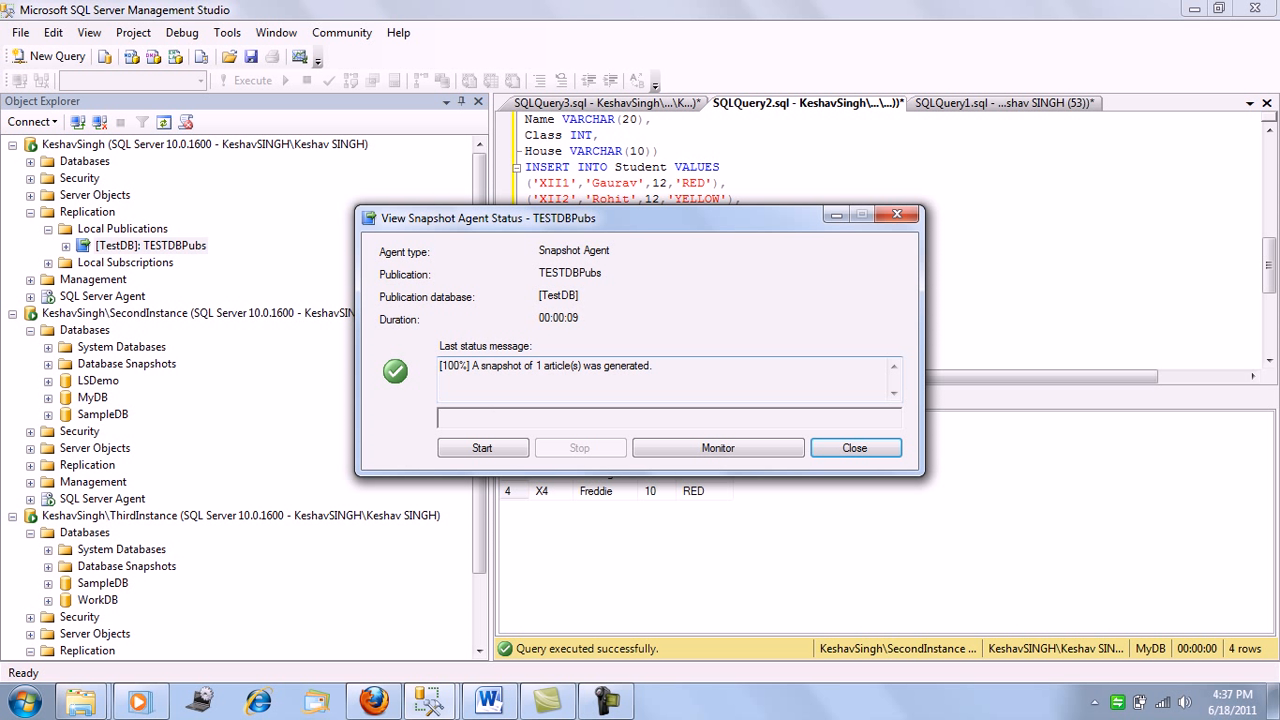
left_click(854, 447)
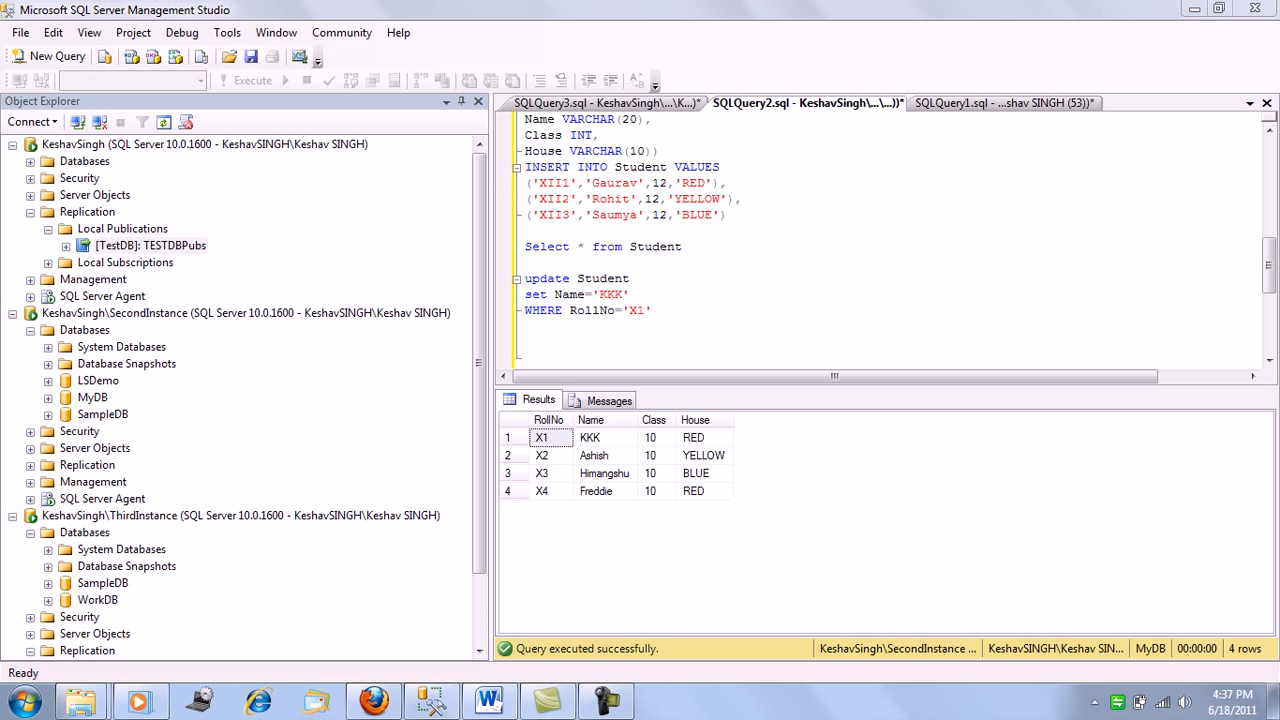
right_click(164, 246)
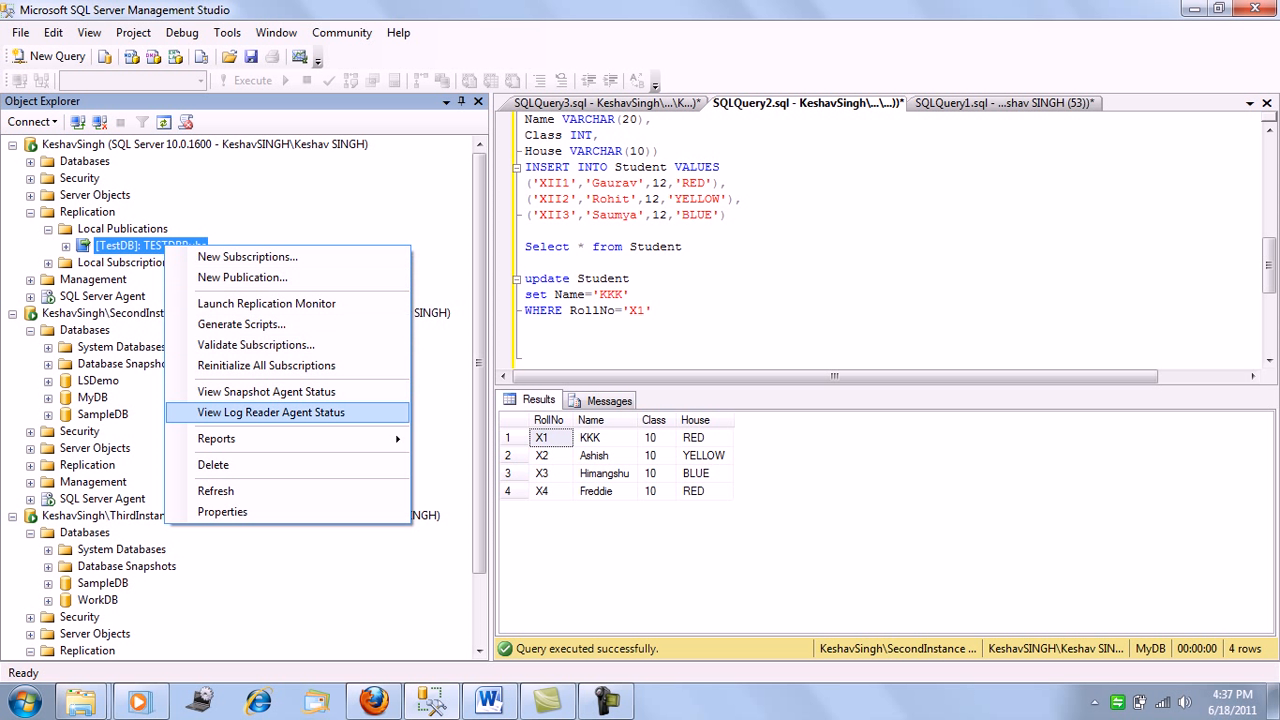
left_click(271, 412)
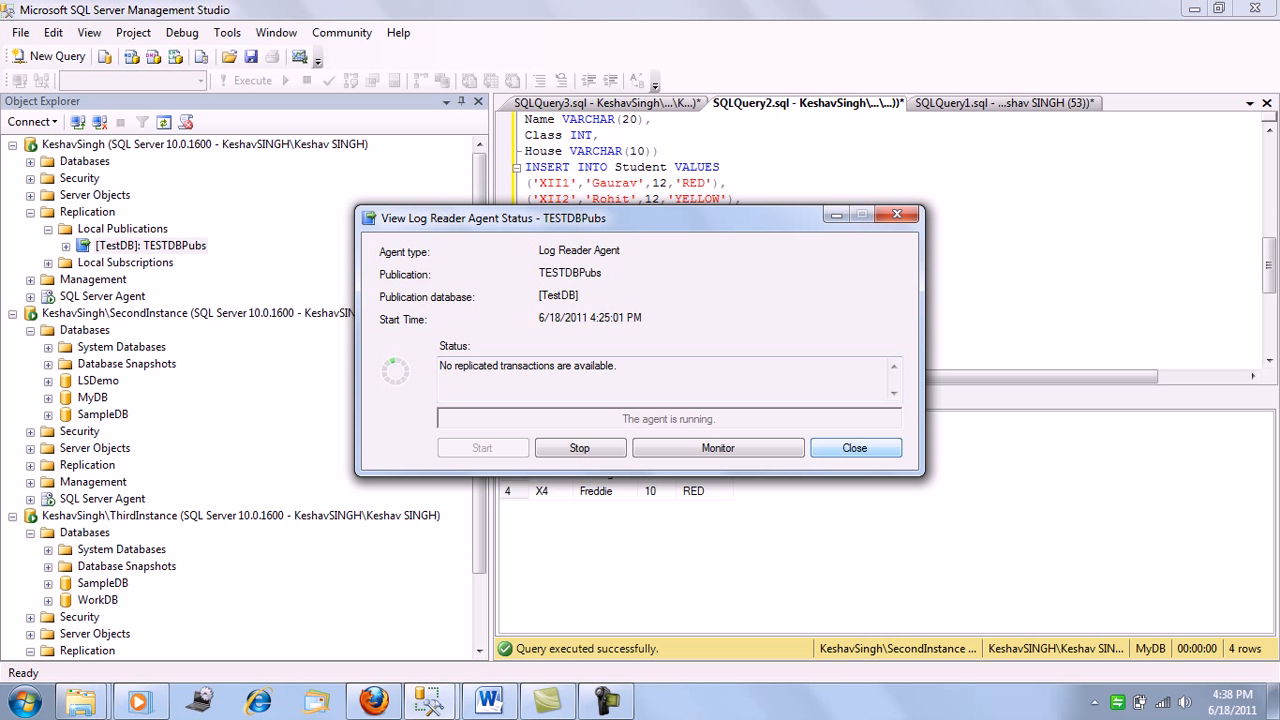
left_click(855, 448)
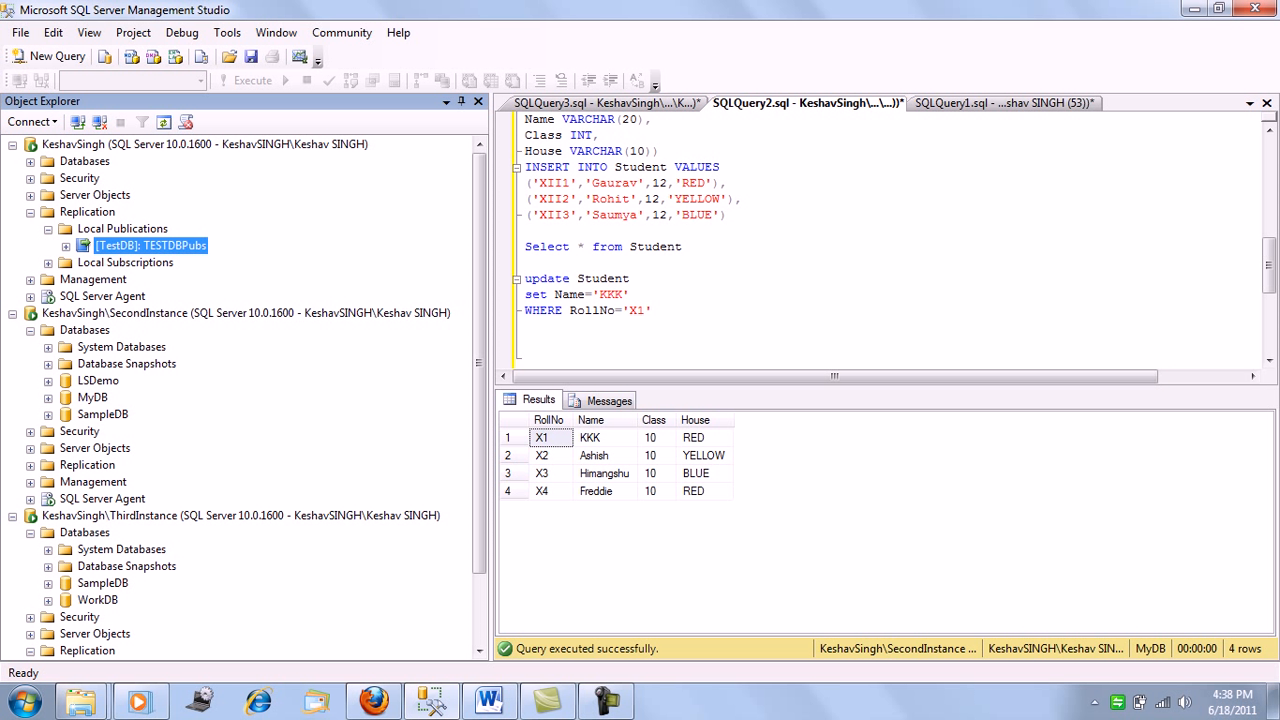
Launch Replication Monitor and examine the full names of the TESTDBPubs subscriptions, resizing the Status and Subscription columns
right_click(87, 212)
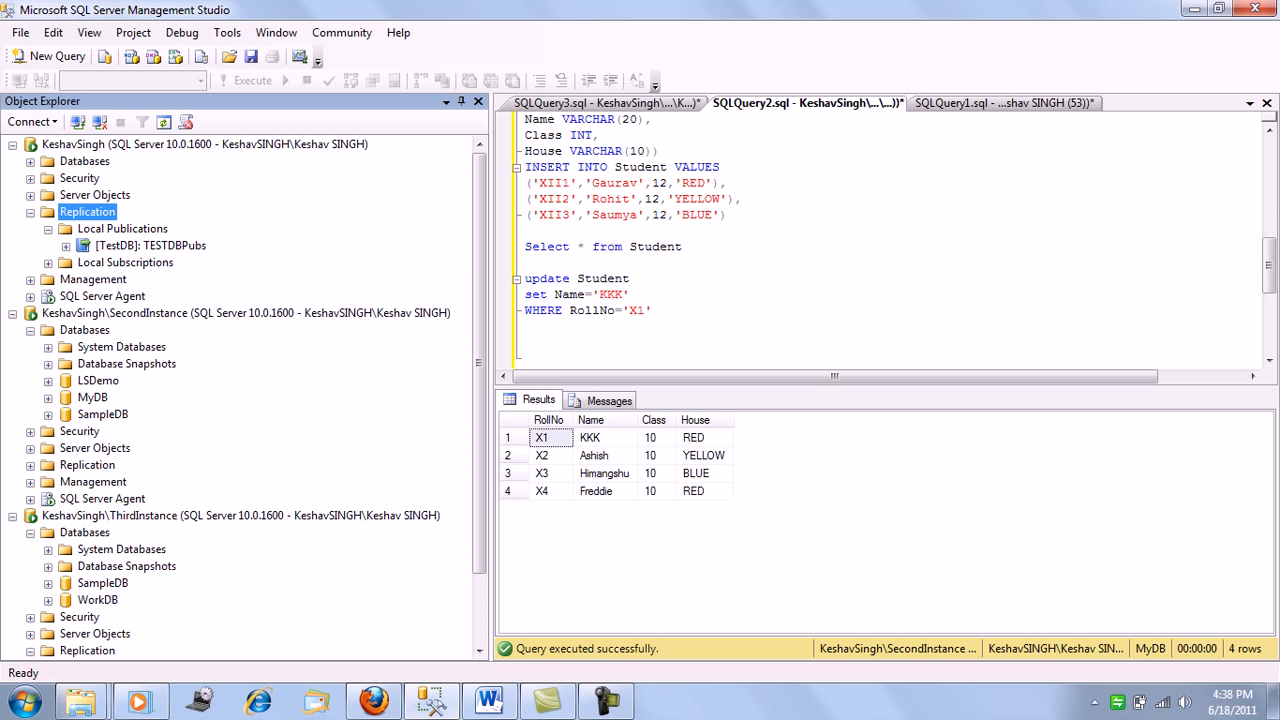
left_click(198, 292)
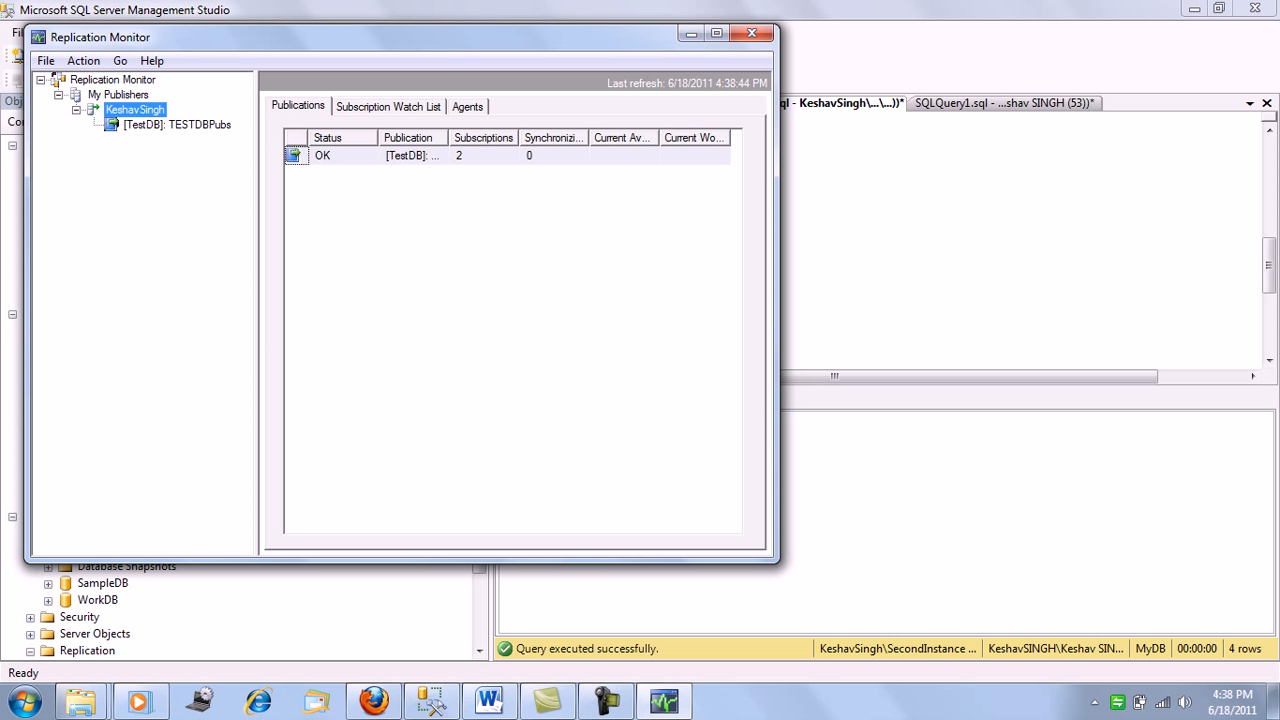
left_click(177, 125)
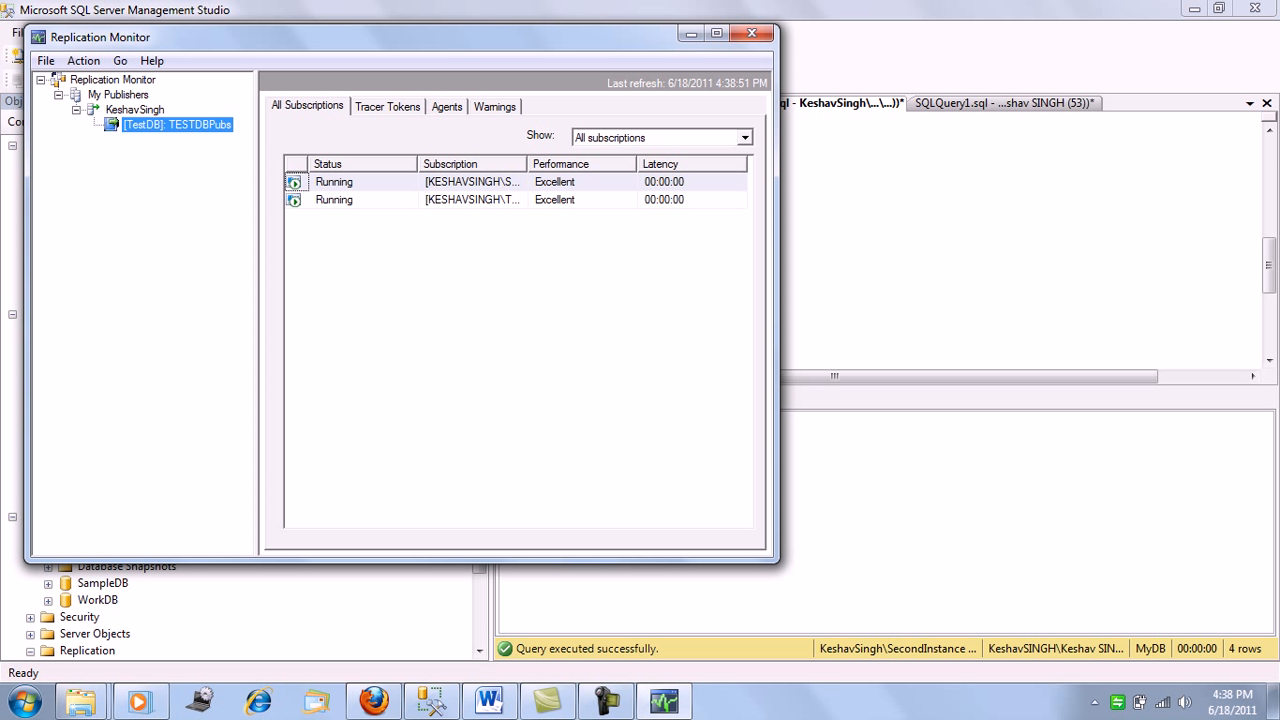
double_click(417, 164)
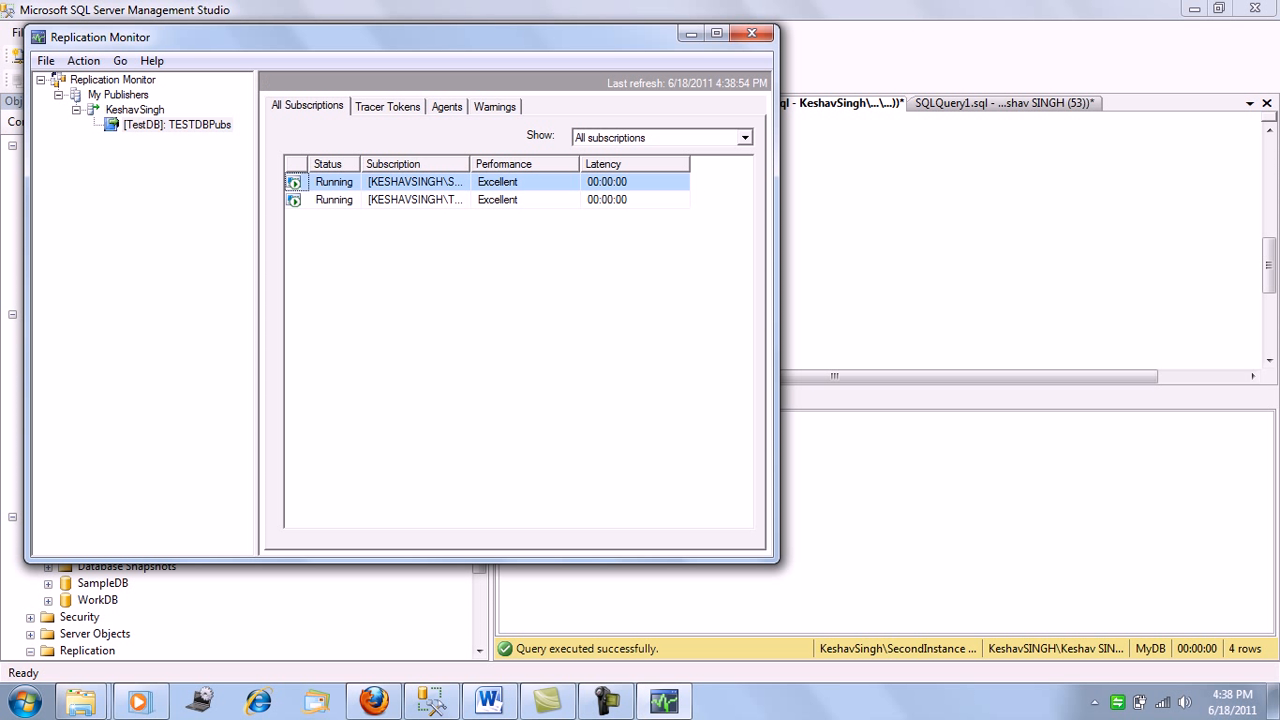
double_click(470, 164)
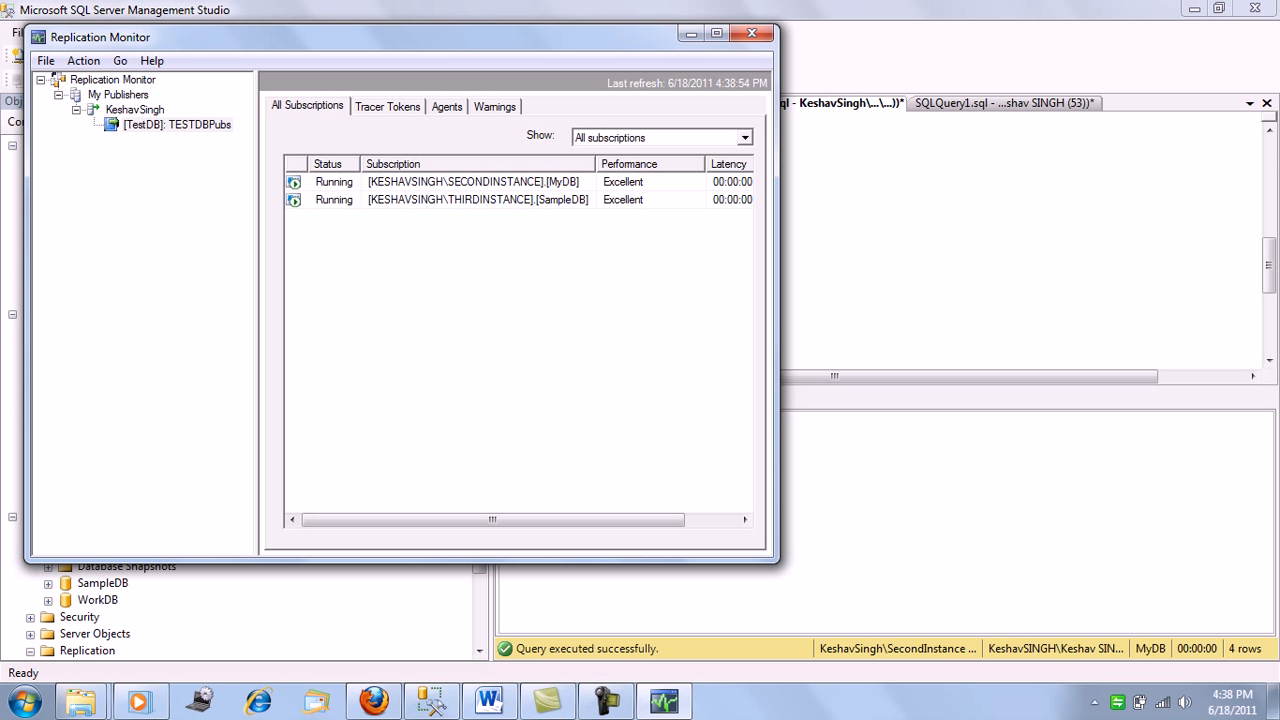
left_click(472, 182)
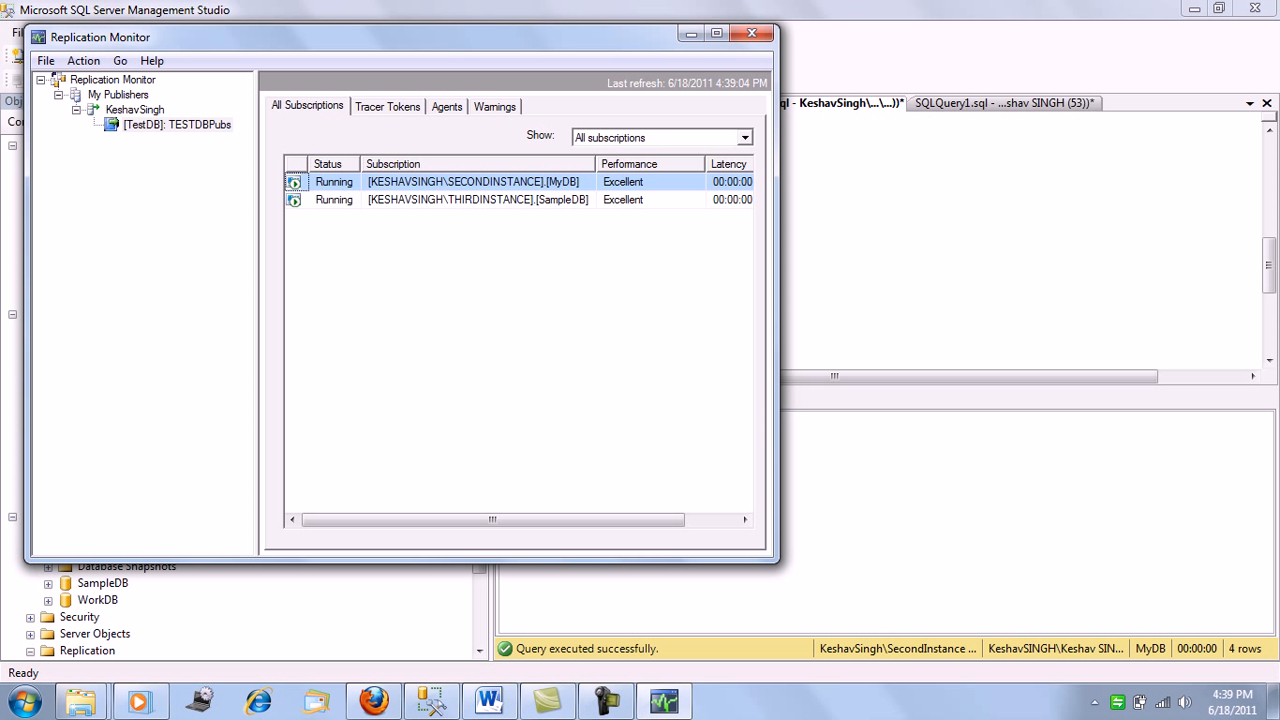
Examine the agents and jobs related to TESTDBPubs, return to its subscriptions, and close Replication Monitor
left_click(447, 106)
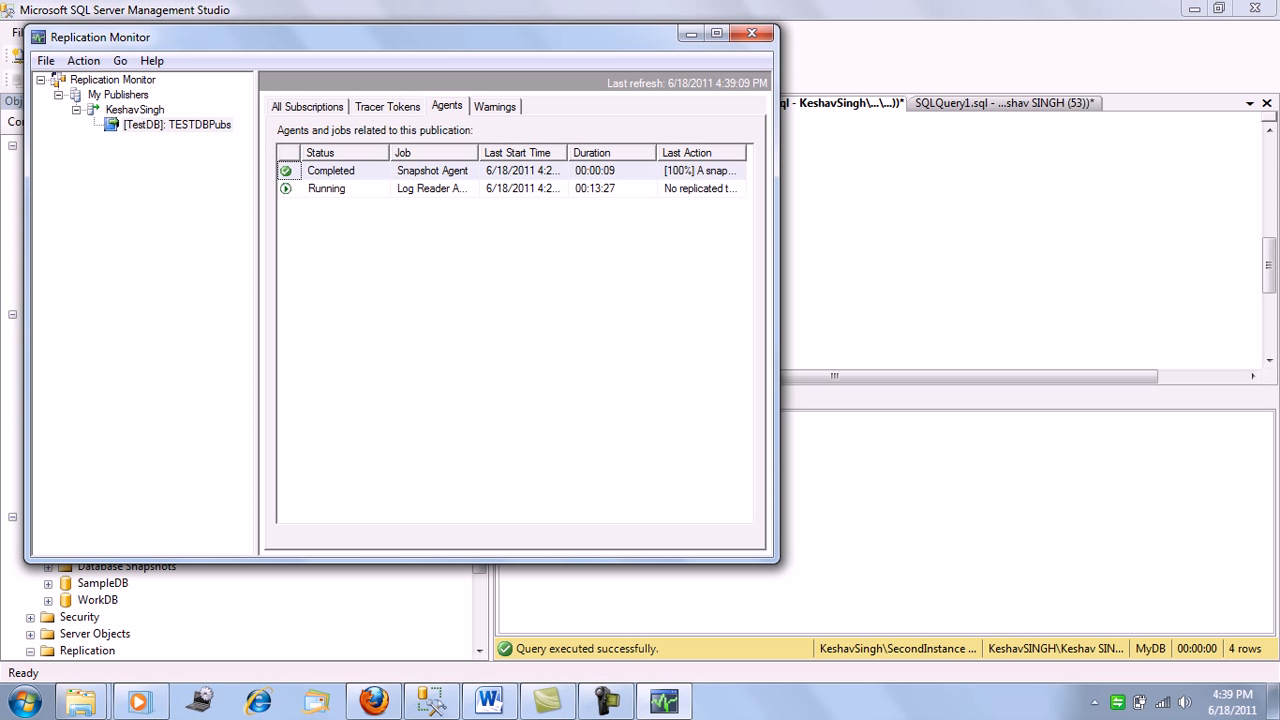
double_click(478, 153)
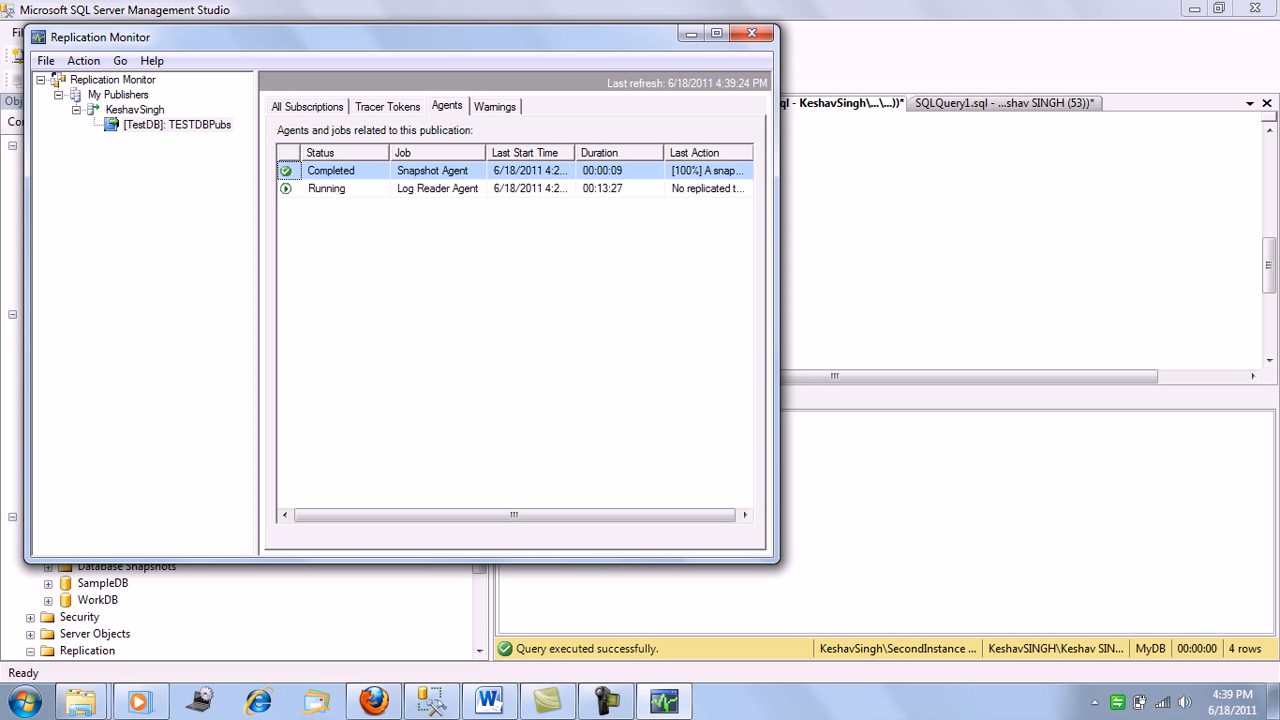
left_click(388, 107)
left_click(308, 107)
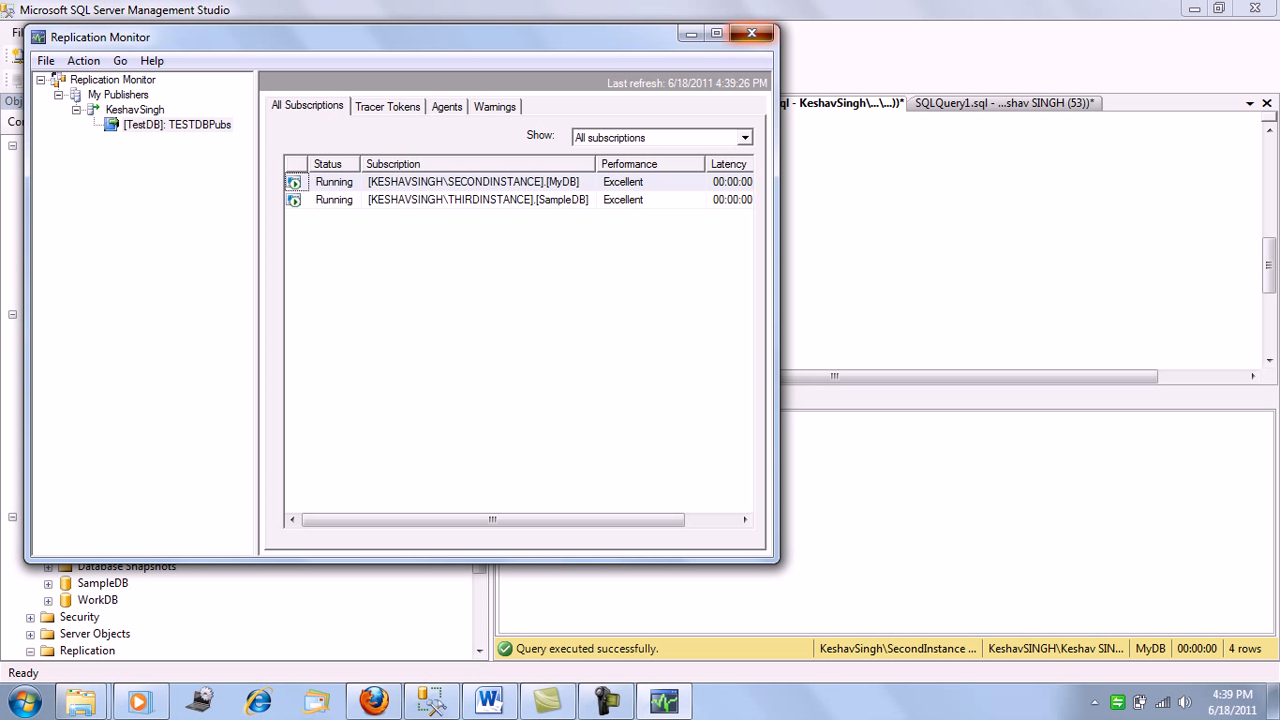
left_click(752, 33)
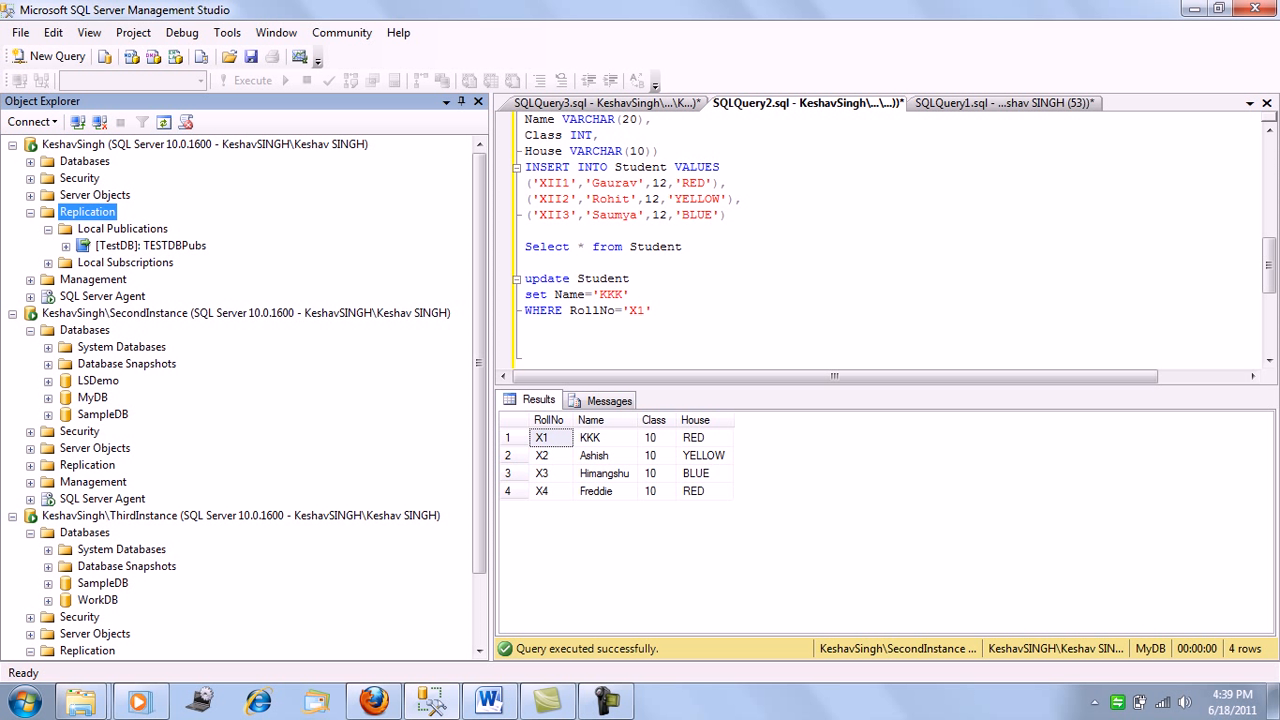
Switch to Replication in MS SQL Server.docx in Word, review the publisher-subscriber diagrams and the Scenario section, and minimize the document
left_click(489, 701)
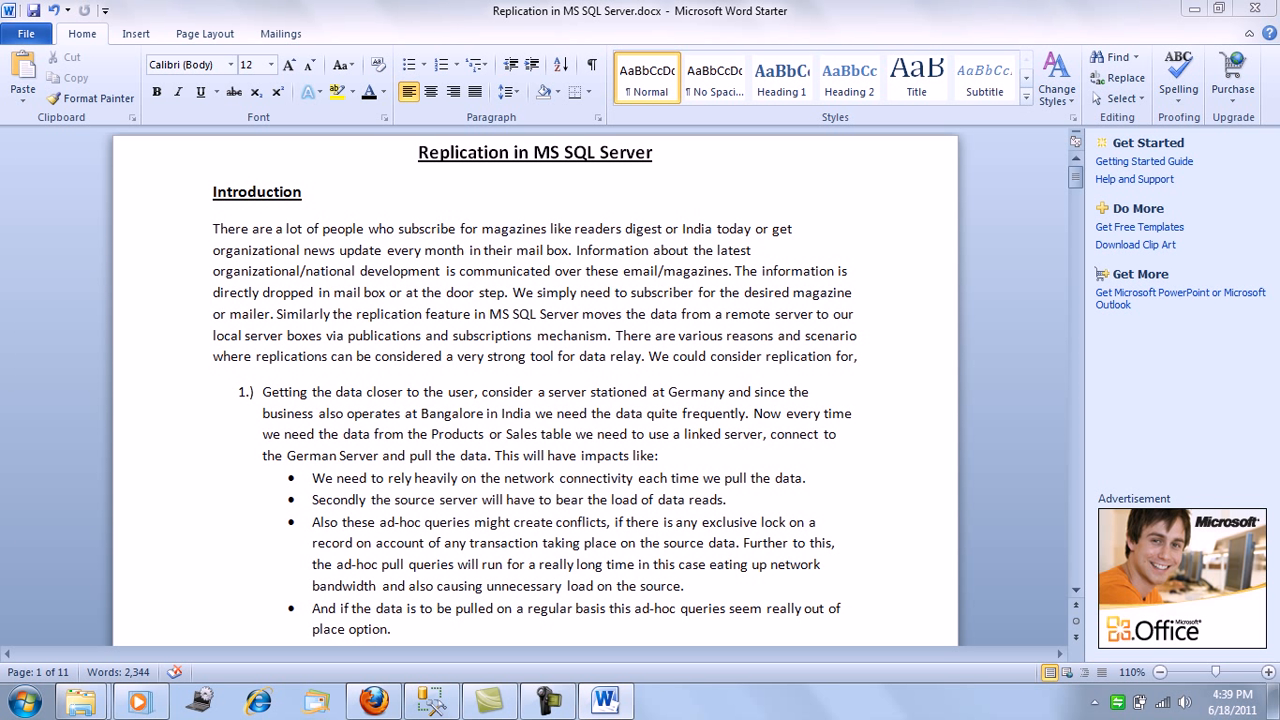
left_click_drag(1075, 179, 1075, 423)
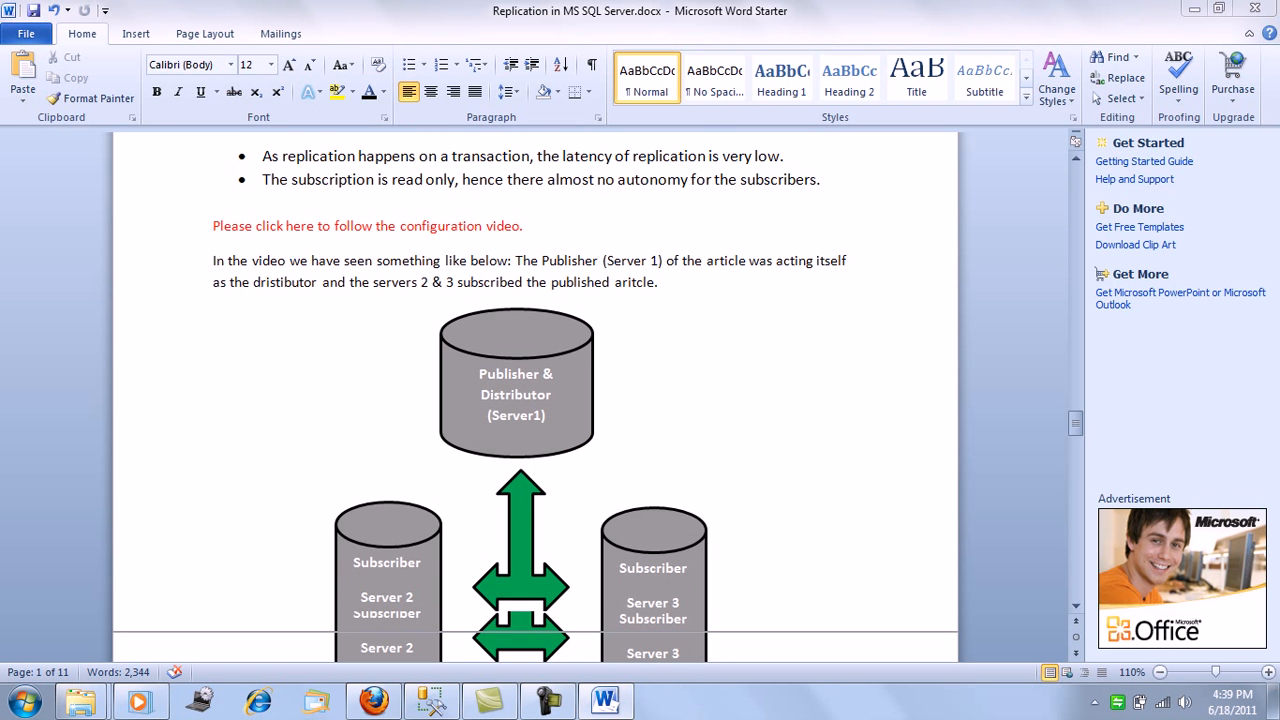
scroll(535, 396, "down", 5)
scroll(535, 396, "down", 5)
scroll(535, 396, "up", 6)
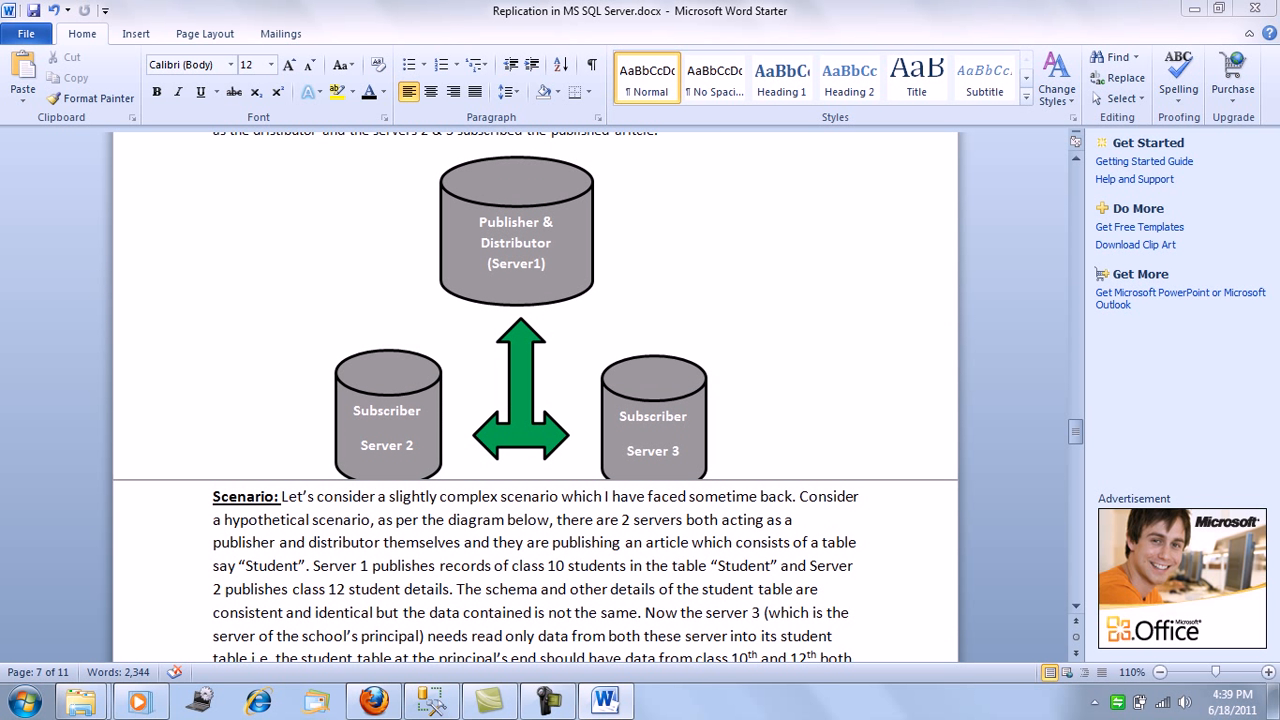
scroll(535, 396, "up", 1)
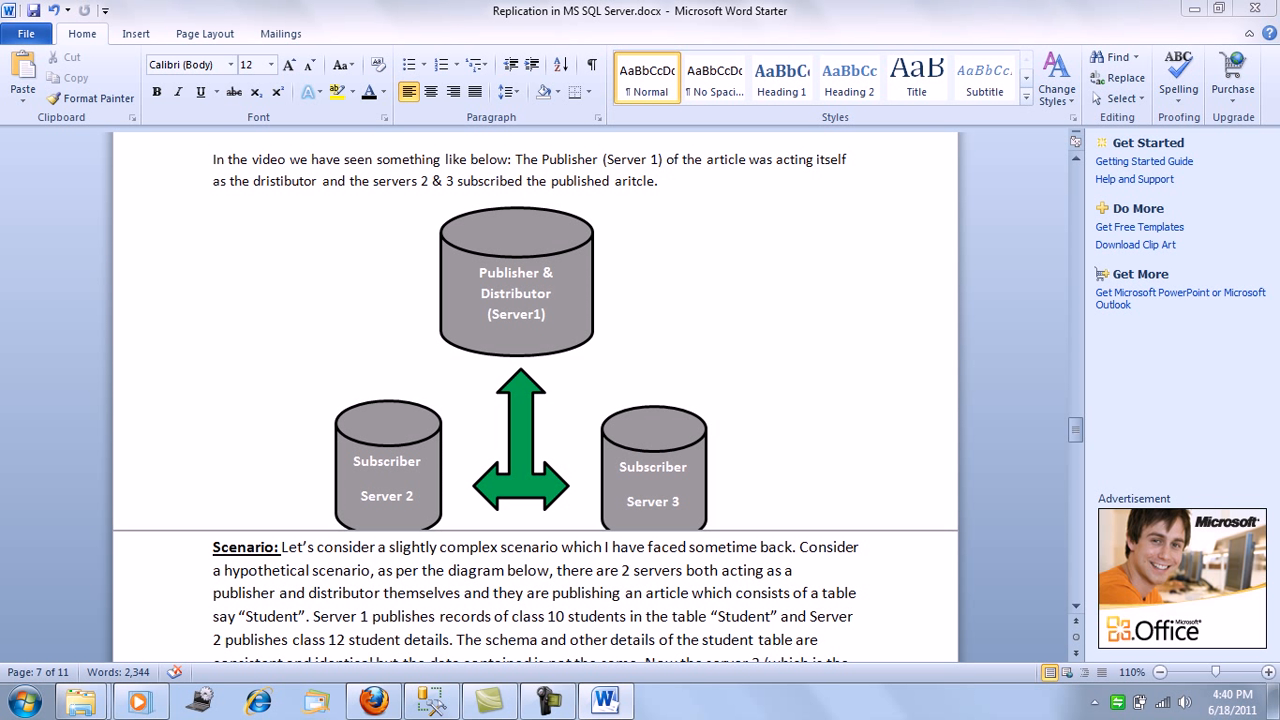
scroll(535, 396, "down", 10)
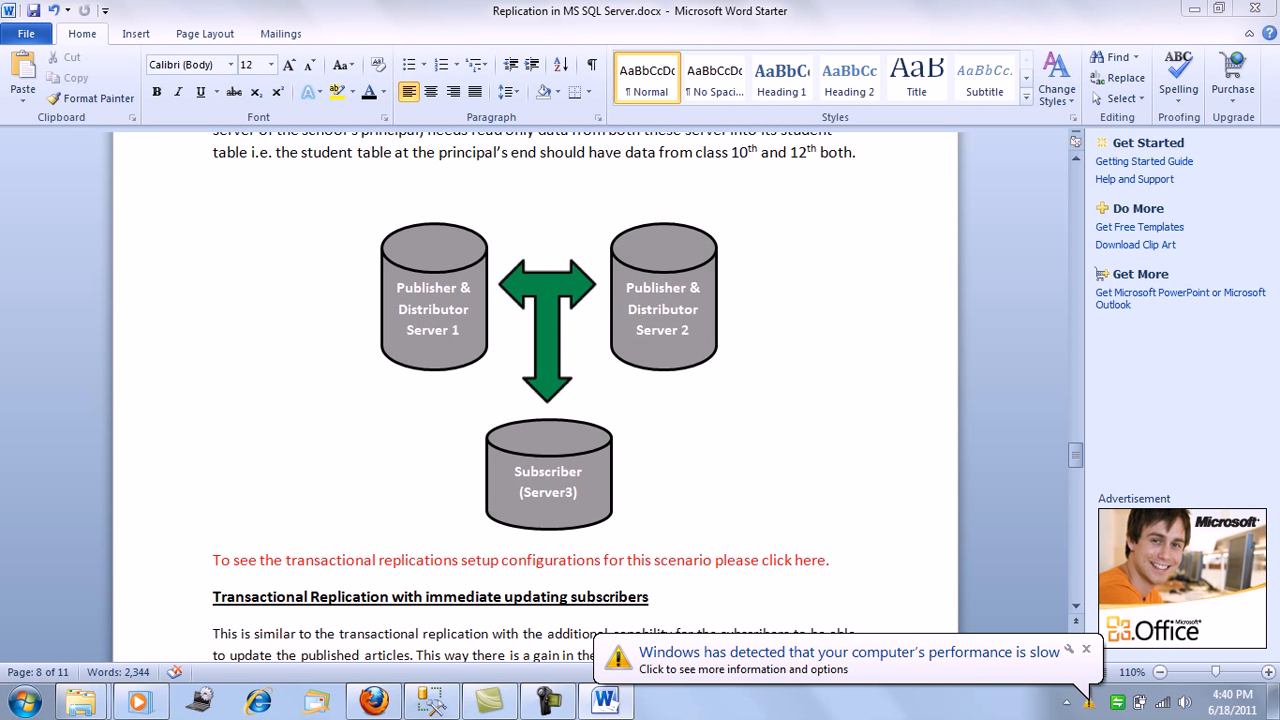
left_click(1194, 8)
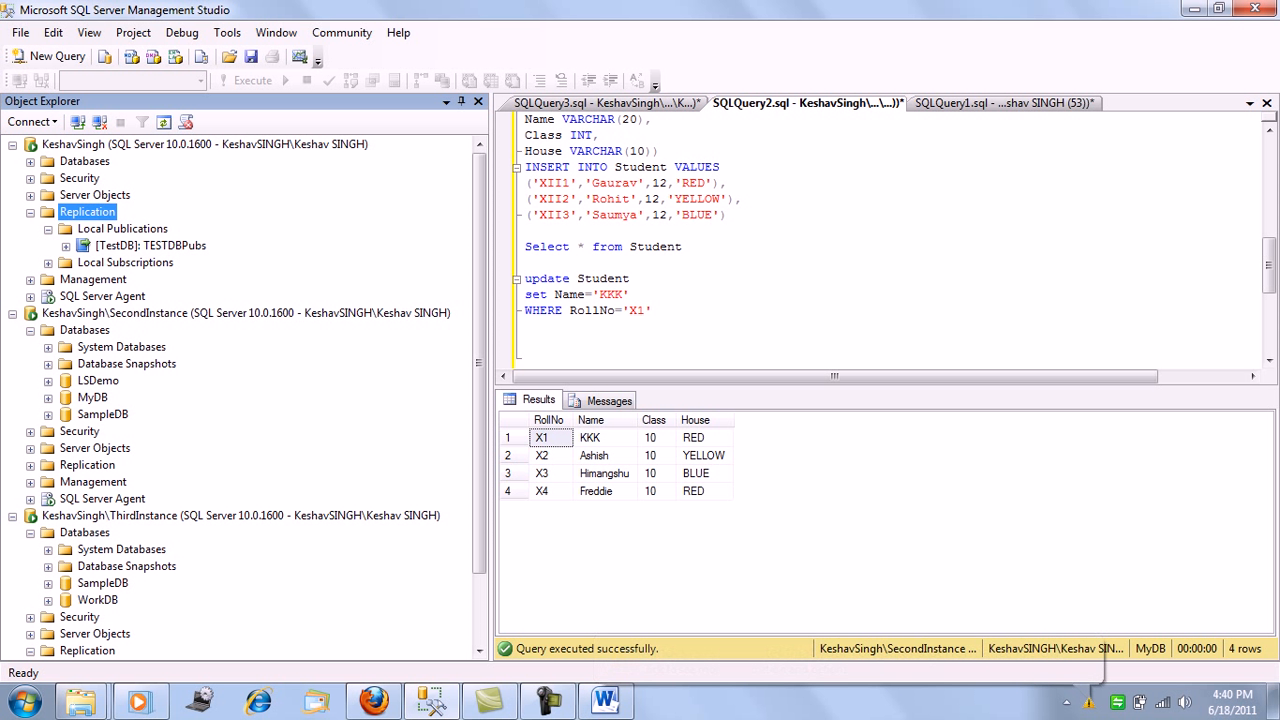
Expand SampleDB on SecondInstance and look into its Tables folder
mouse_move(150, 250)
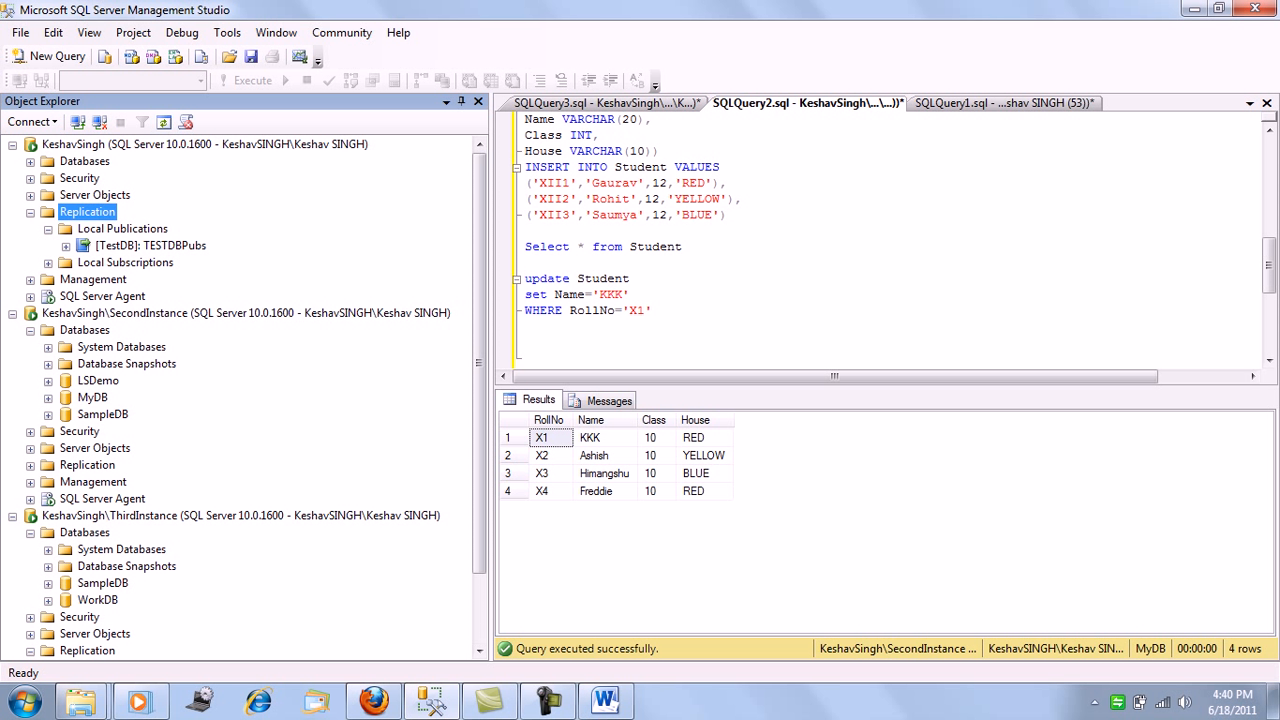
left_click(526, 262)
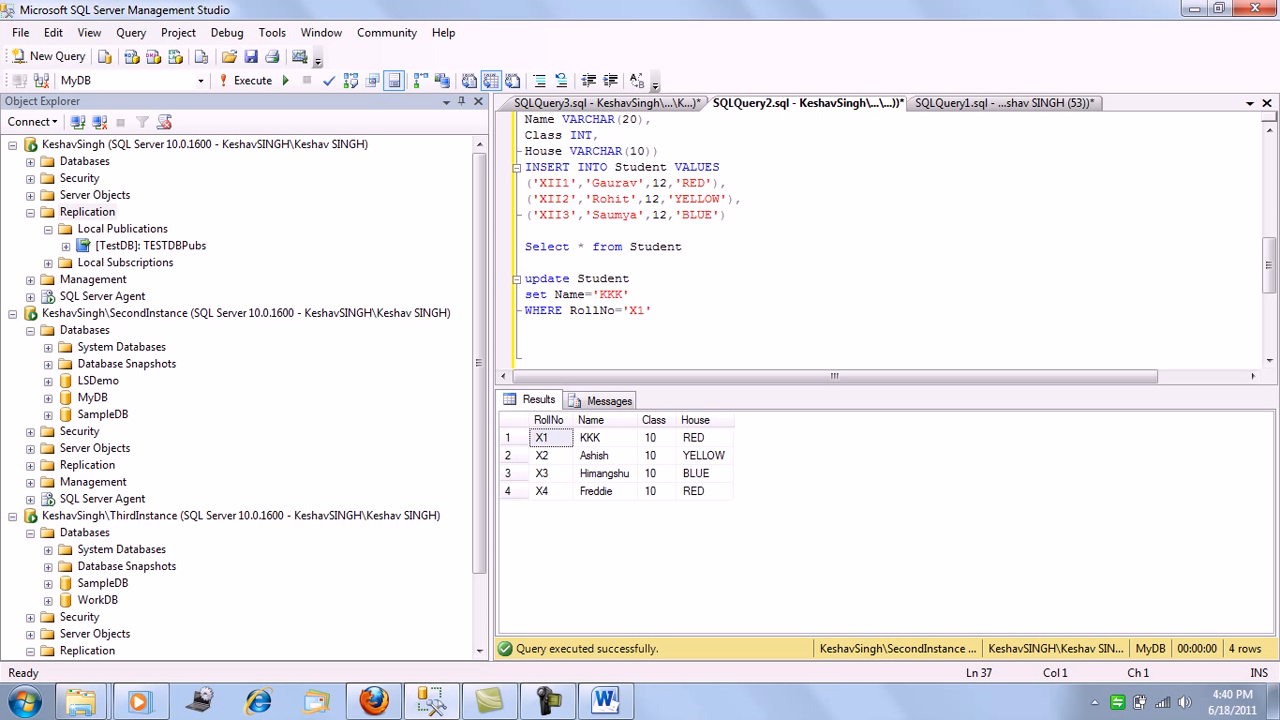
left_click(48, 415)
left_click(66, 449)
left_click(66, 448)
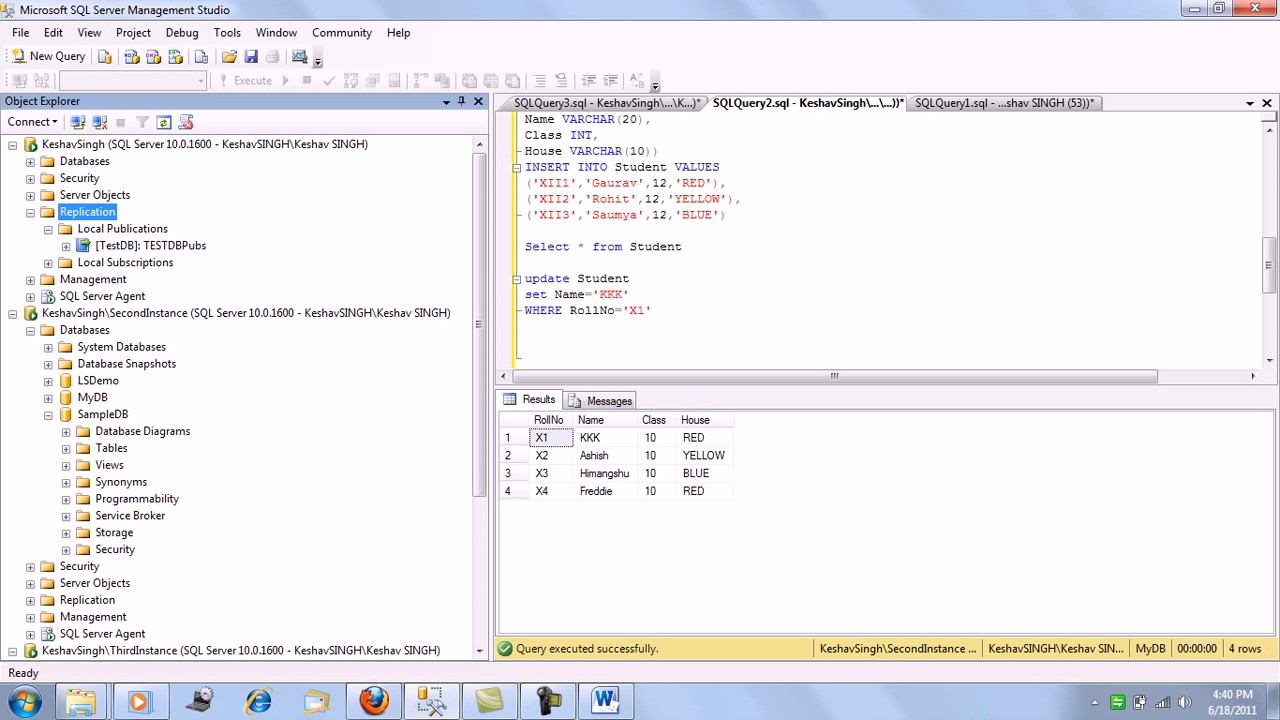
Switch the query's database to SampleDB and run only the "Select * from Student" statement
left_click(548, 215)
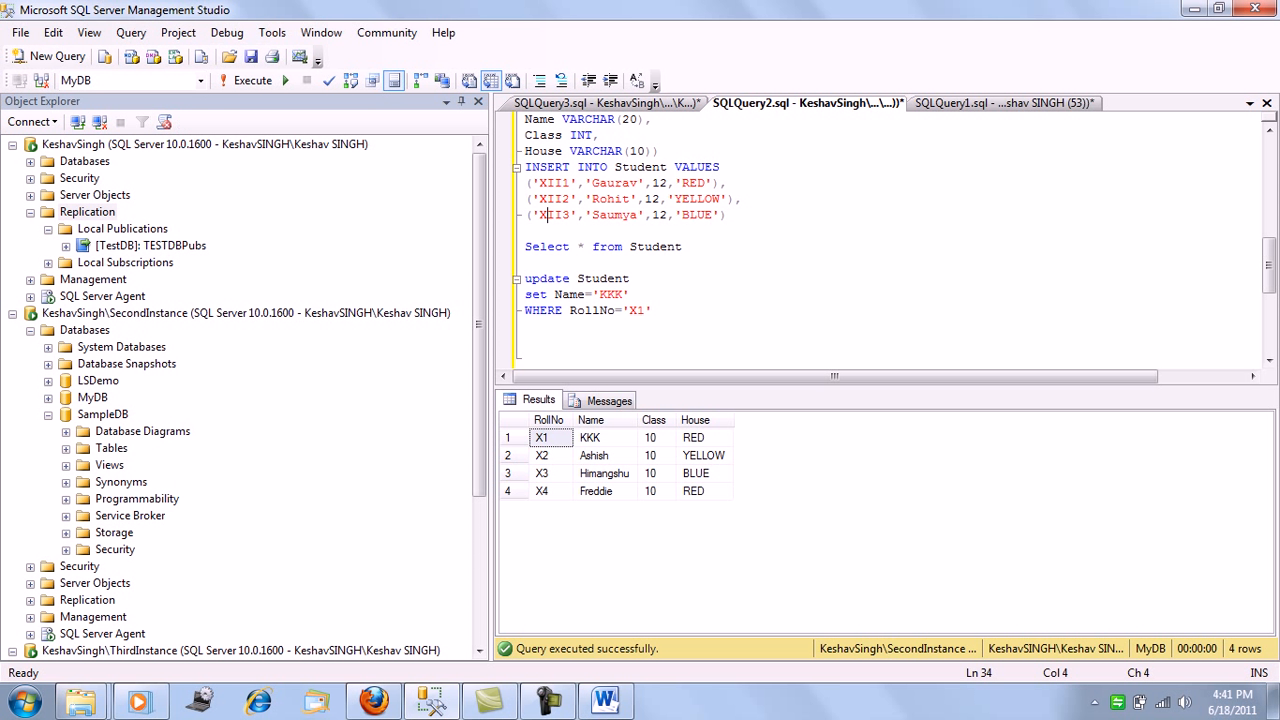
left_click(200, 80)
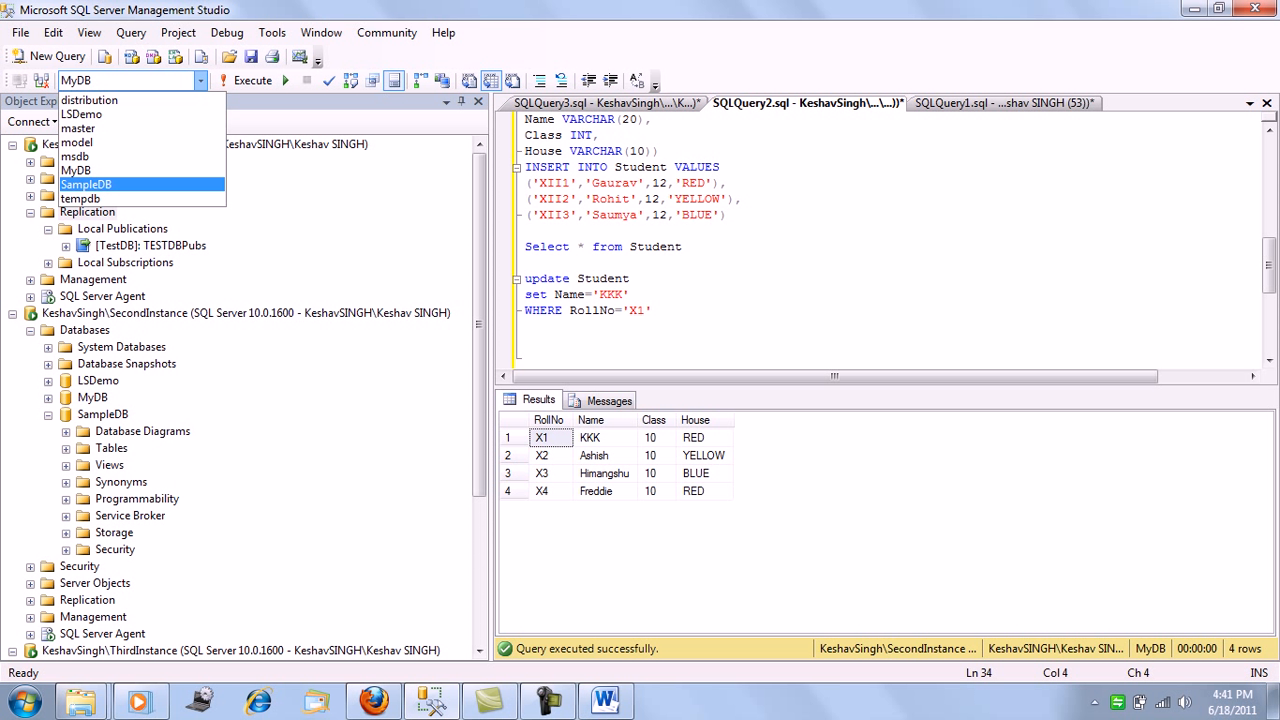
left_click(85, 184)
left_click_drag(682, 246, 525, 246)
key("F5")
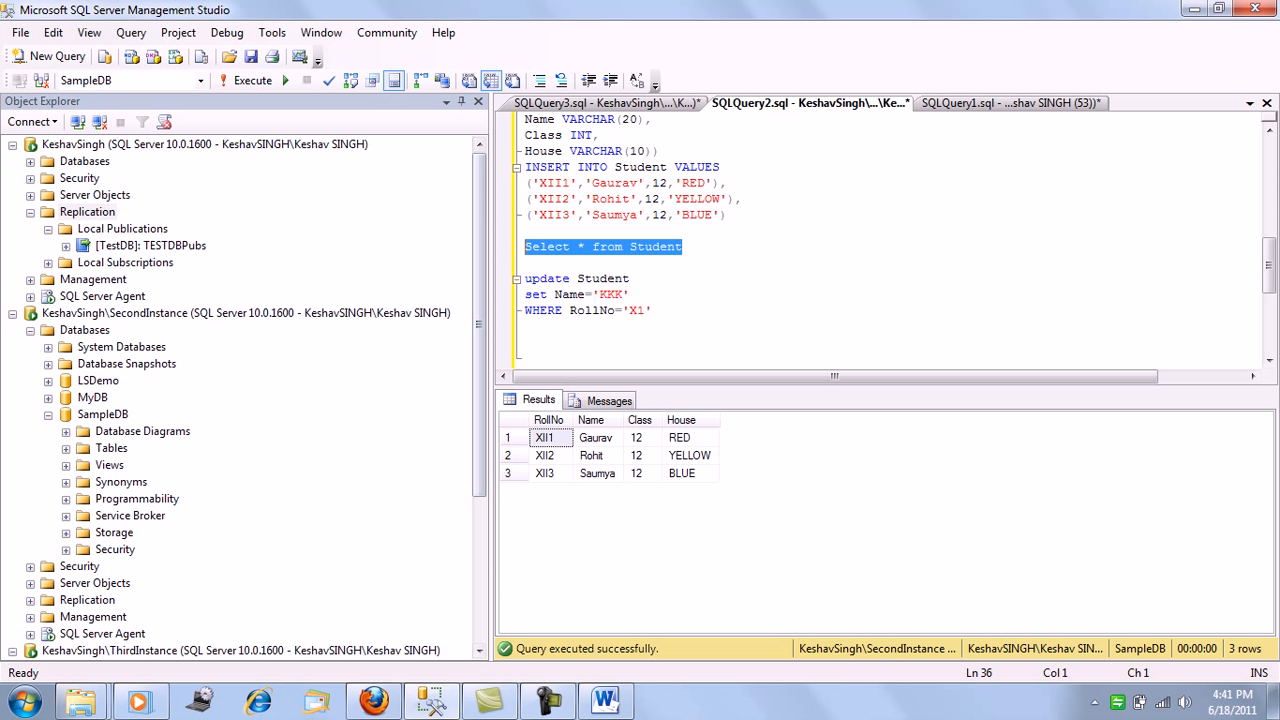
Start a new local publication on SecondInstance with SampleDB as the publication database
left_click(48, 415)
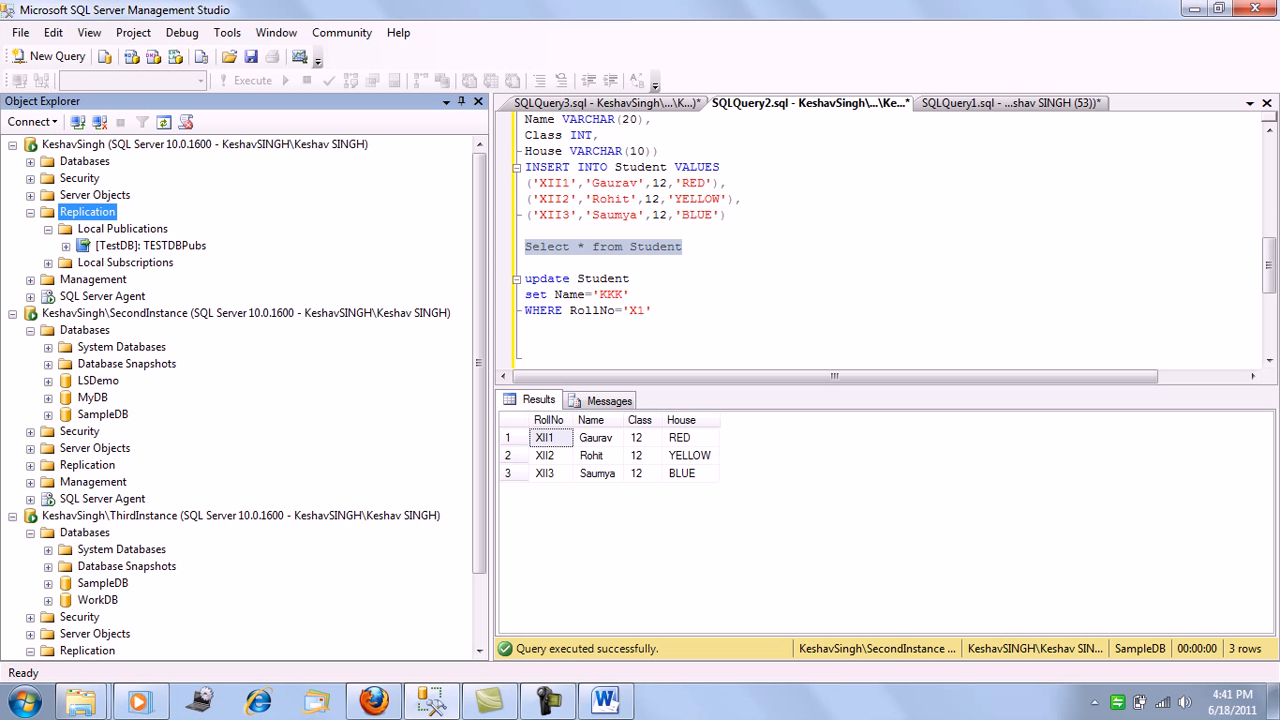
left_click(30, 466)
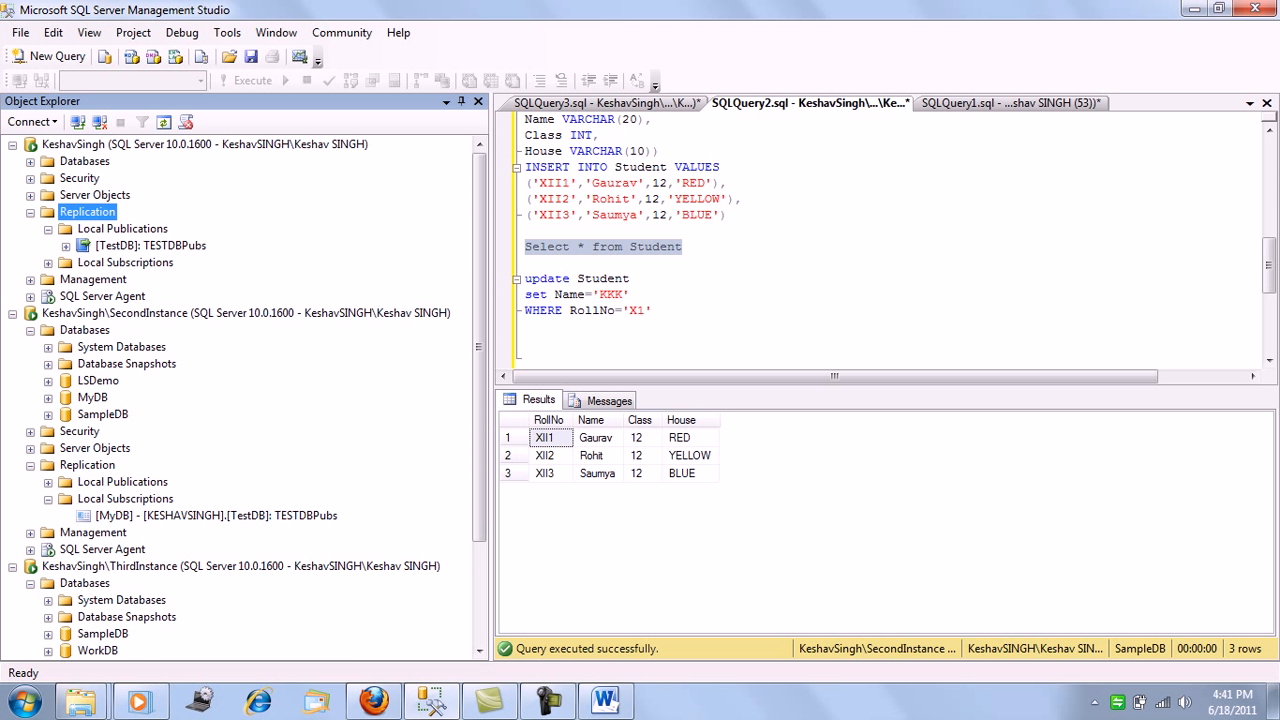
right_click(160, 482)
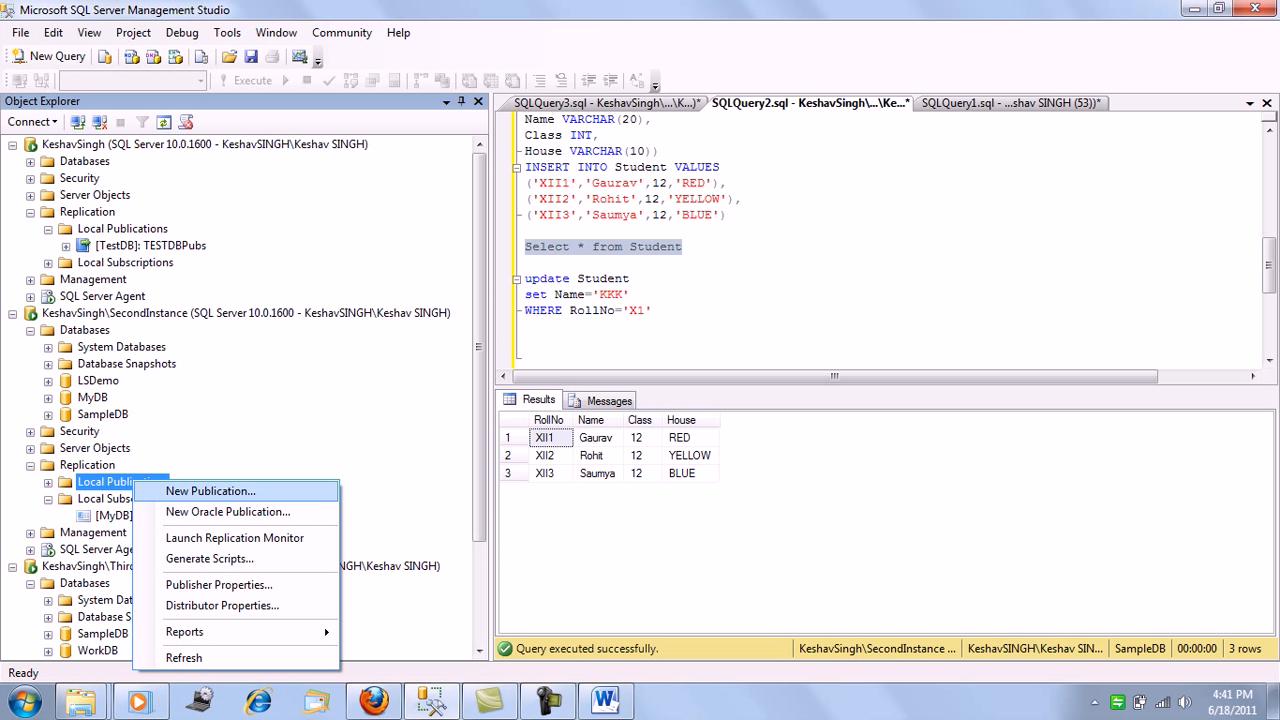
left_click(230, 490)
left_click(665, 526)
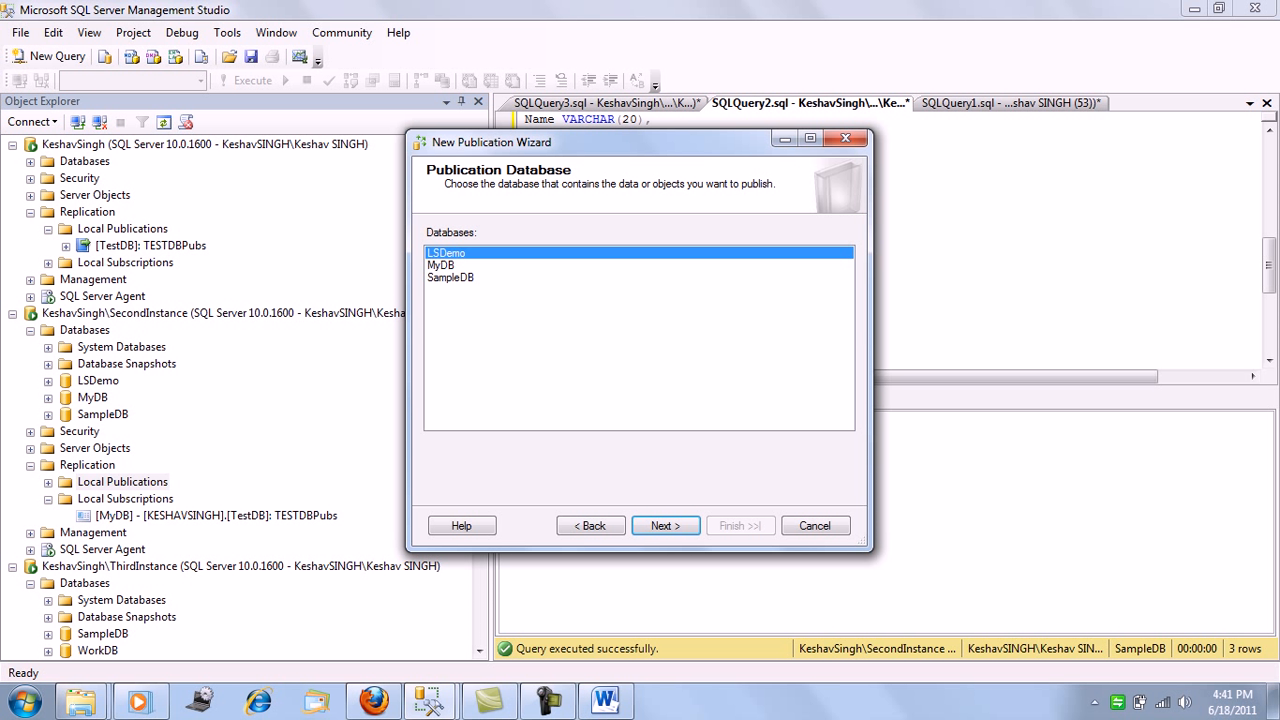
left_click(451, 278)
left_click(665, 526)
Choose the Transactional publication type, add the Student (dbo) table as the article, and proceed to row filtering
left_click(494, 262)
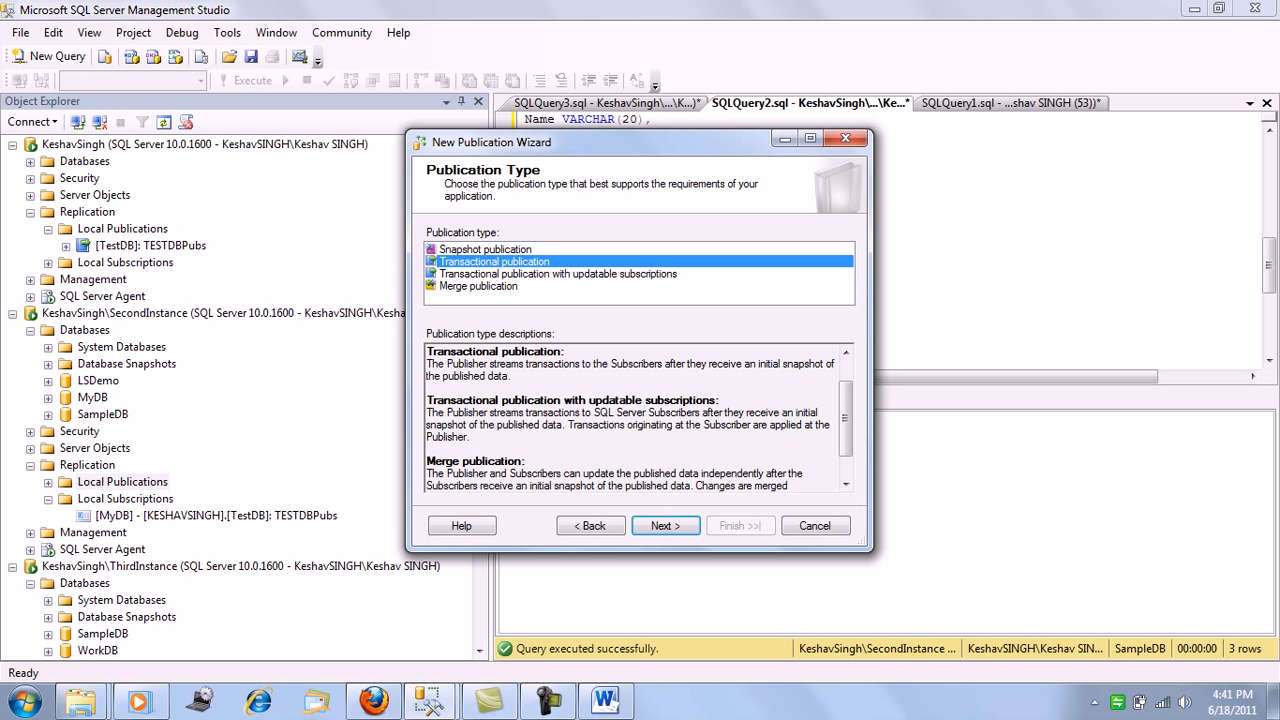
left_click(665, 526)
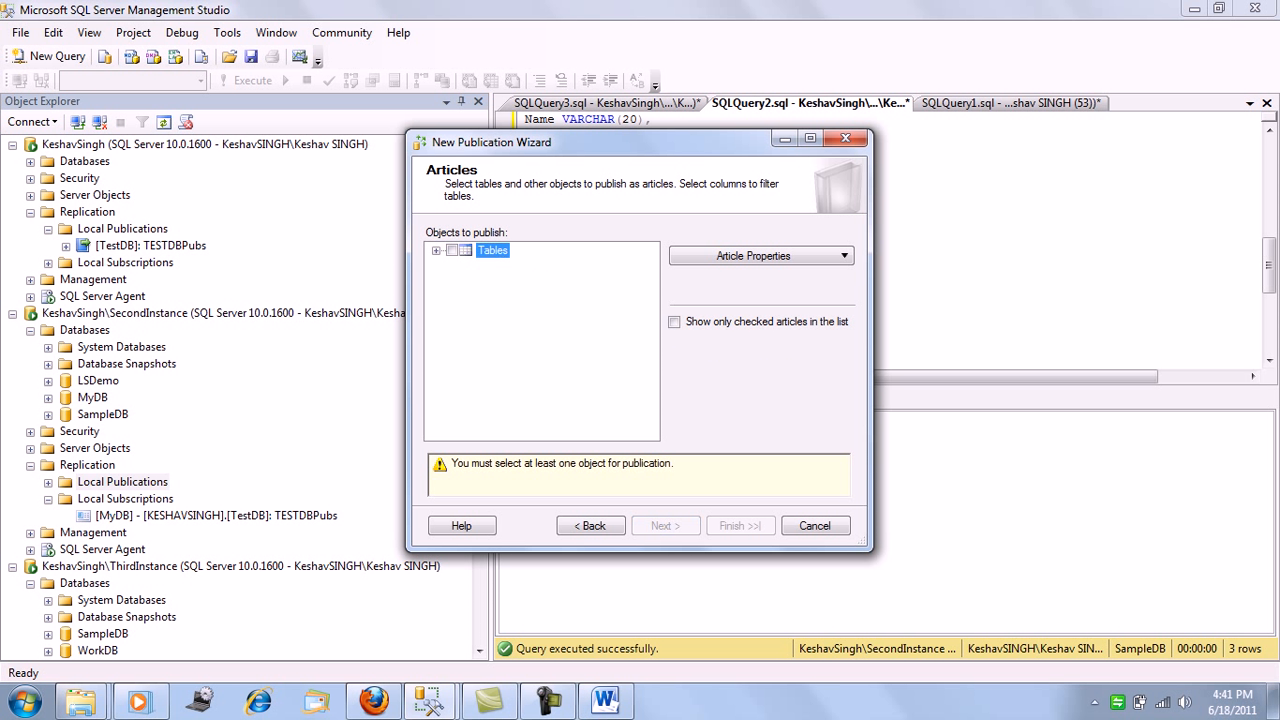
left_click(436, 251)
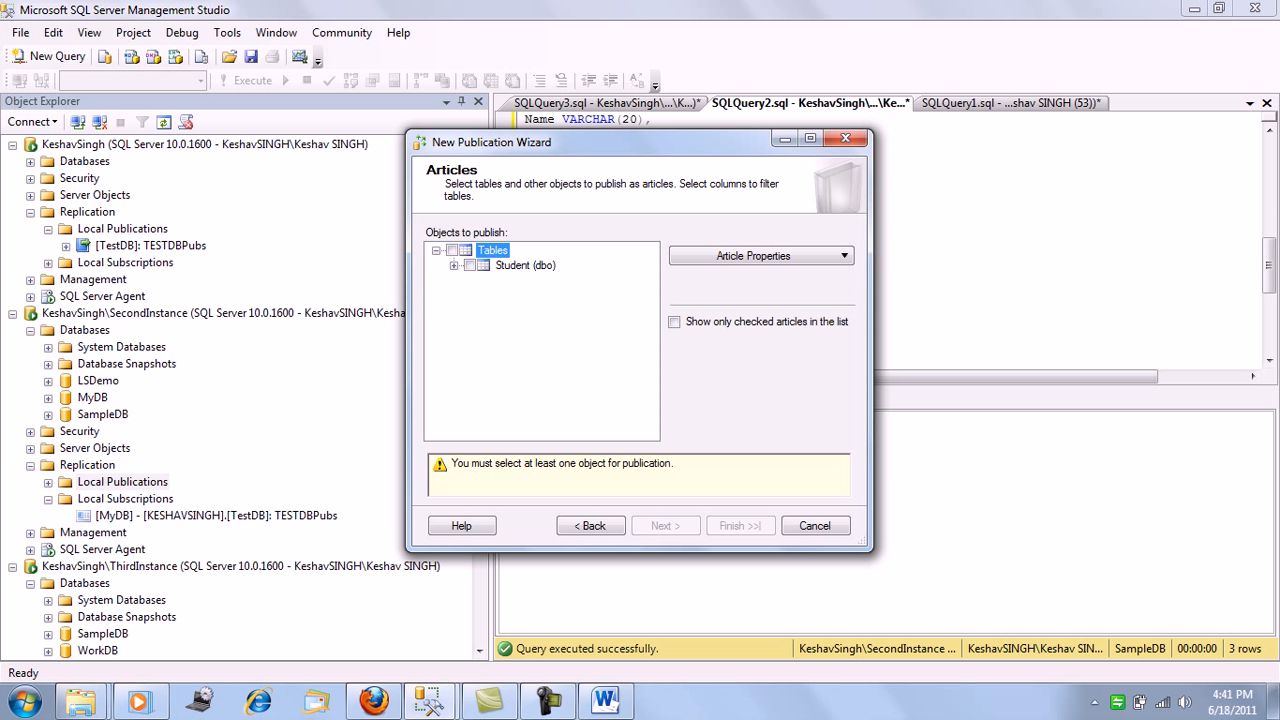
left_click(470, 266)
left_click(665, 526)
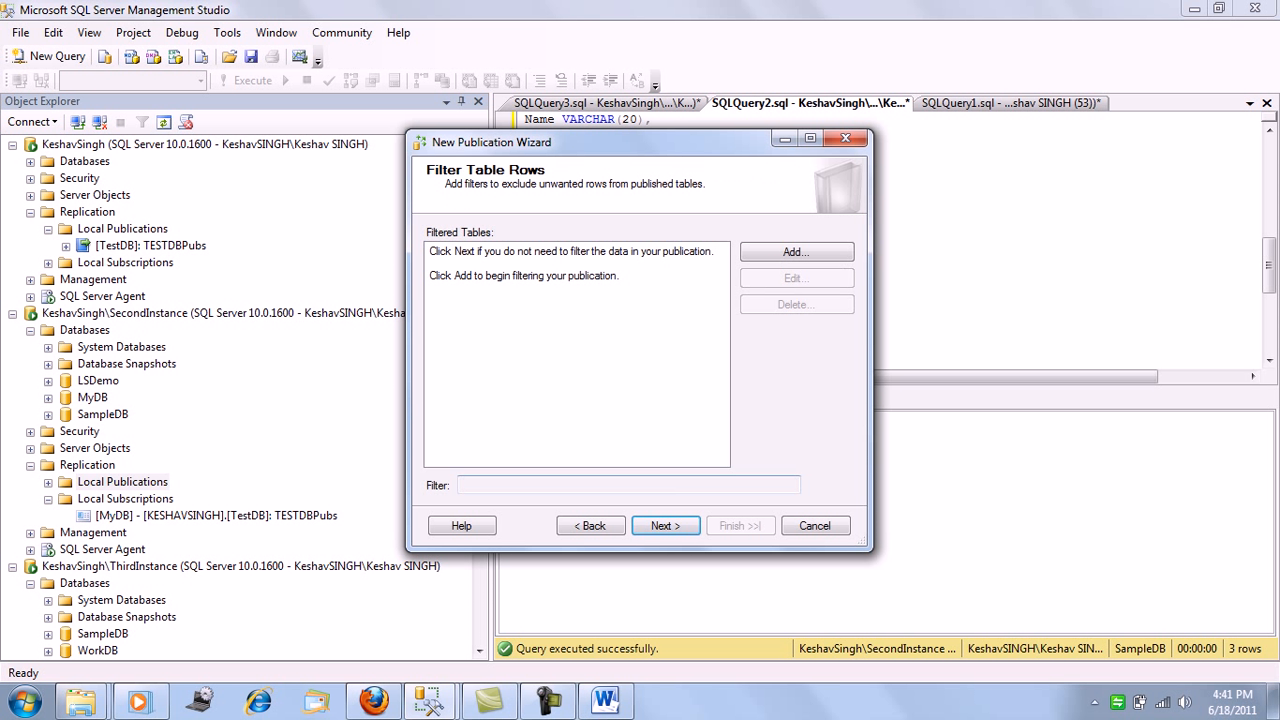
Leave the Student article unfiltered and have the publication's snapshot created immediately
left_click(665, 526)
left_click(430, 275)
left_click(665, 526)
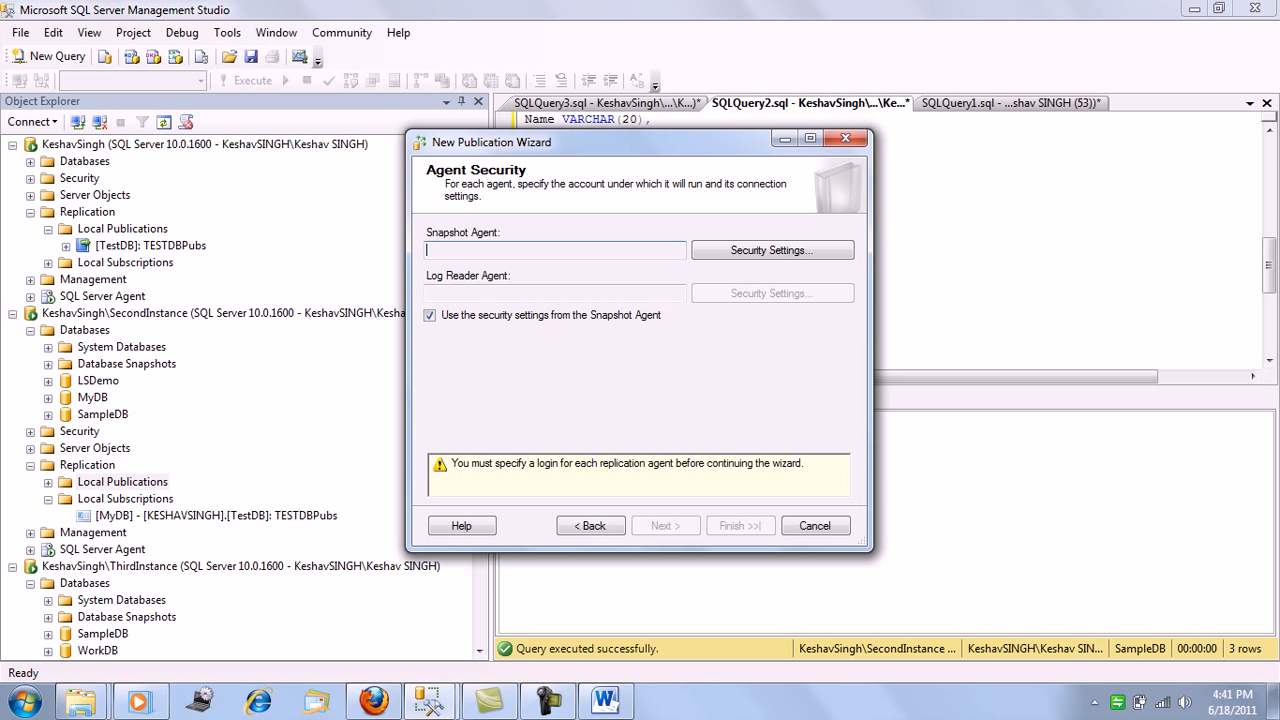
Set the Snapshot Agent to run under the SQL Server Agent service account and proceed to the wizard actions
left_click(772, 250)
left_click(429, 330)
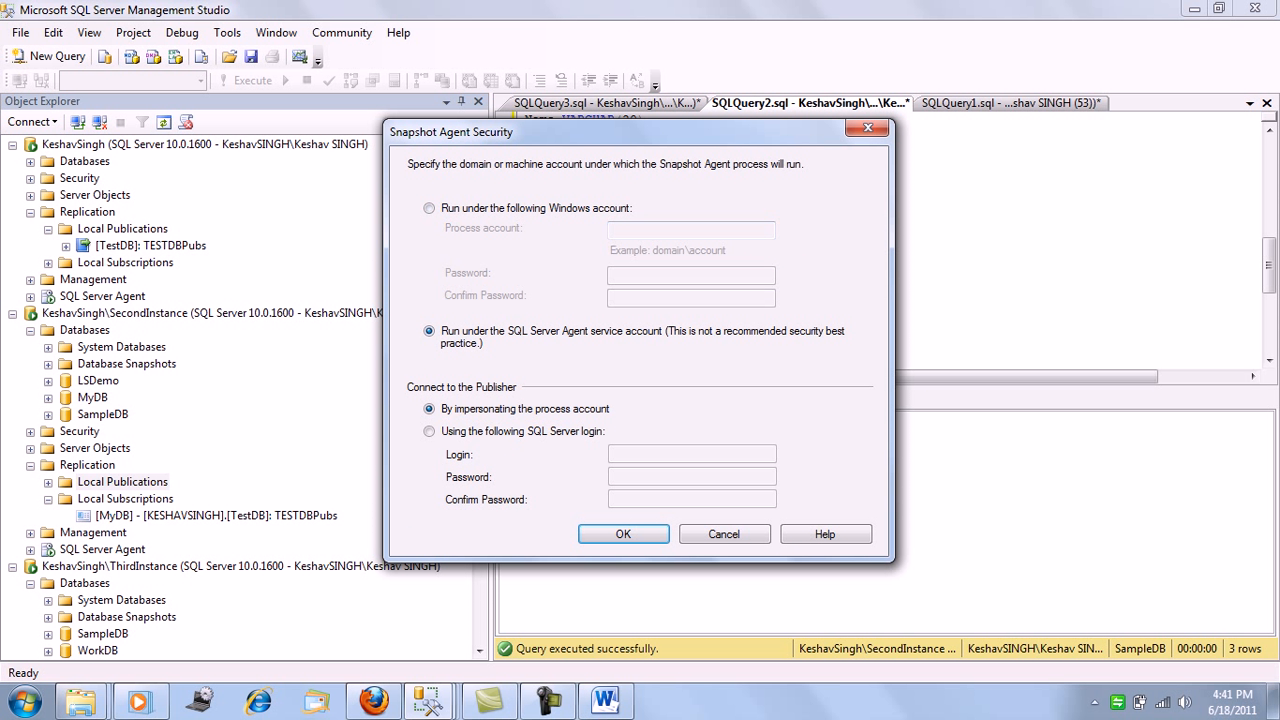
left_click(623, 534)
left_click(665, 526)
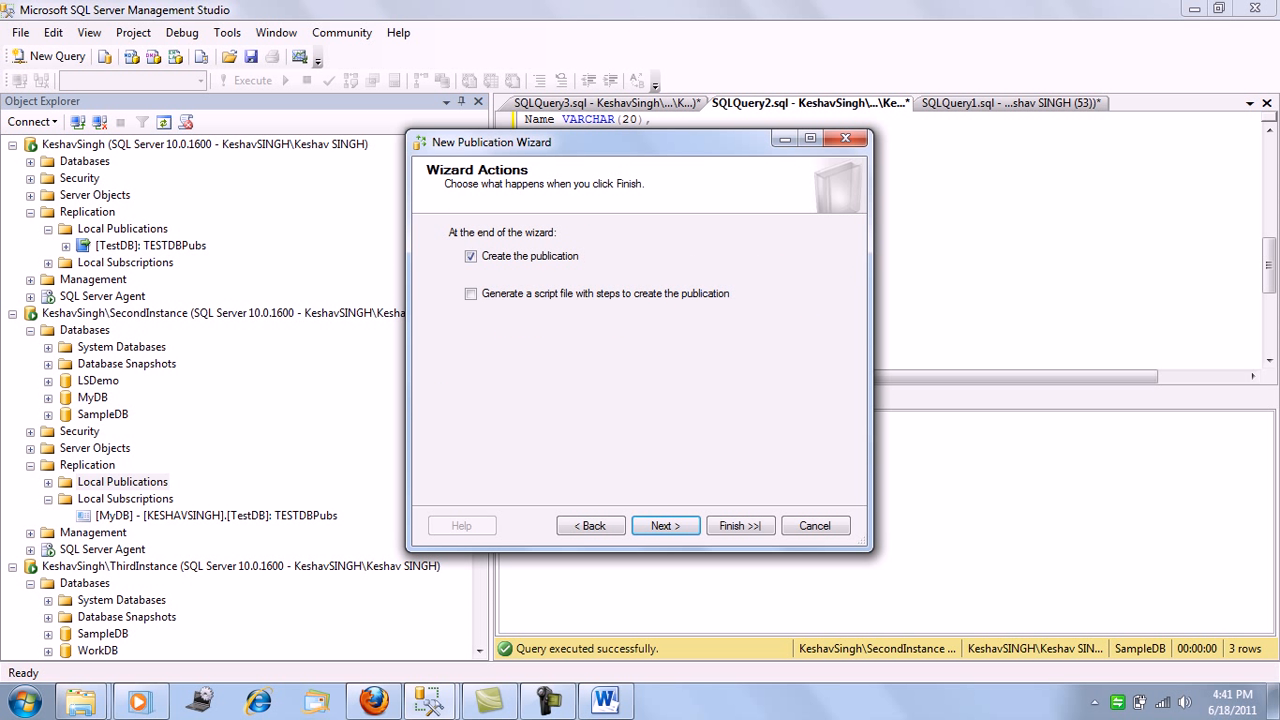
Create the publication with the name SampleDBPubs and refresh the Local Publications of SecondInstance
left_click(665, 526)
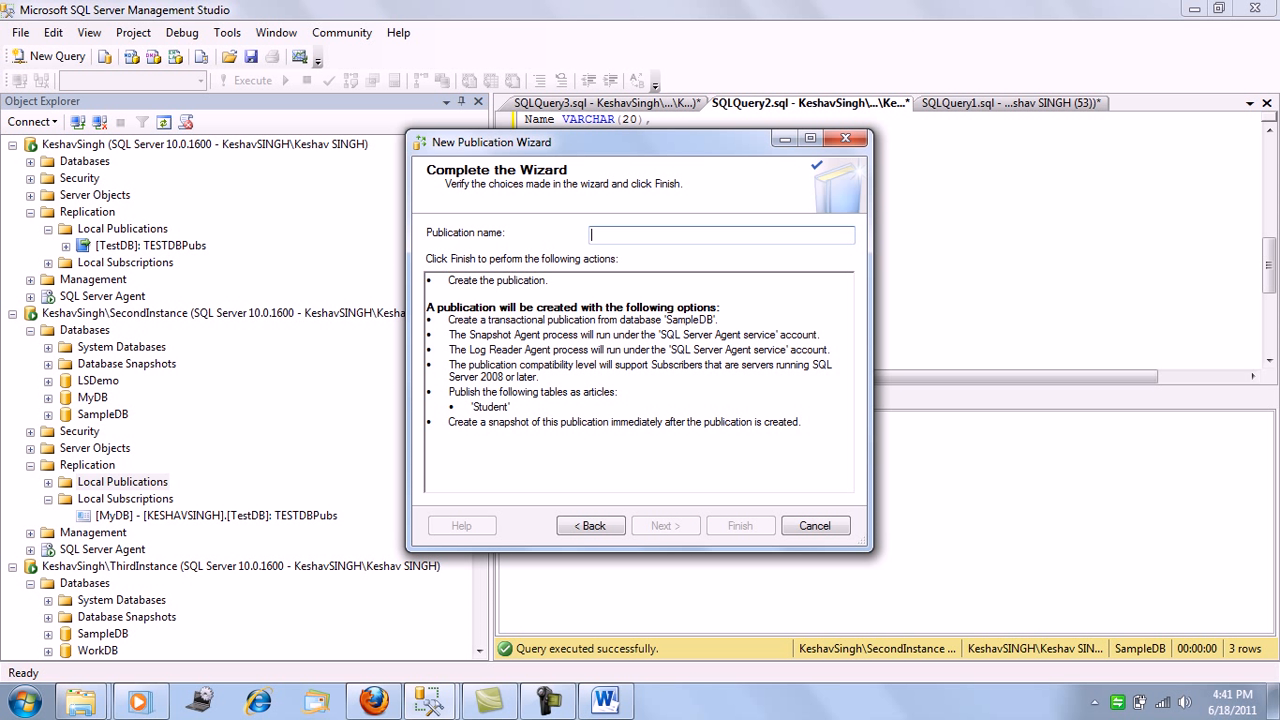
type("Sample")
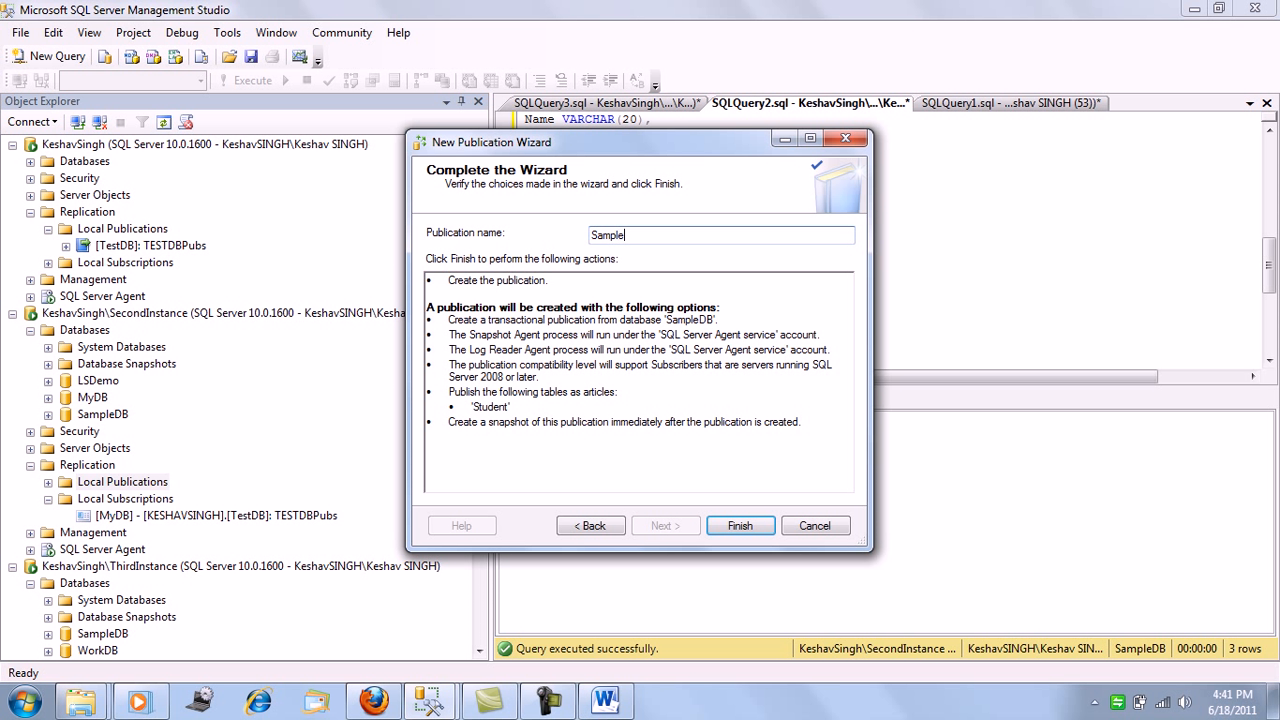
type("DBPubs")
key("Return")
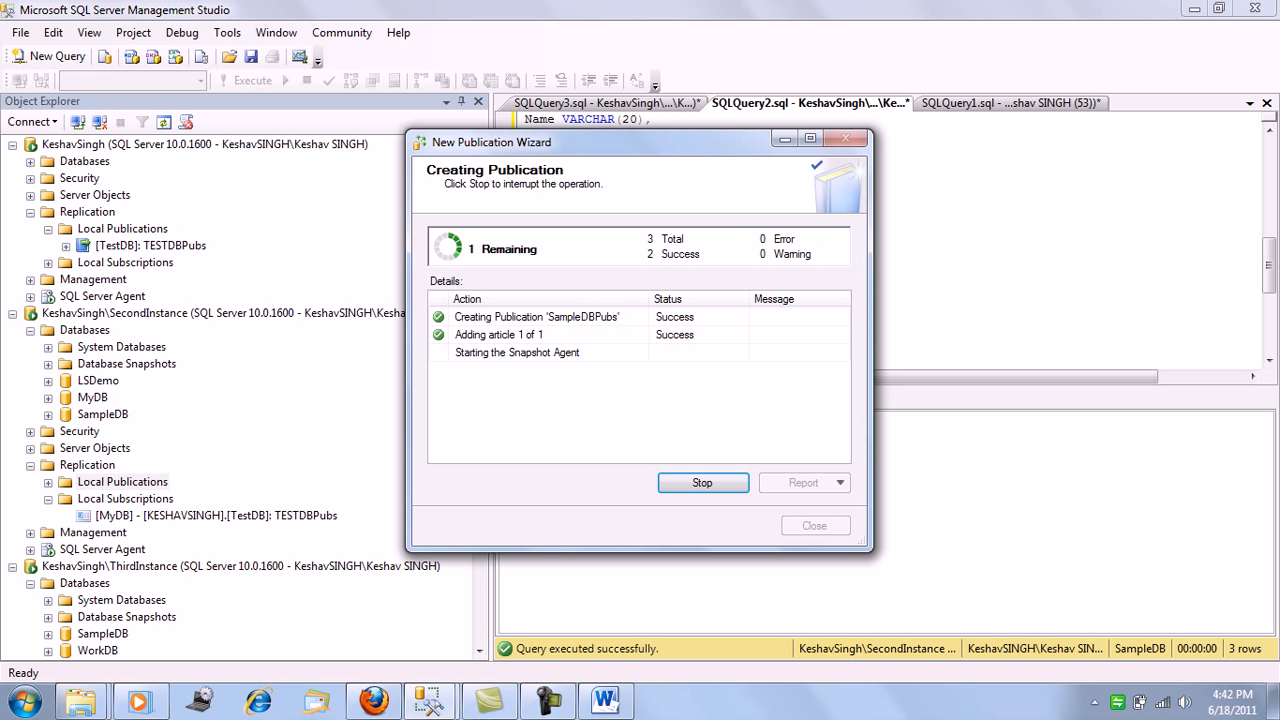
left_click(814, 525)
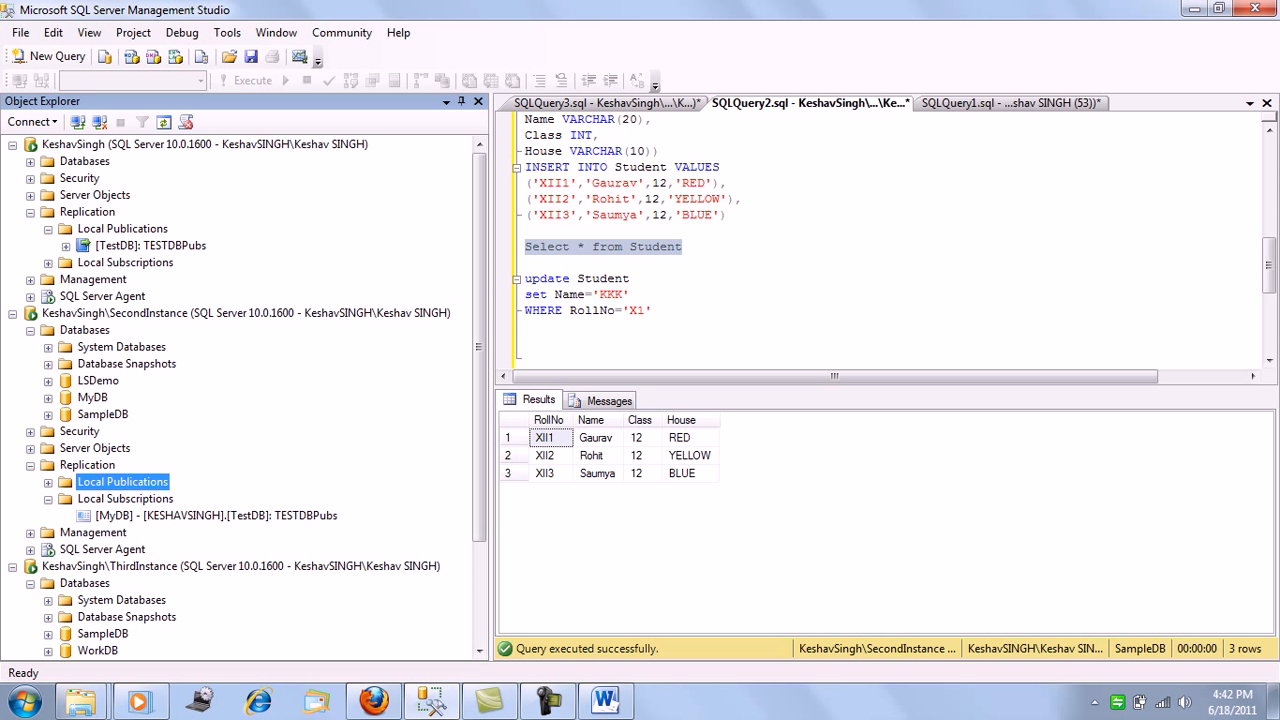
right_click(115, 482)
left_click(134, 661)
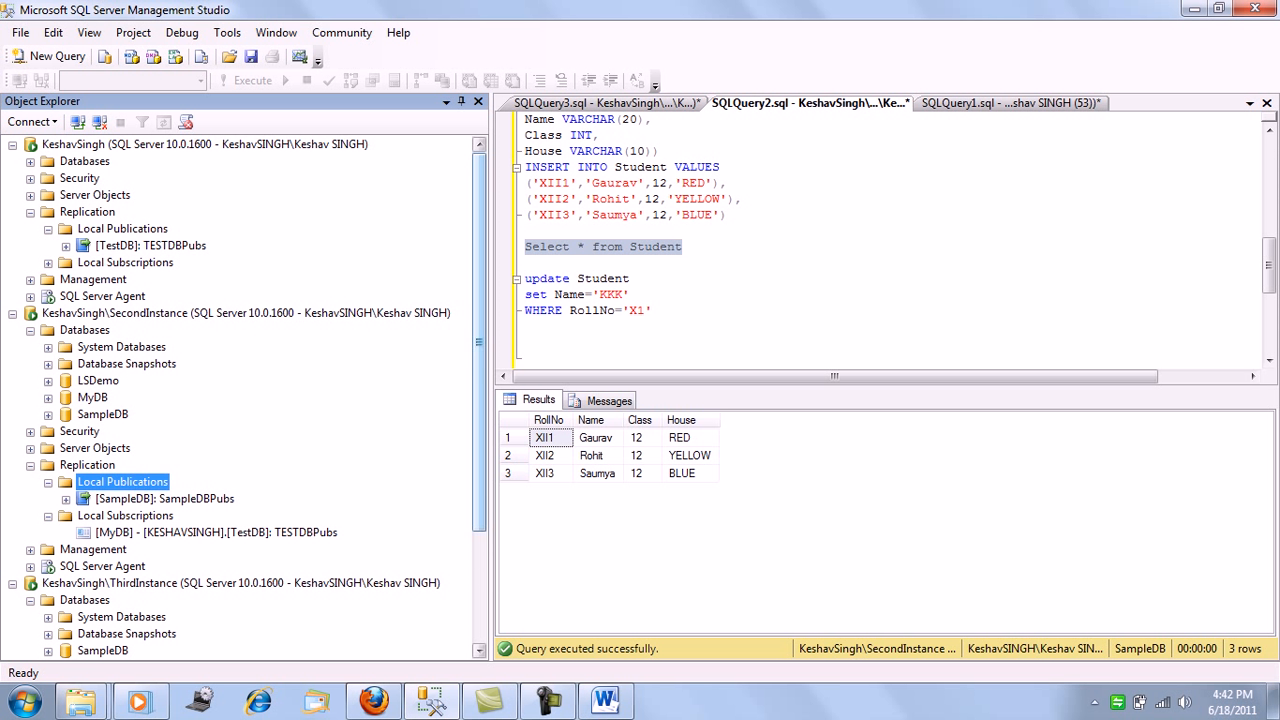
Look into the Tables folder of WorkDB on ThirdInstance and collapse the database again
scroll(240, 400, "down", 3)
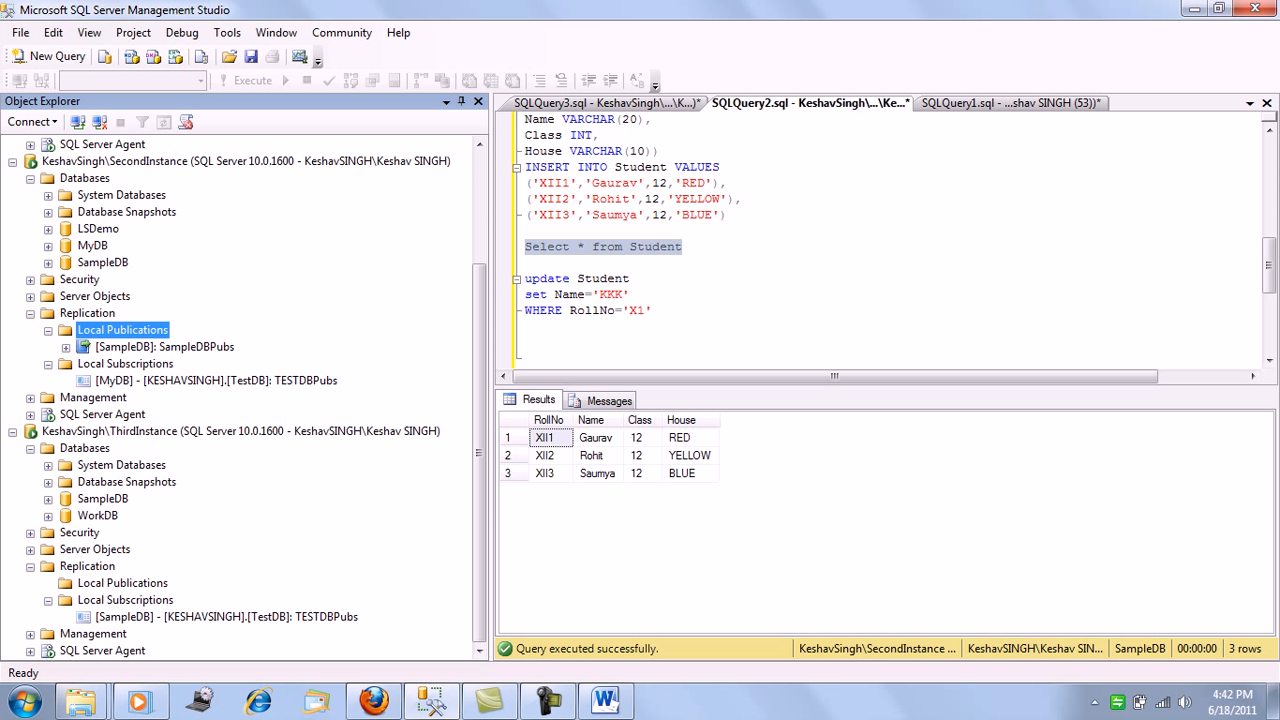
left_click(48, 516)
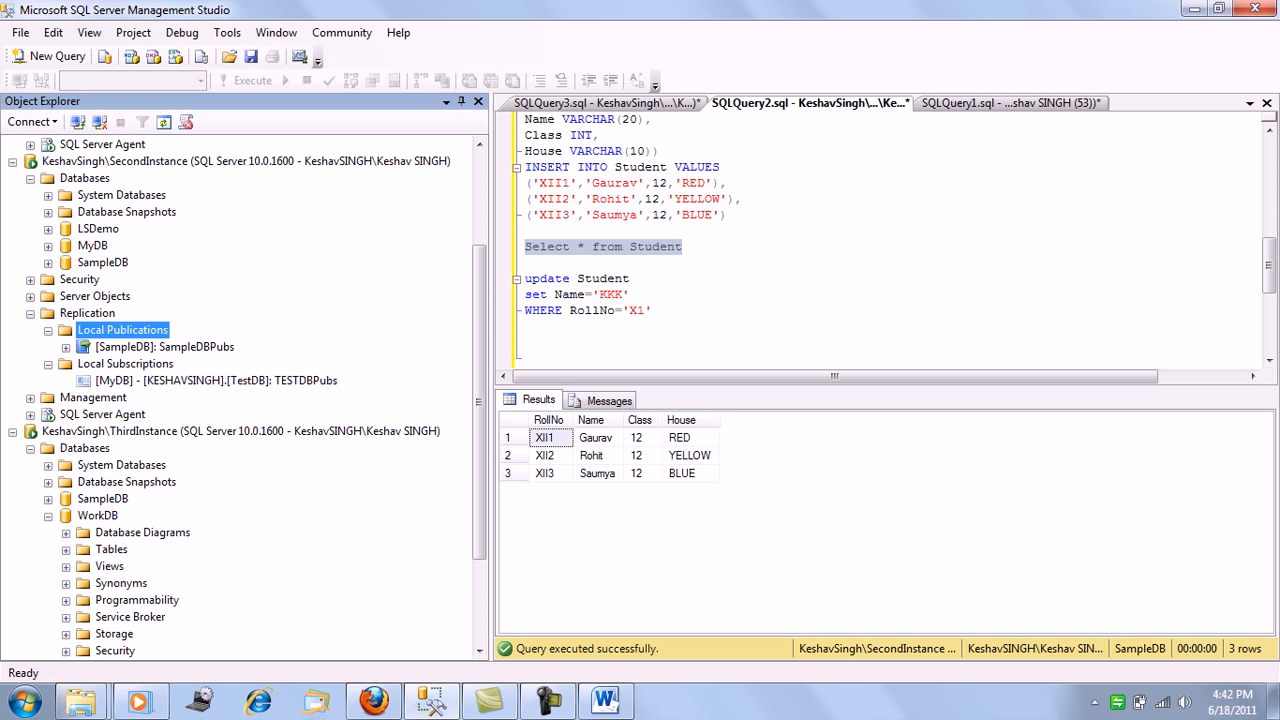
left_click(66, 549)
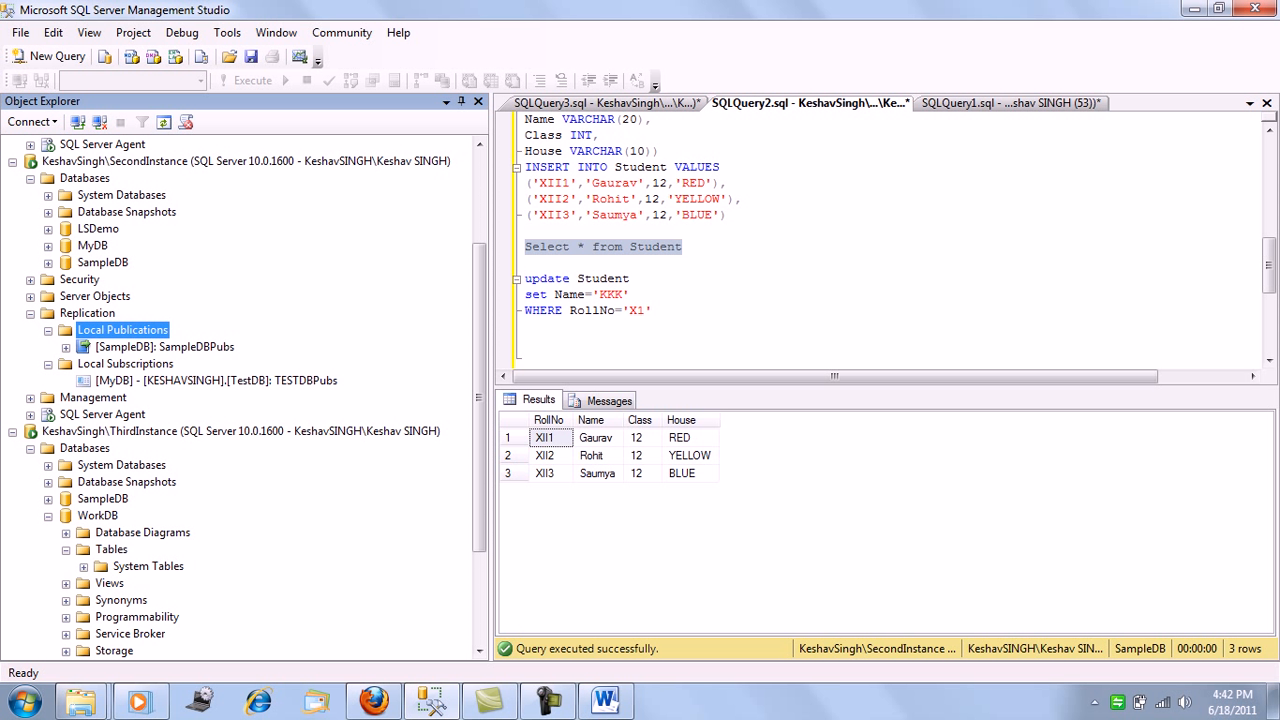
left_click(48, 515)
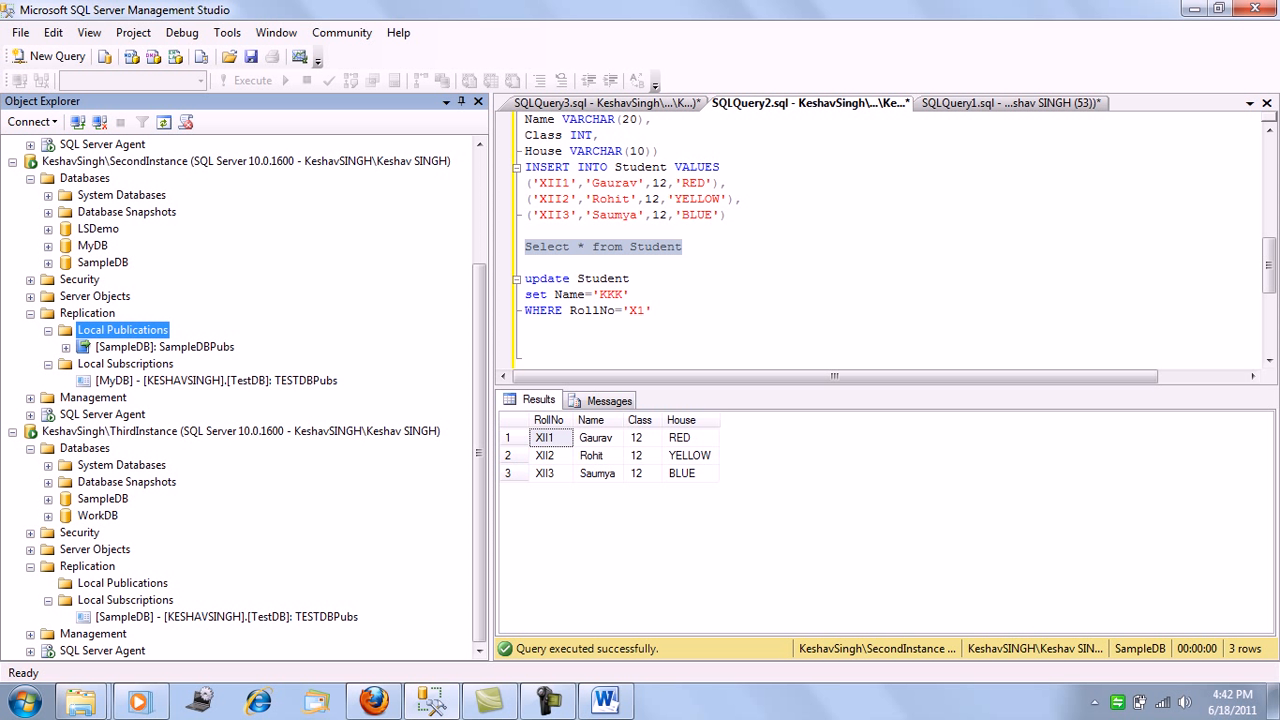
Start a new subscription from the Local Subscriptions of ThirdInstance
scroll(240, 380, "up", 1)
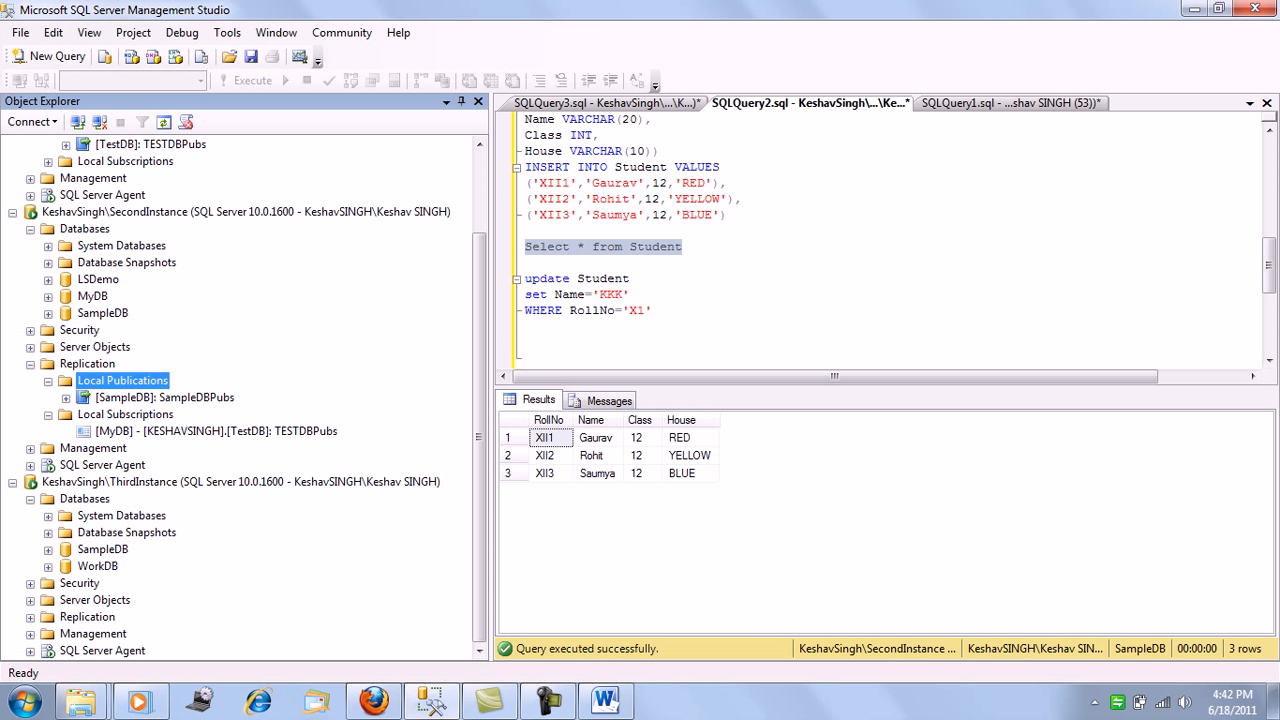
left_click(31, 618)
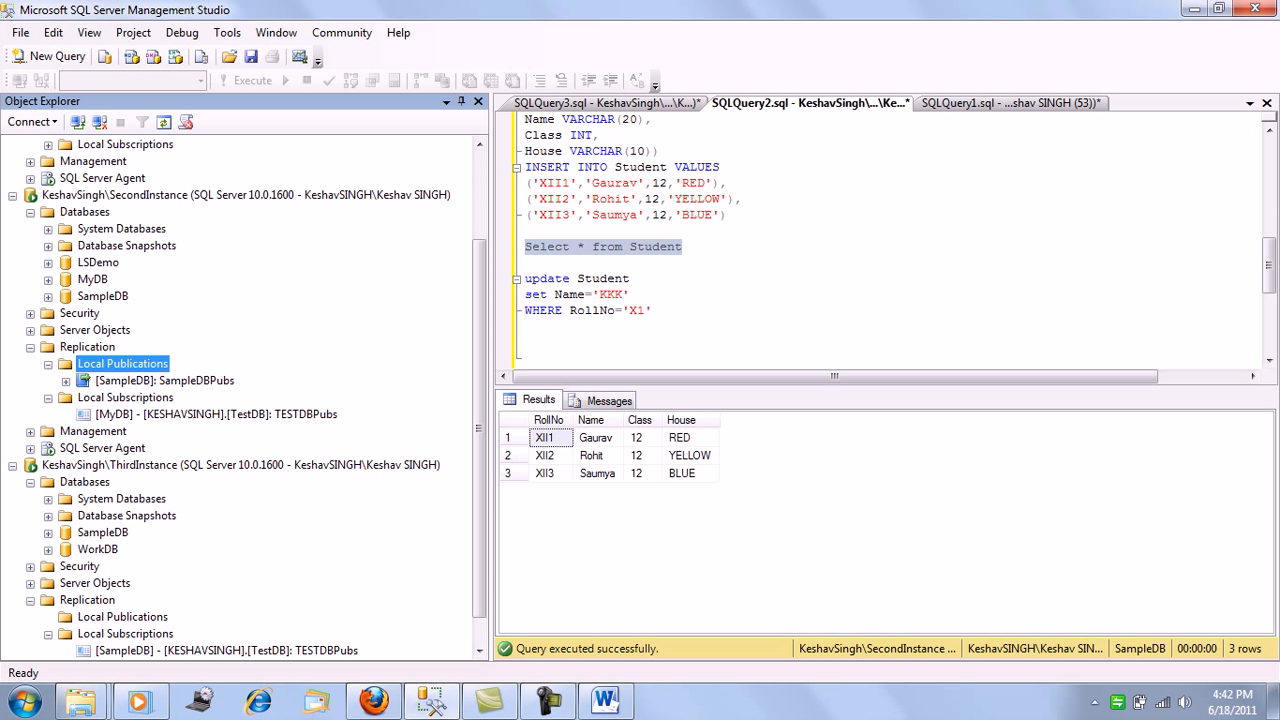
right_click(100, 634)
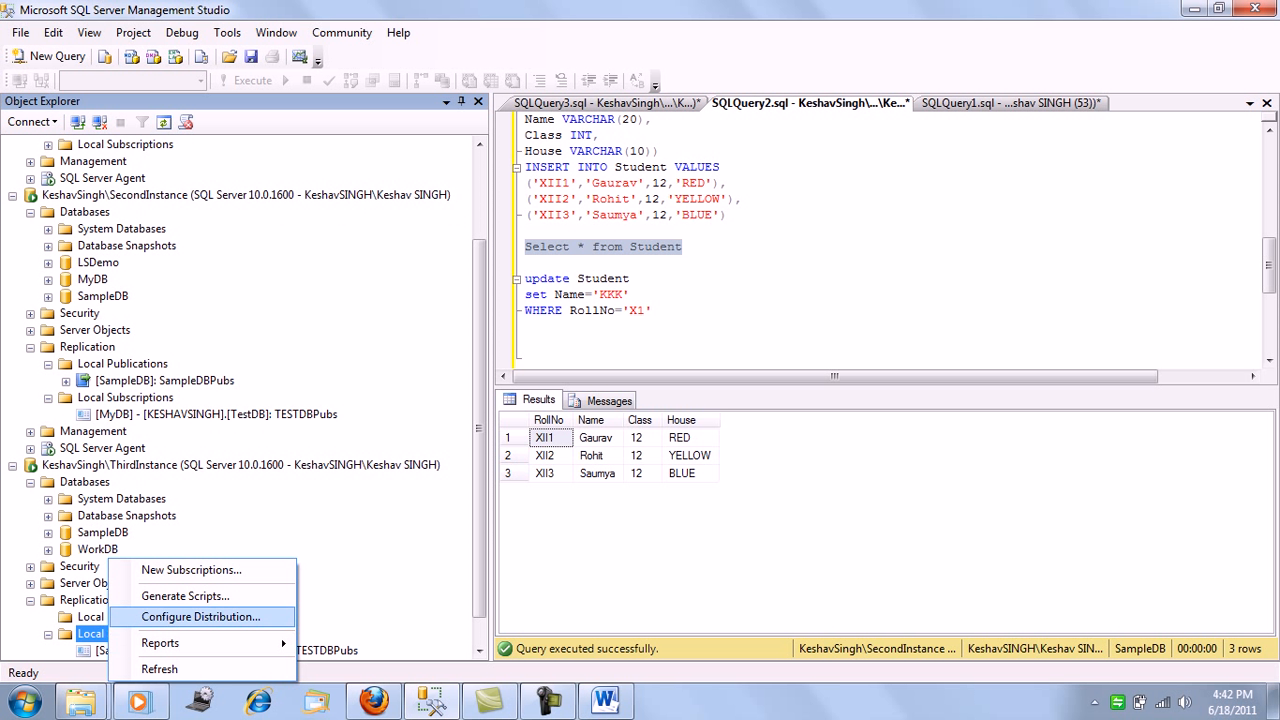
left_click(170, 566)
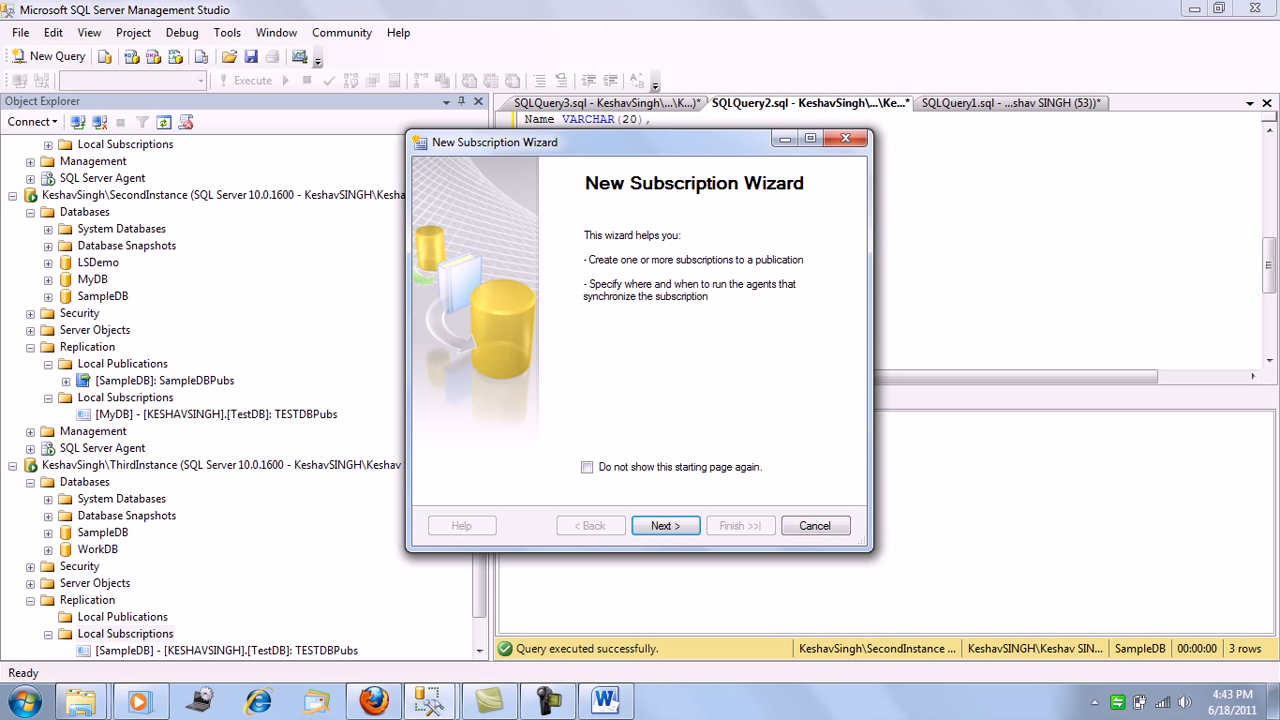
Connect to the default instance as the SQL Server publisher and use its TESTDBPubs publication for the subscription
key("Return")
key("alt+Down")
key("Up")
key("Up")
key("Return")
key("Return")
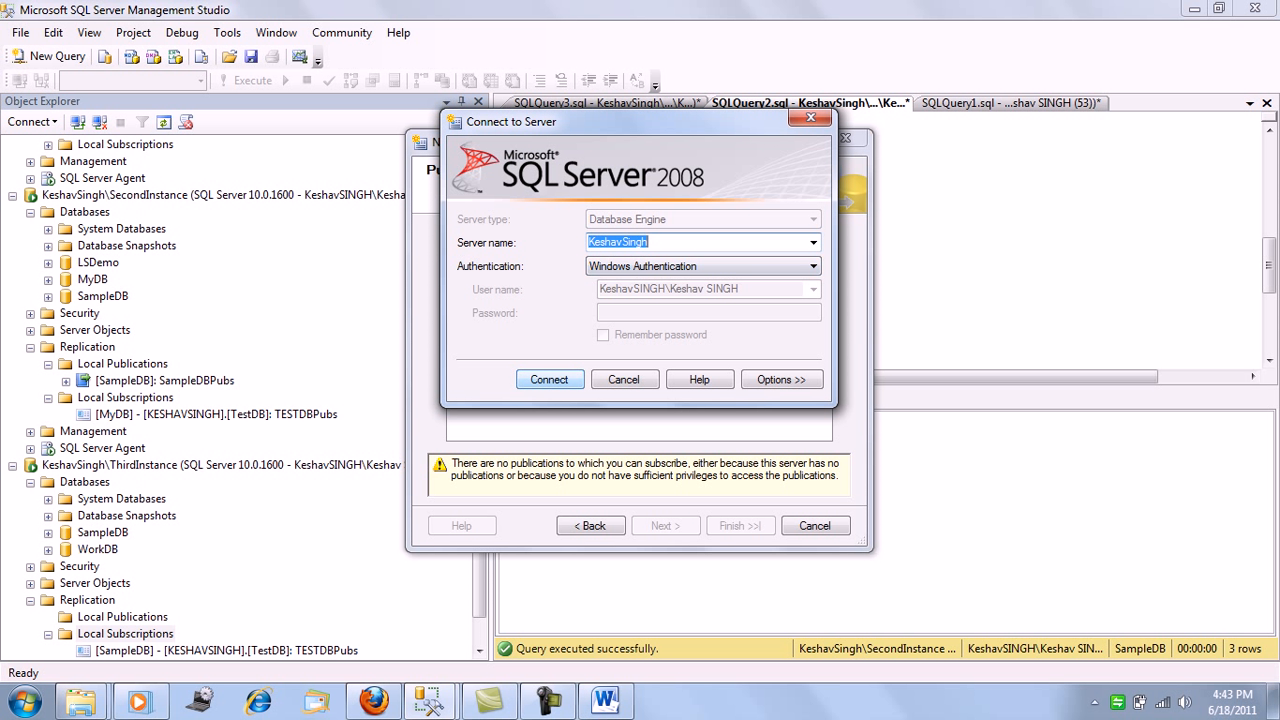
Run all agents at the Distributor as push subscriptions and choose WorkDB as the subscription database for ThirdInstance
key("Return")
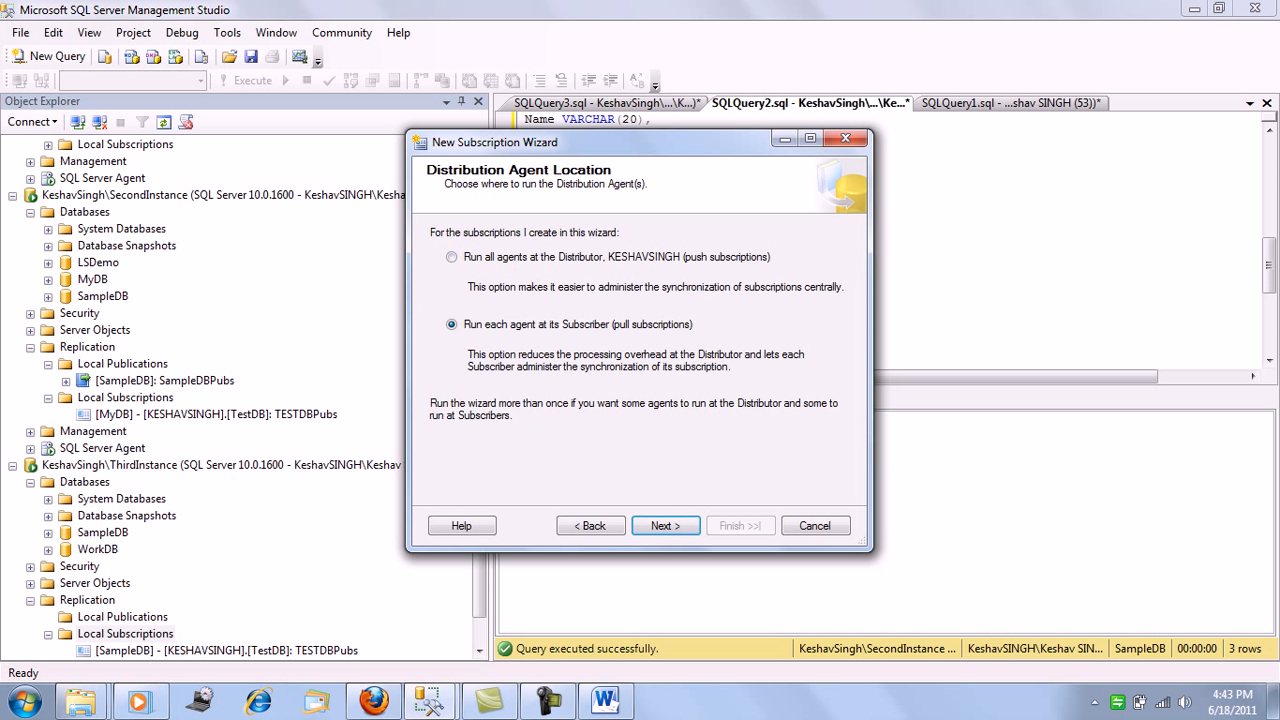
left_click(452, 257)
key("Return")
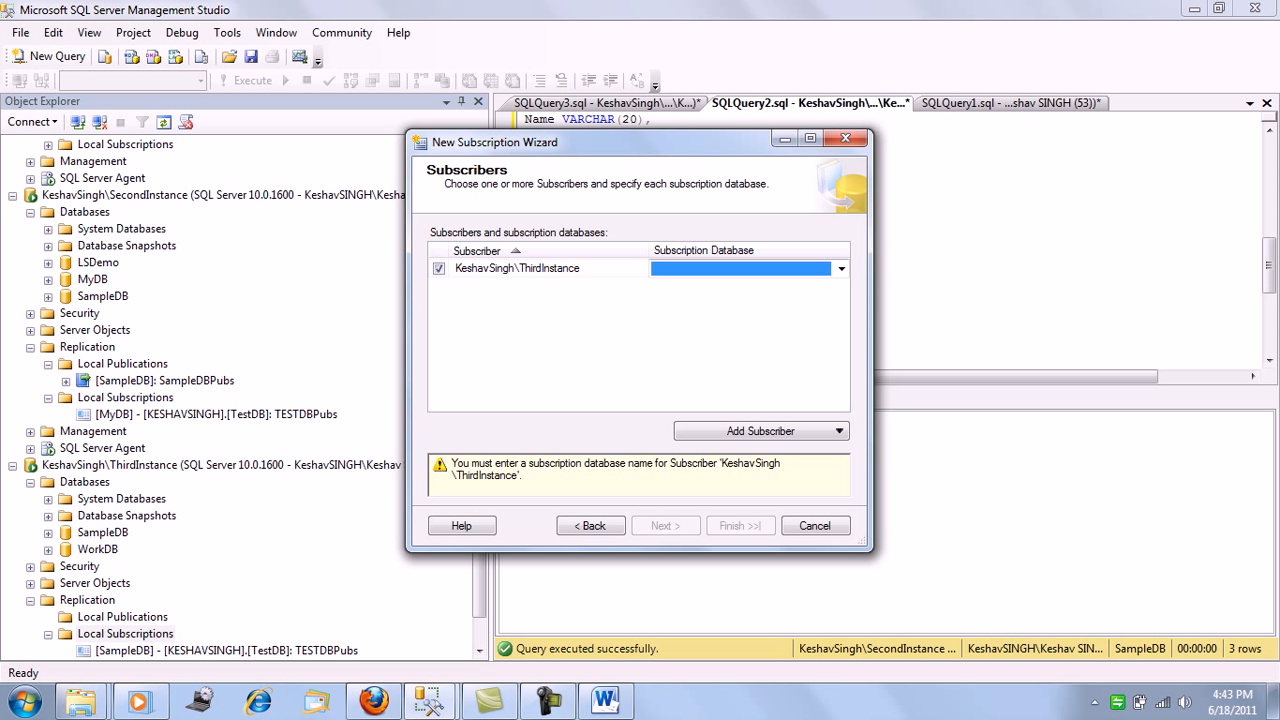
left_click(841, 269)
left_click(748, 329)
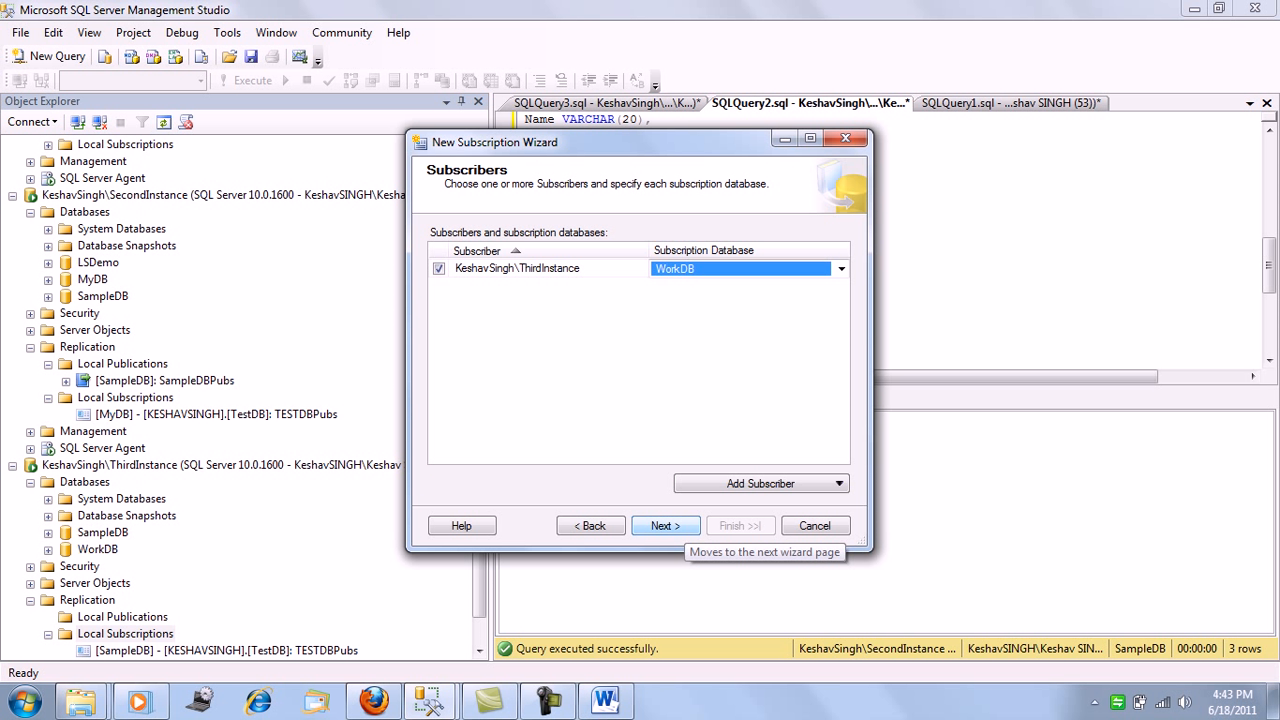
left_click(665, 526)
Run the Distribution Agent under the SQL Server Agent service account, accepting the continuous schedule and immediate initialization
left_click(838, 269)
left_click(422, 241)
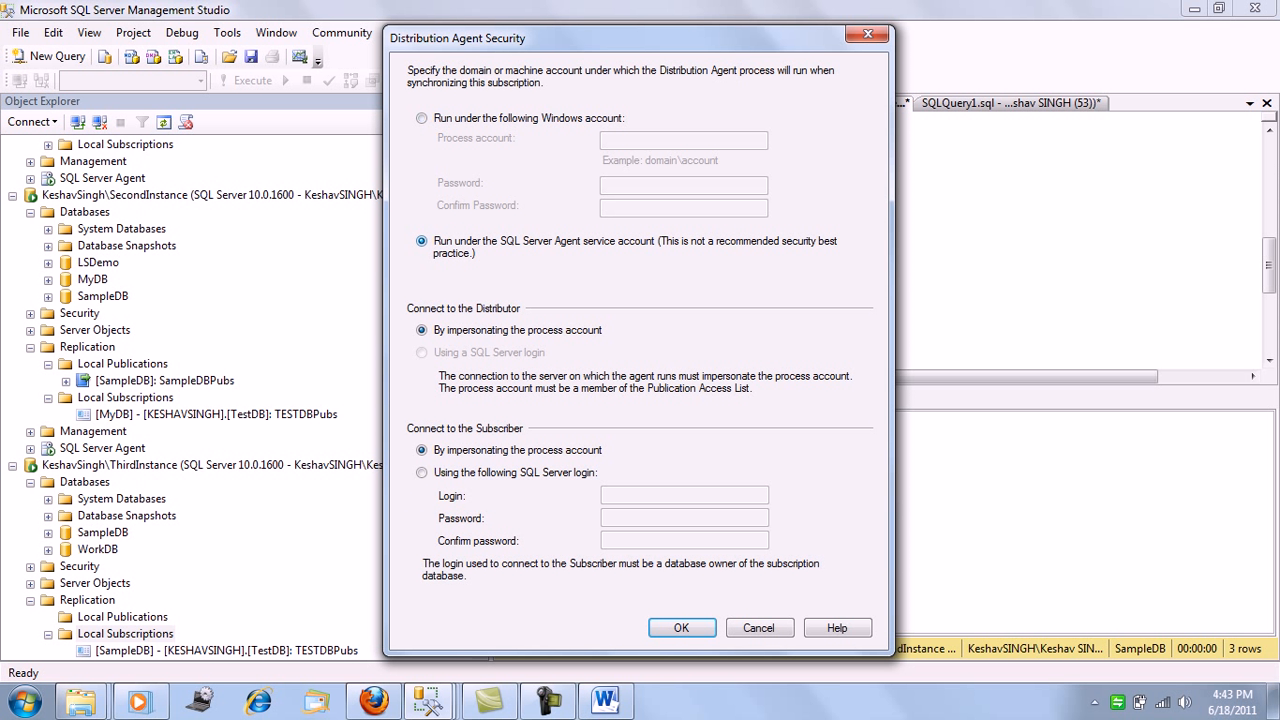
left_click(681, 627)
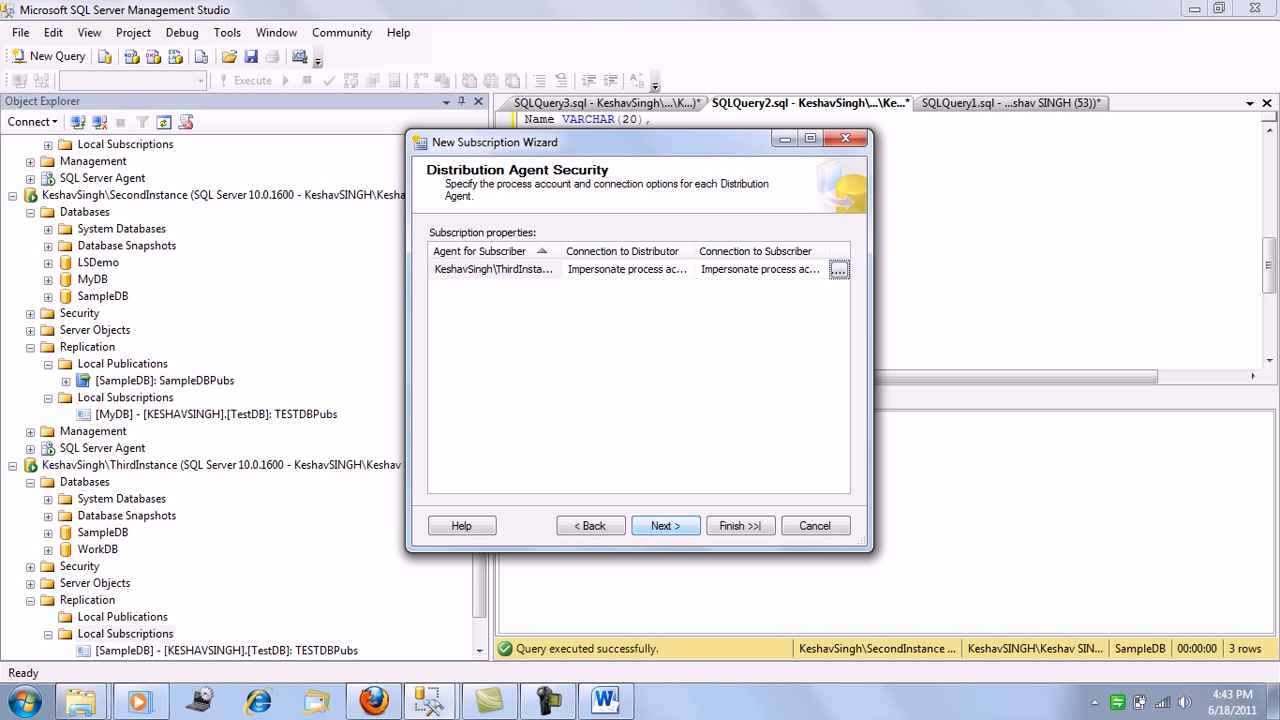
left_click(665, 526)
left_click(665, 526)
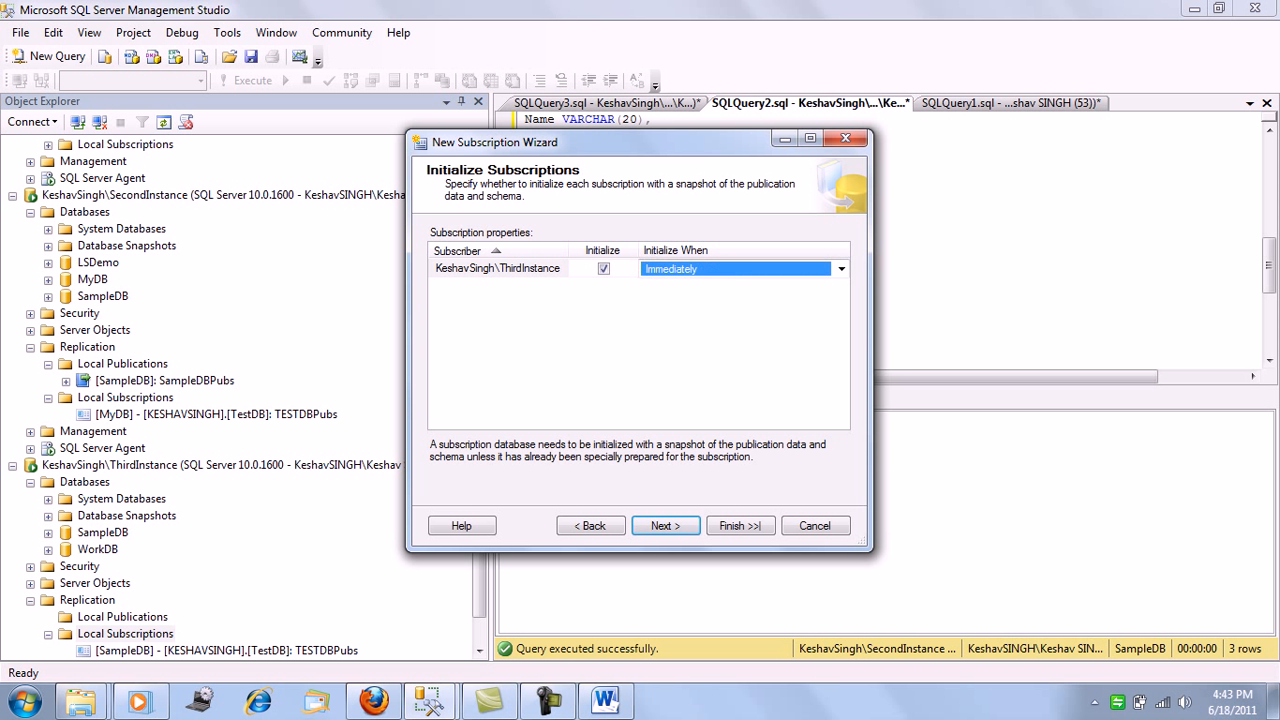
left_click(665, 526)
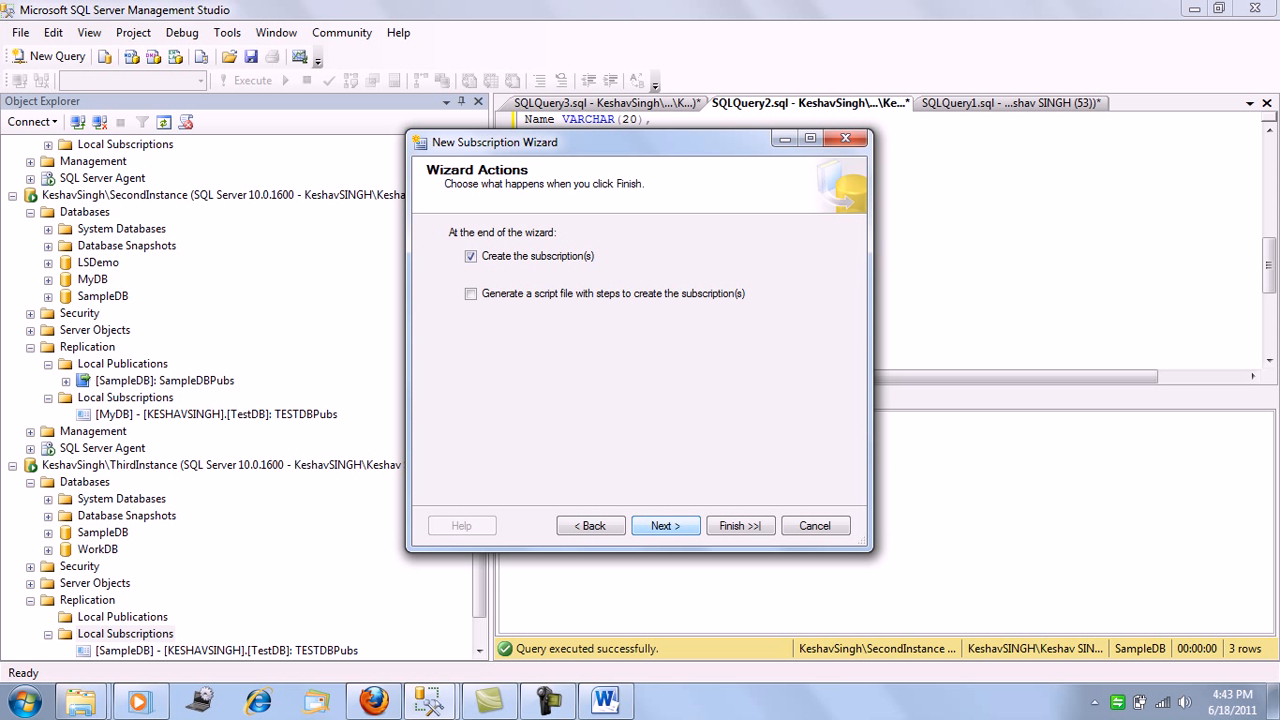
Create the WorkDB subscription to TESTDBPubs and refresh the Local Subscriptions of ThirdInstance
left_click(665, 526)
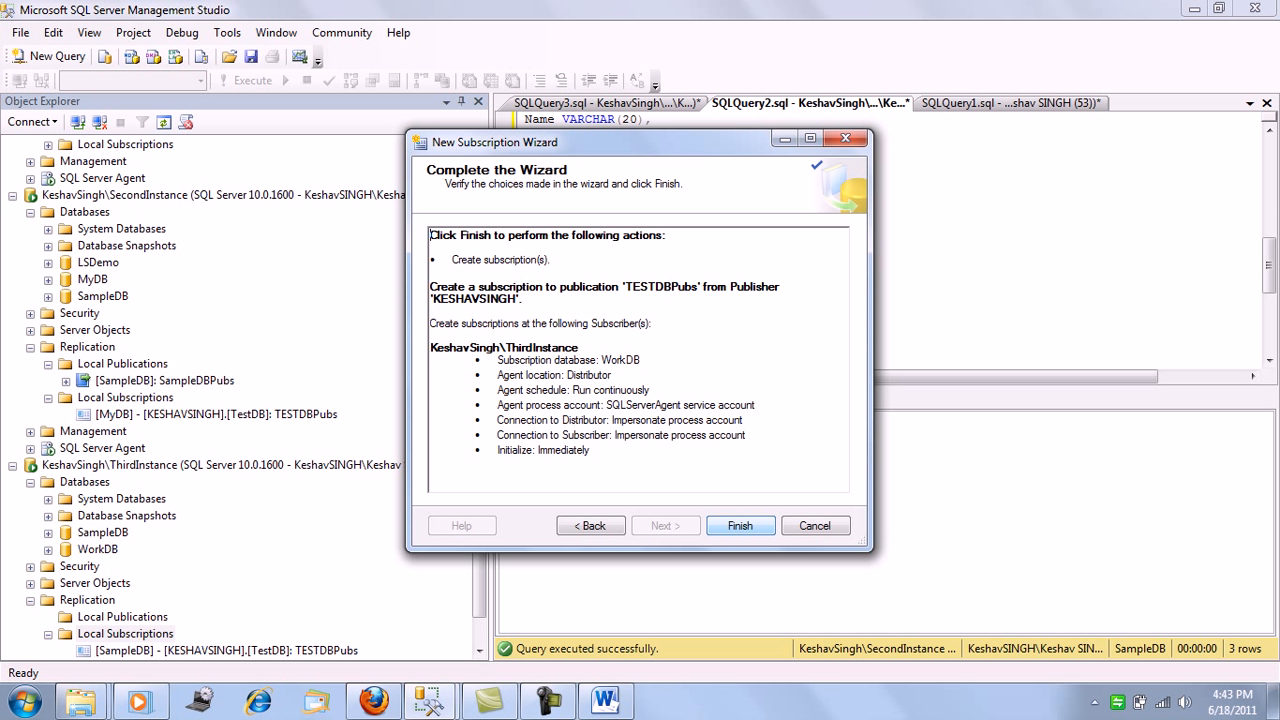
left_click(740, 526)
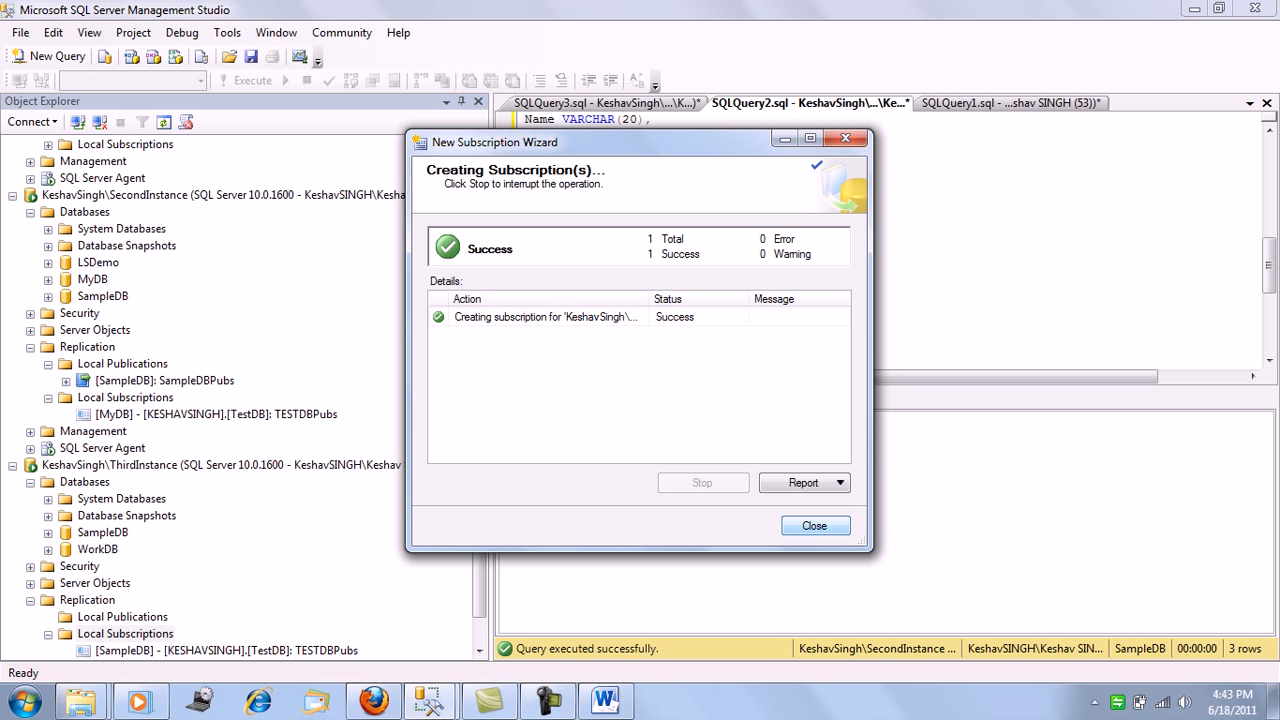
key("Return")
scroll(248, 398, "down", 1)
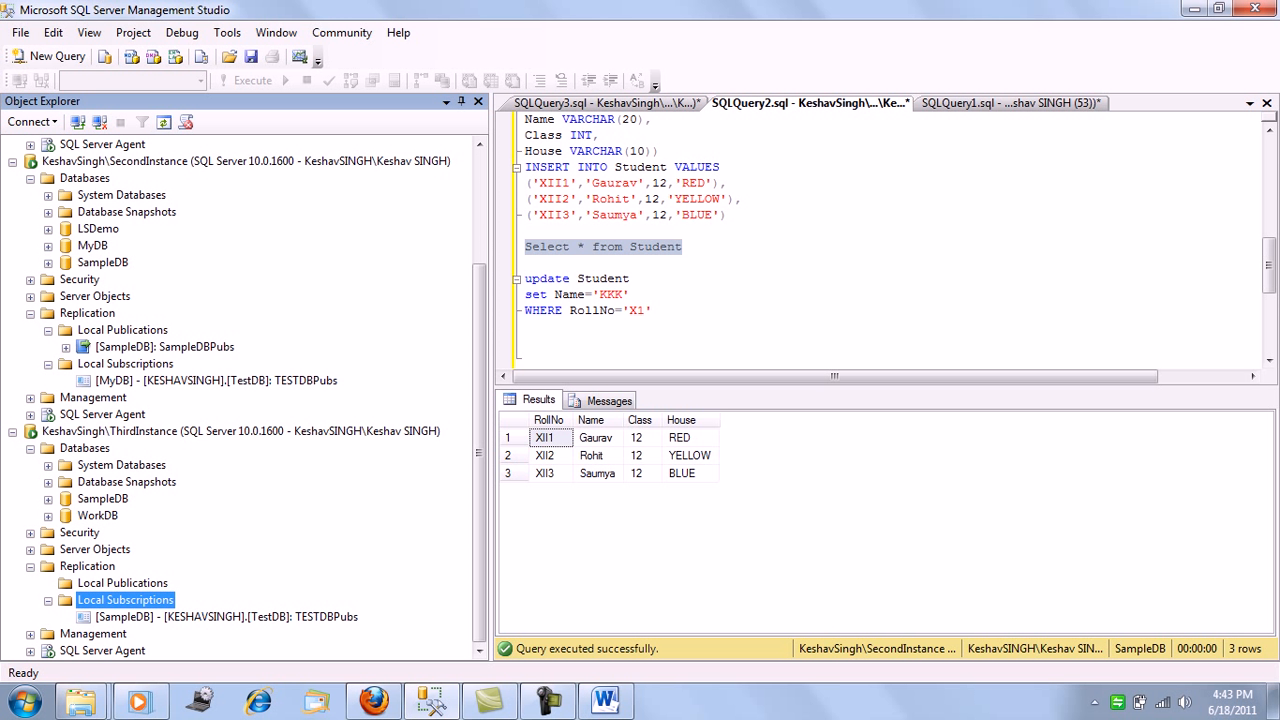
right_click(144, 599)
left_click(195, 669)
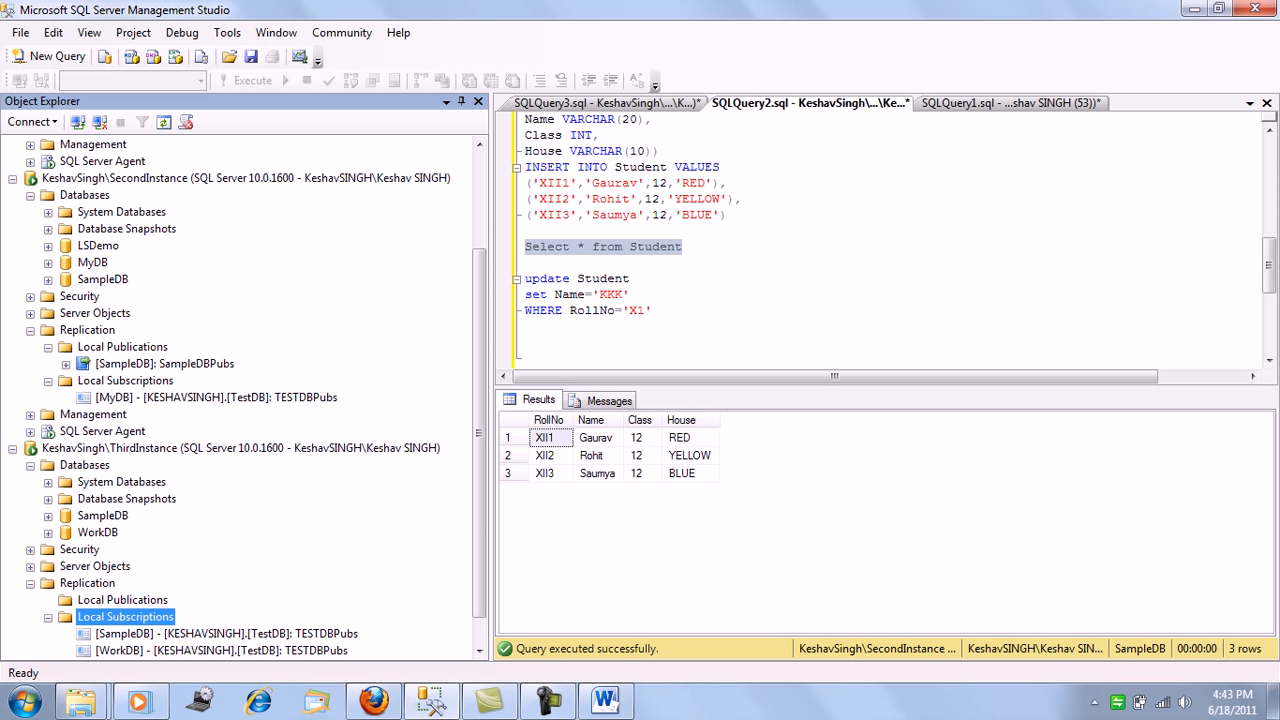
Start another subscription on ThirdInstance, connecting to SecondInstance as the publisher and using its SampleDBPubs publication
right_click(110, 616)
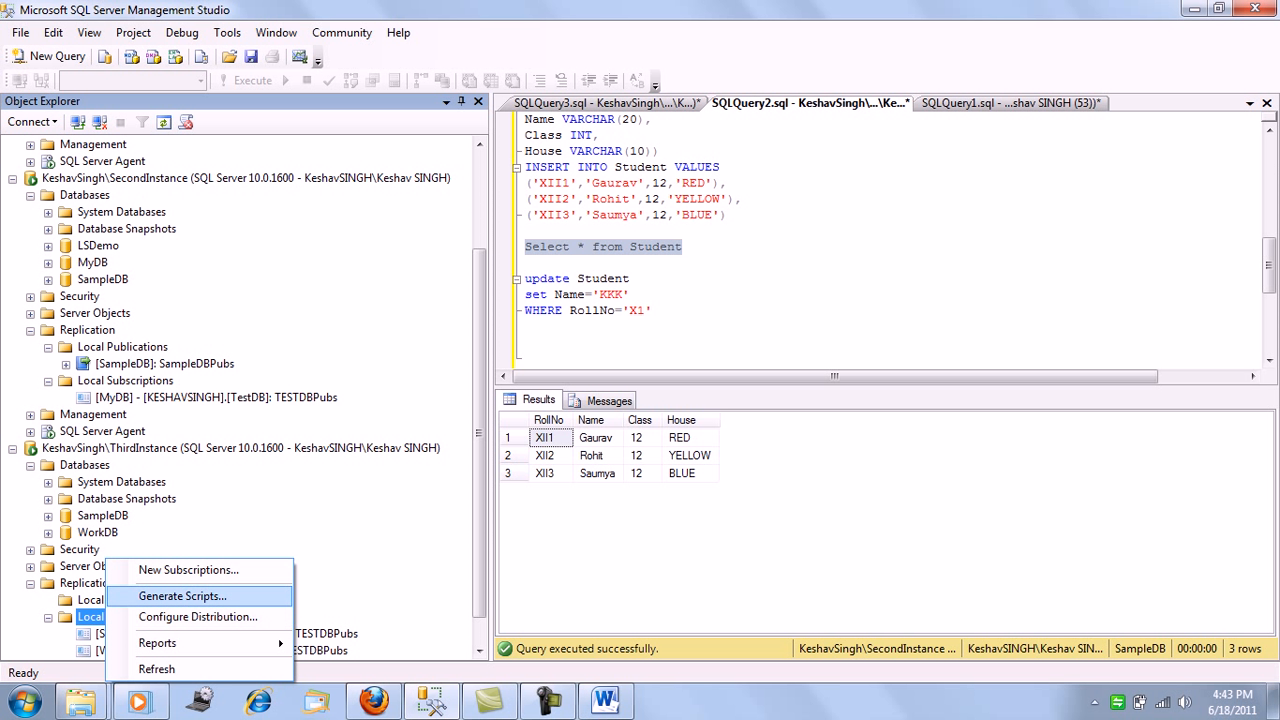
left_click(170, 570)
left_click(665, 525)
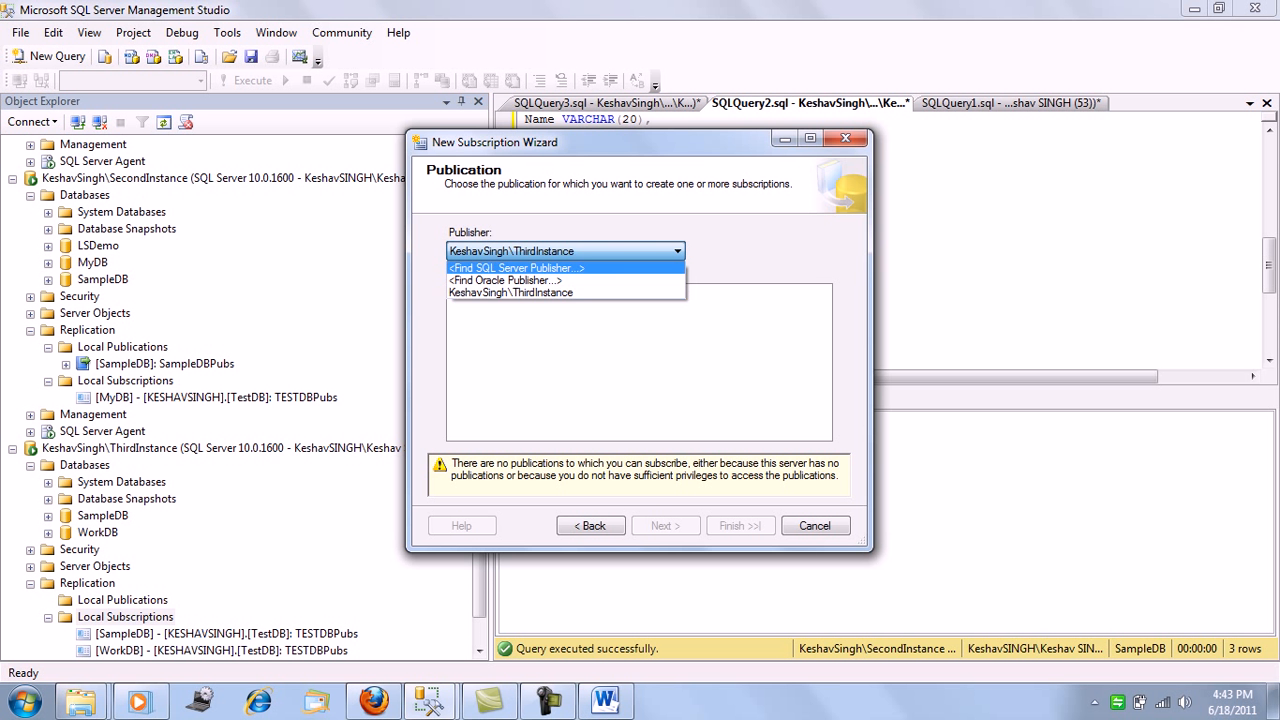
left_click(616, 268)
left_click(813, 242)
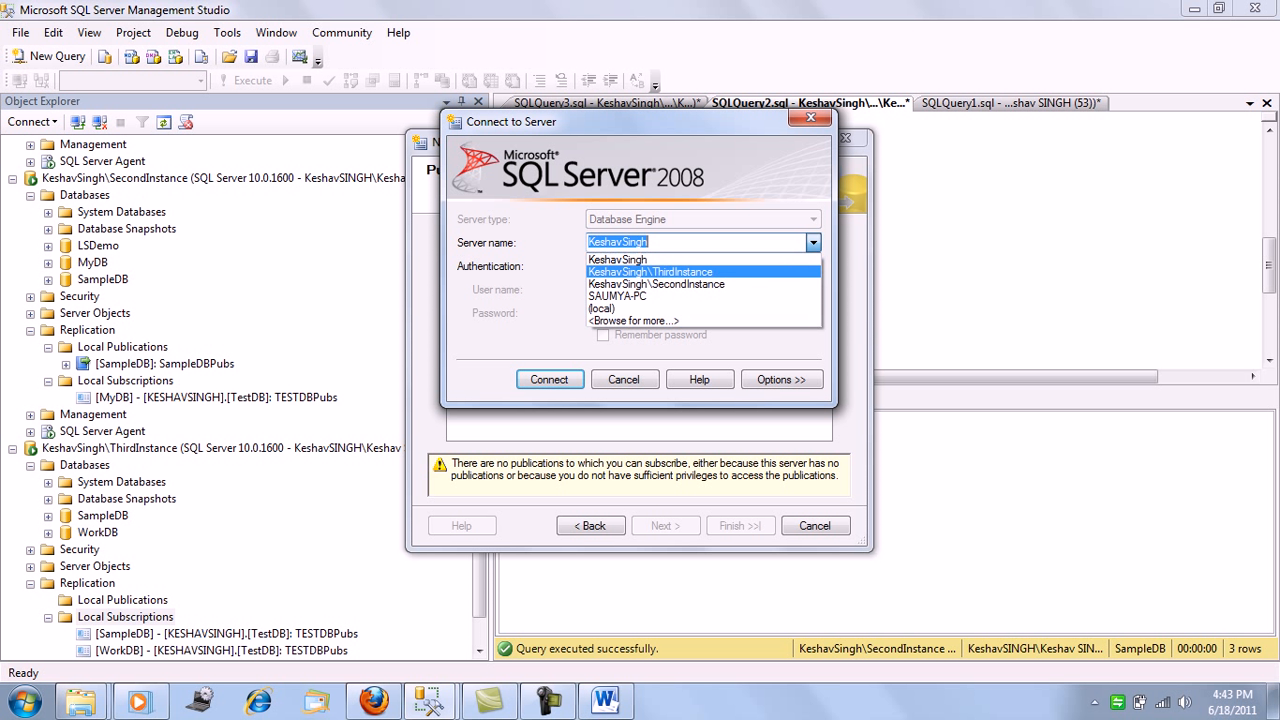
left_click(640, 287)
left_click(549, 380)
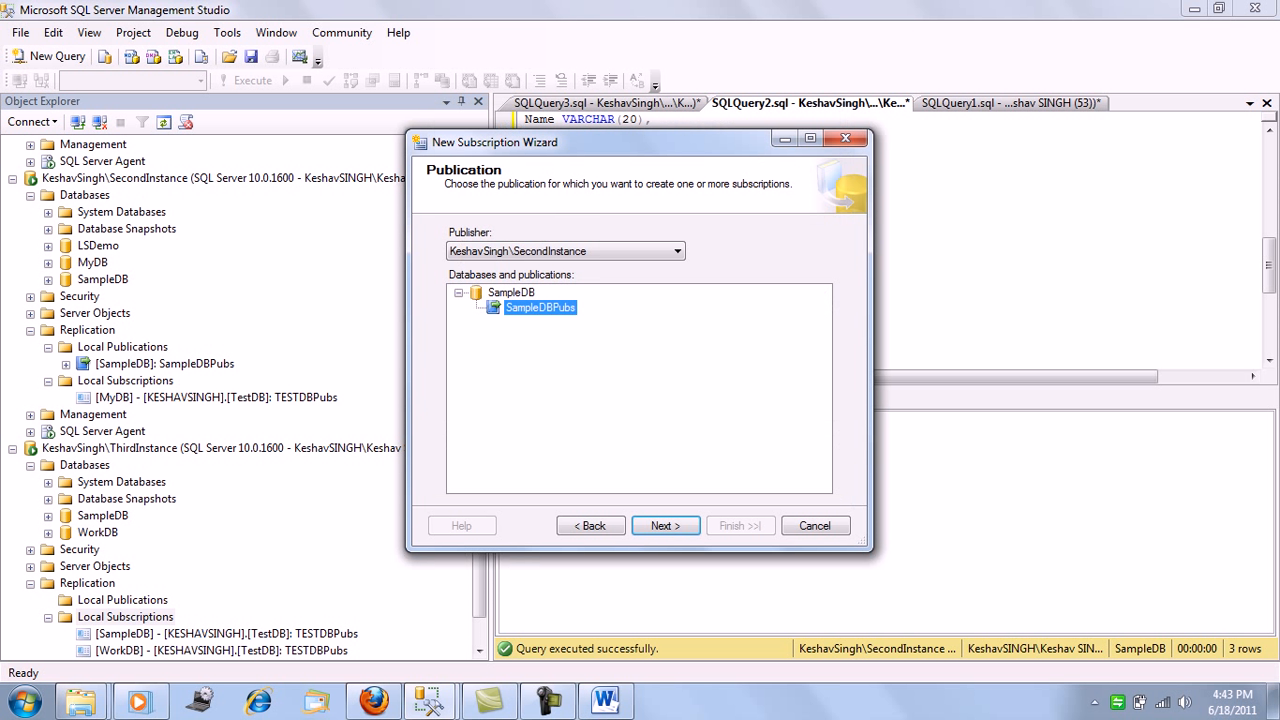
left_click(665, 525)
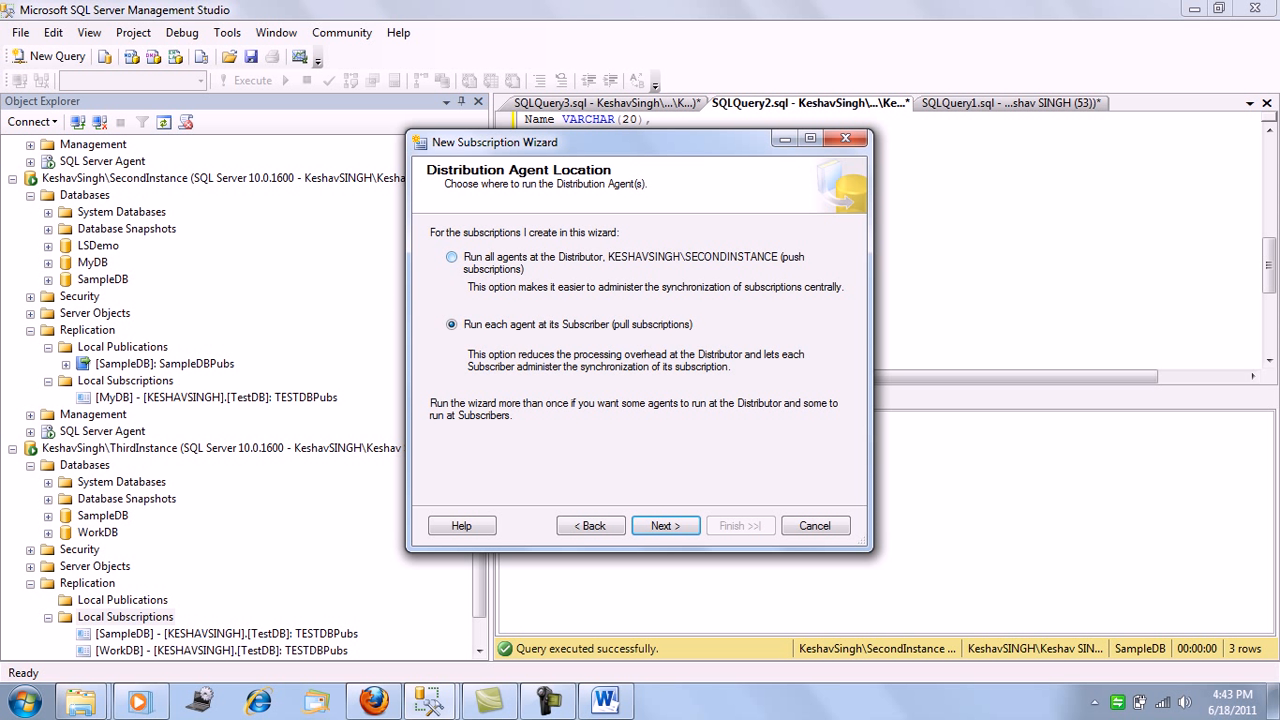
Run all agents at the Distributor as push subscriptions and choose WorkDB as ThirdInstance's subscription database for SampleDBPubs
left_click(451, 257)
left_click(665, 525)
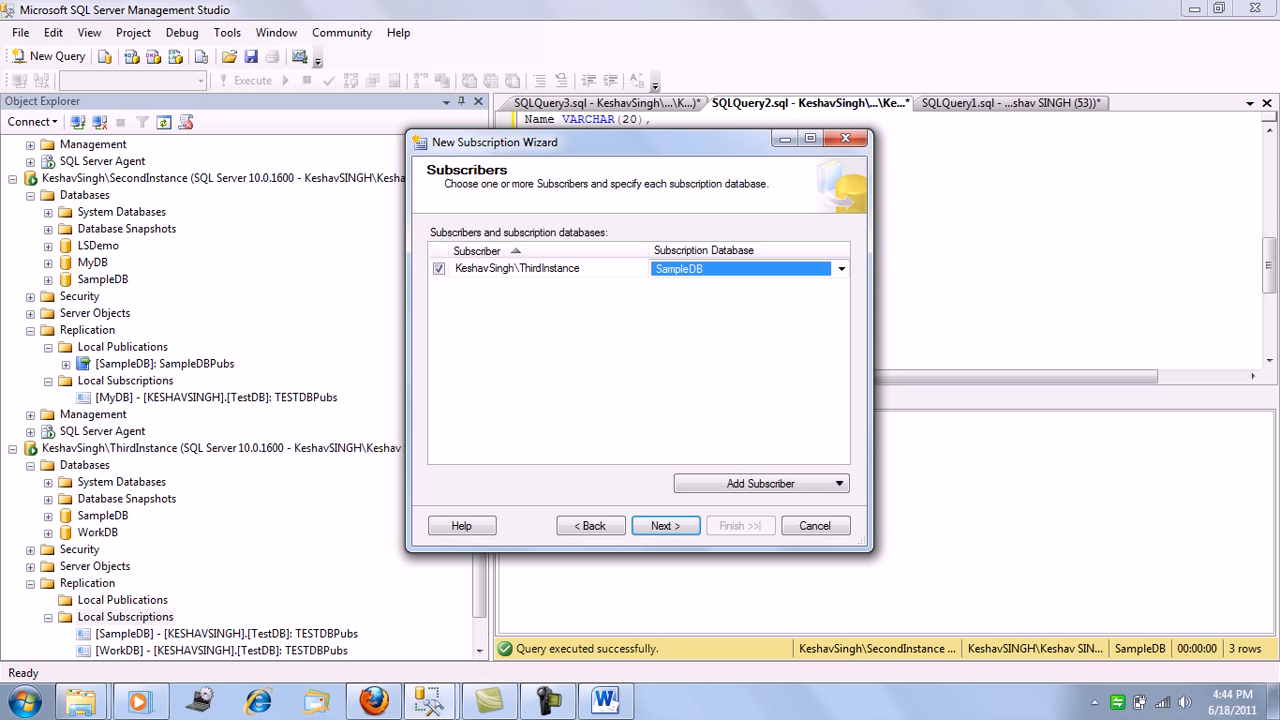
left_click(841, 269)
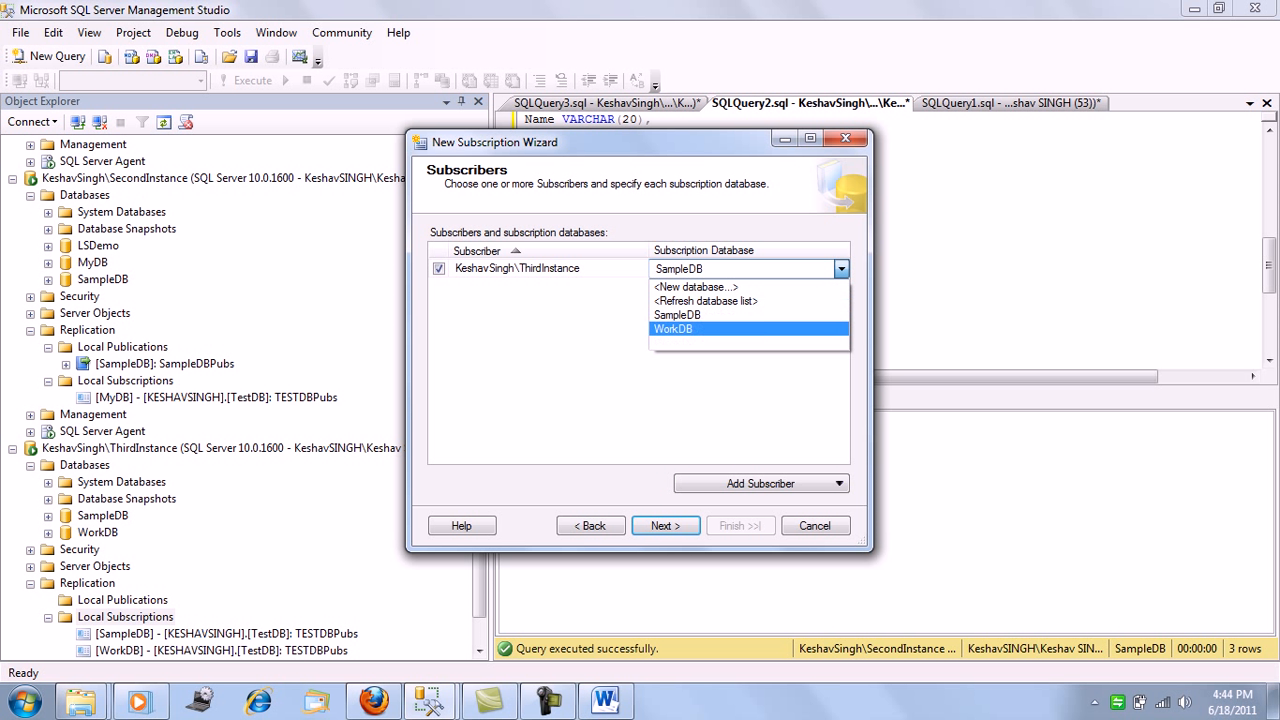
left_click(690, 328)
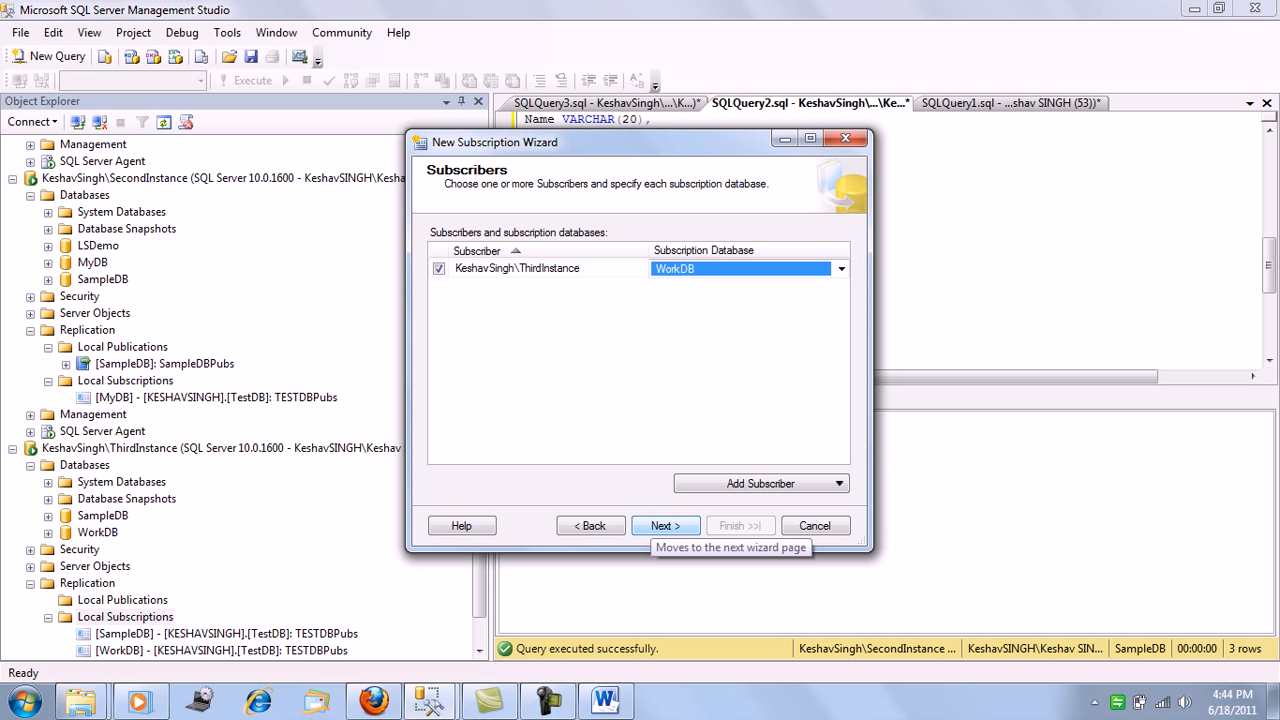
Set the wizard aside, switch the ThirdInstance query to the WorkDB database and run its Select * from Student statement
left_click(785, 139)
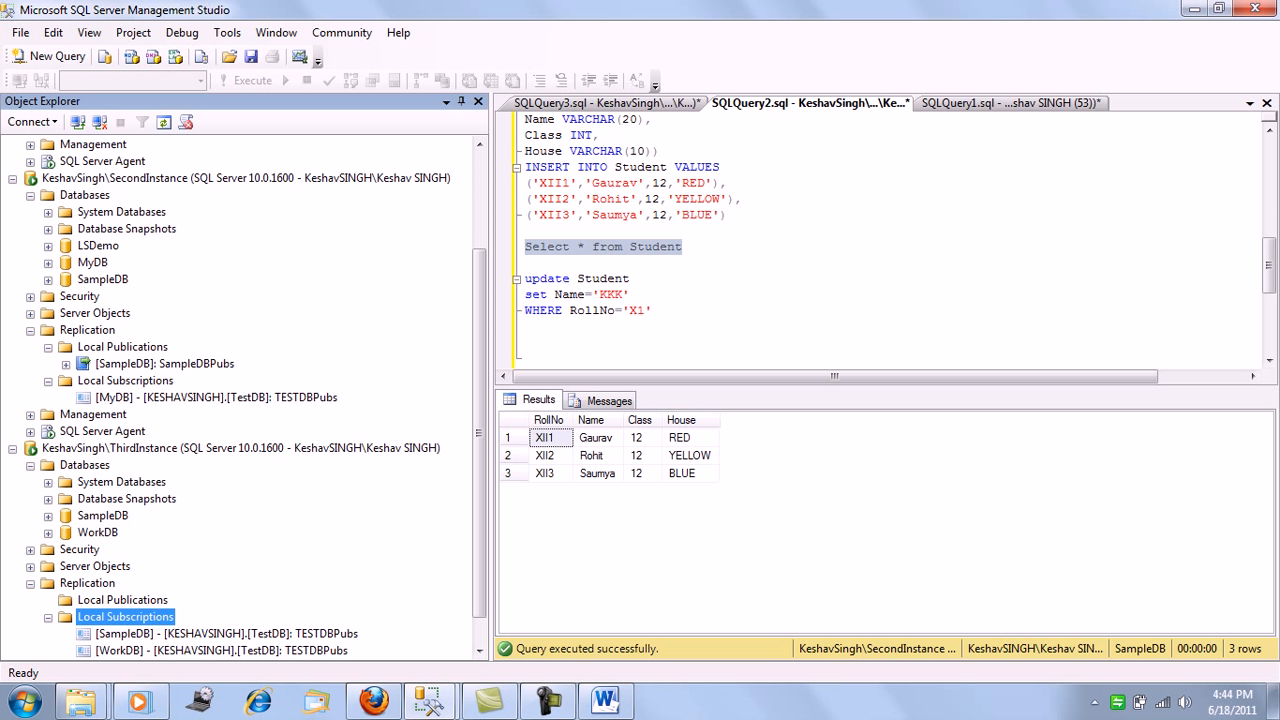
left_click(526, 231)
left_click(1010, 103)
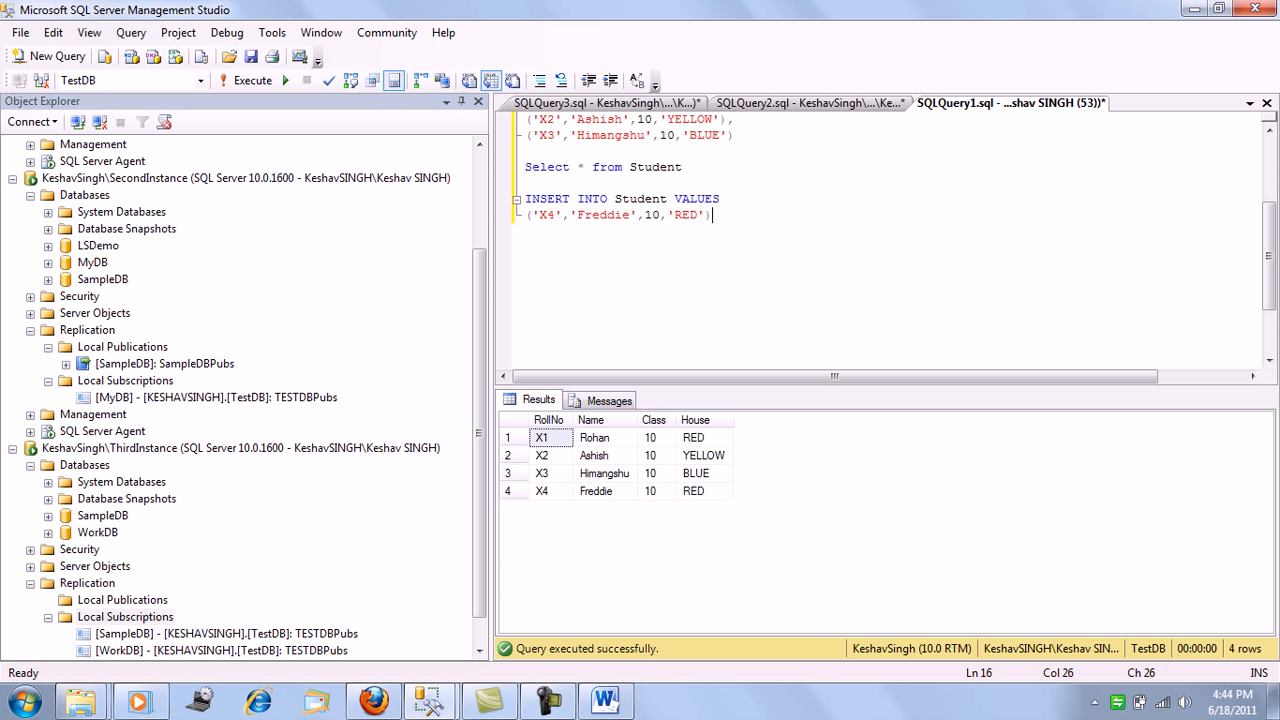
left_click(606, 103)
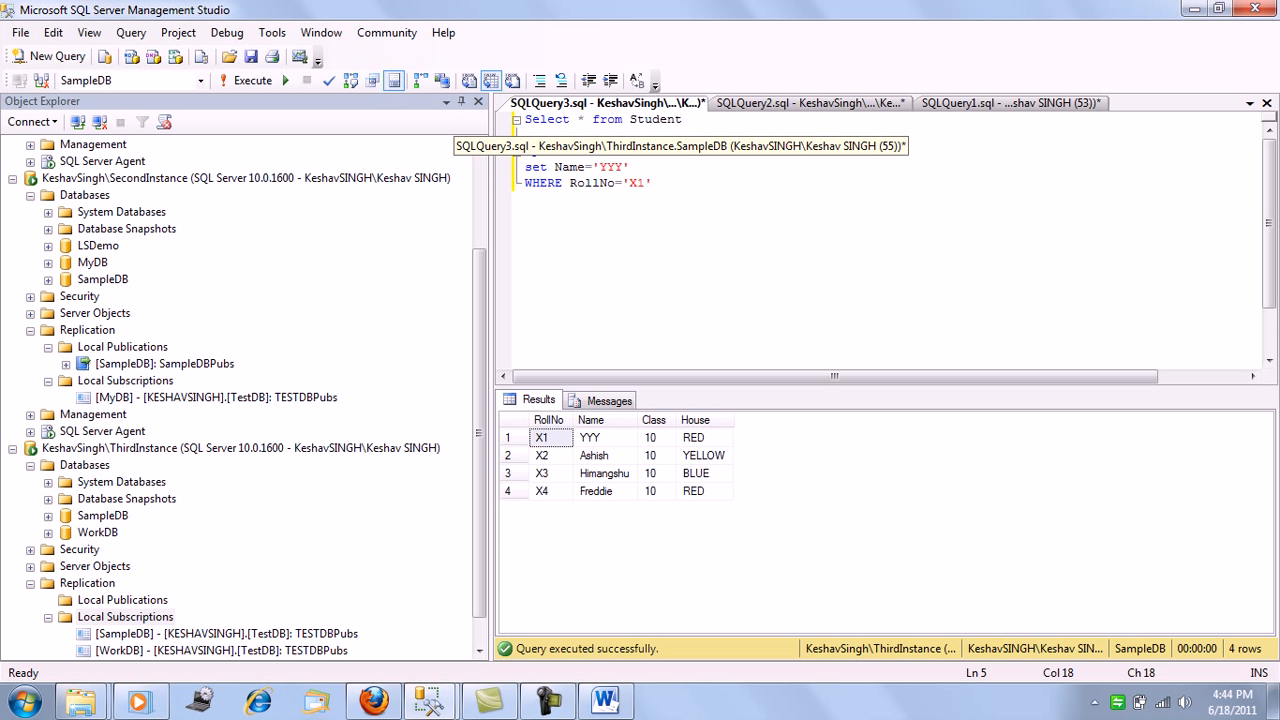
left_click(130, 80)
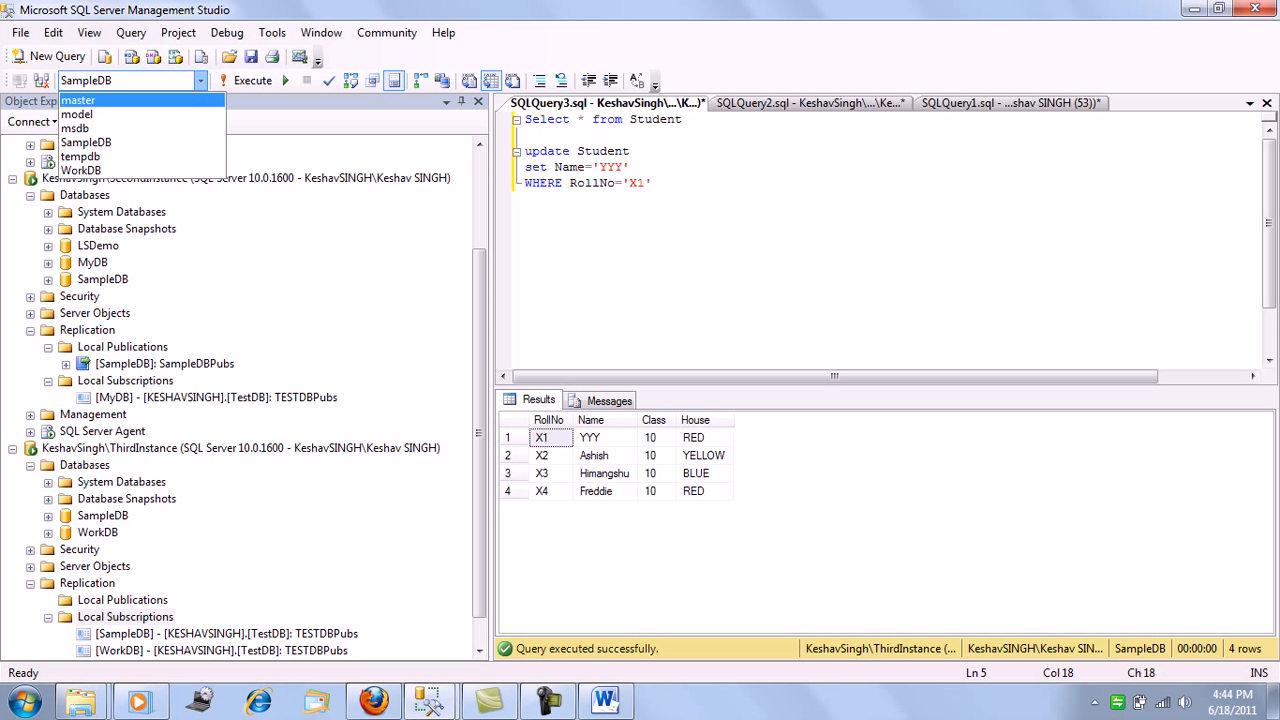
left_click(130, 170)
left_click_drag(684, 120, 524, 120)
key("F5")
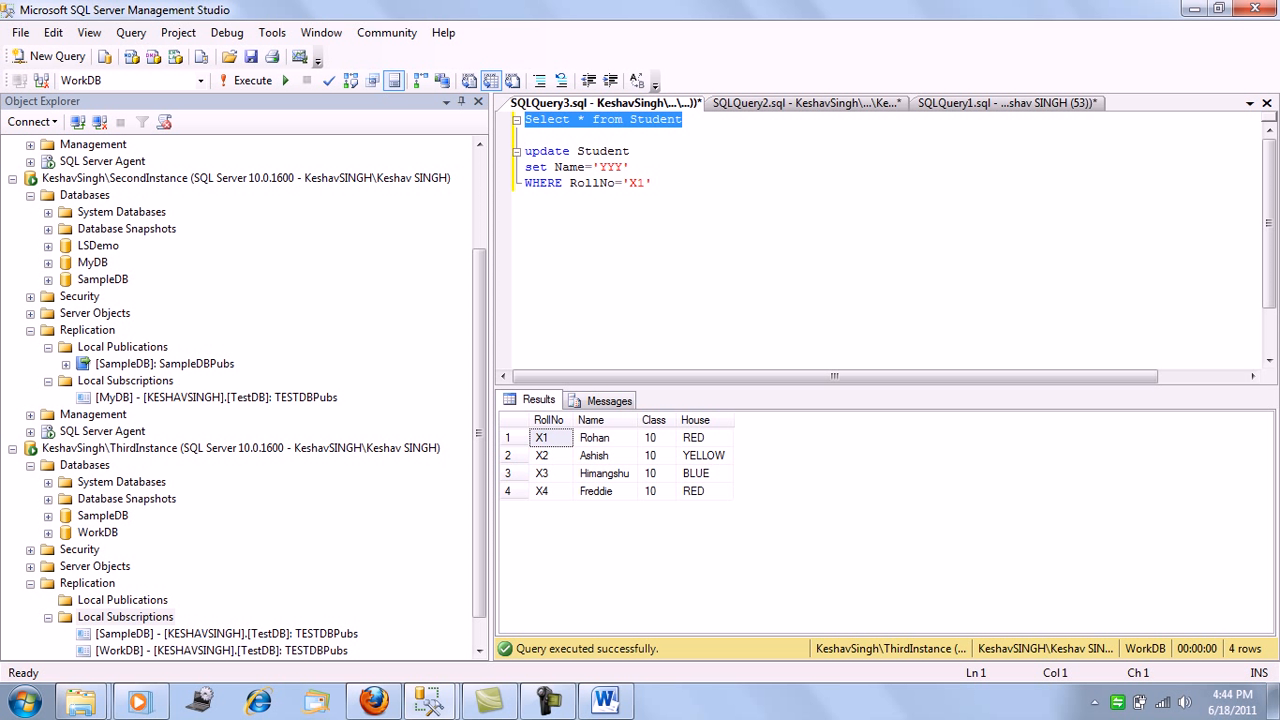
Return to the subscription wizard and run the Distribution Agent under the SQL Server Agent service account, keeping the Run continuously schedule
mouse_move(430, 700)
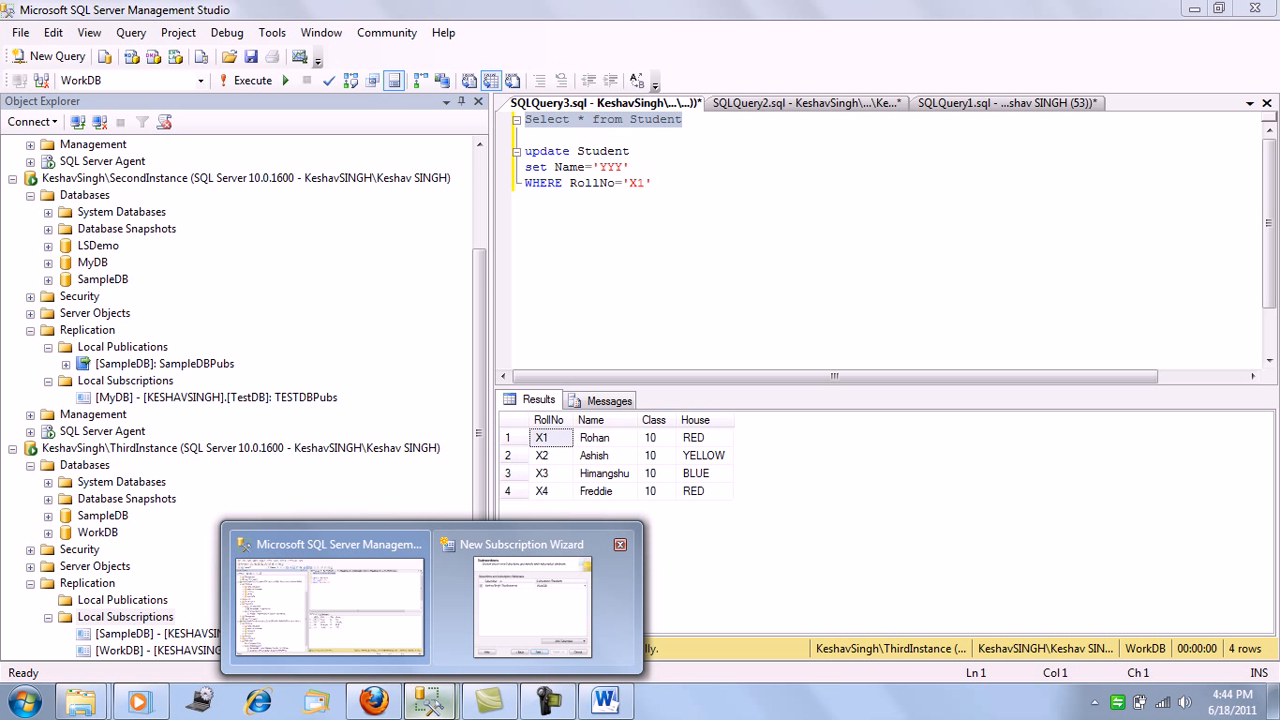
left_click(540, 570)
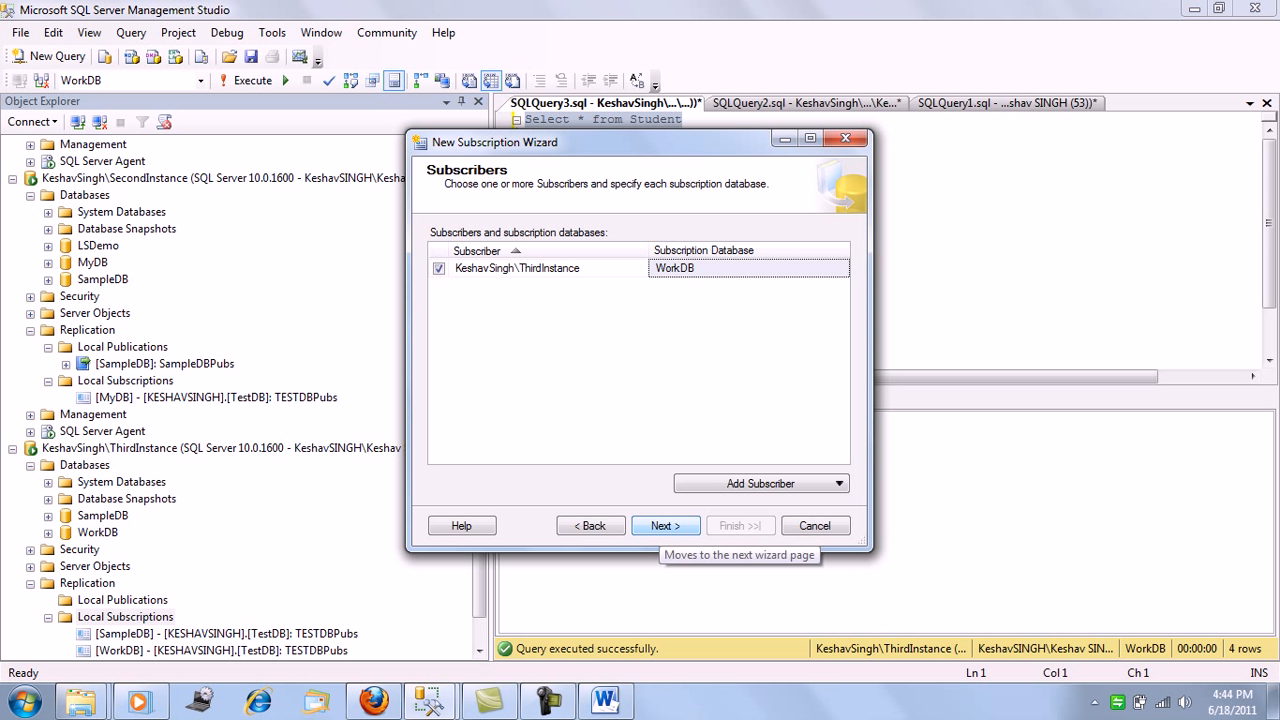
left_click(665, 526)
left_click(838, 270)
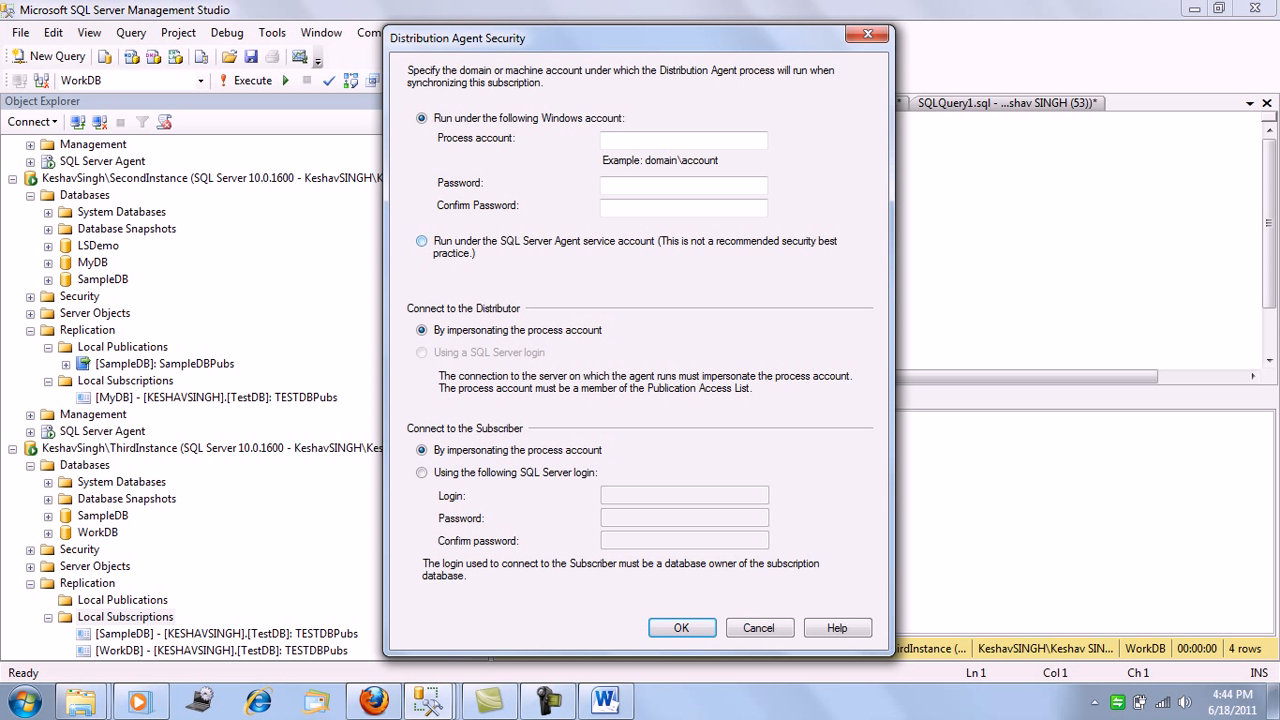
left_click(422, 241)
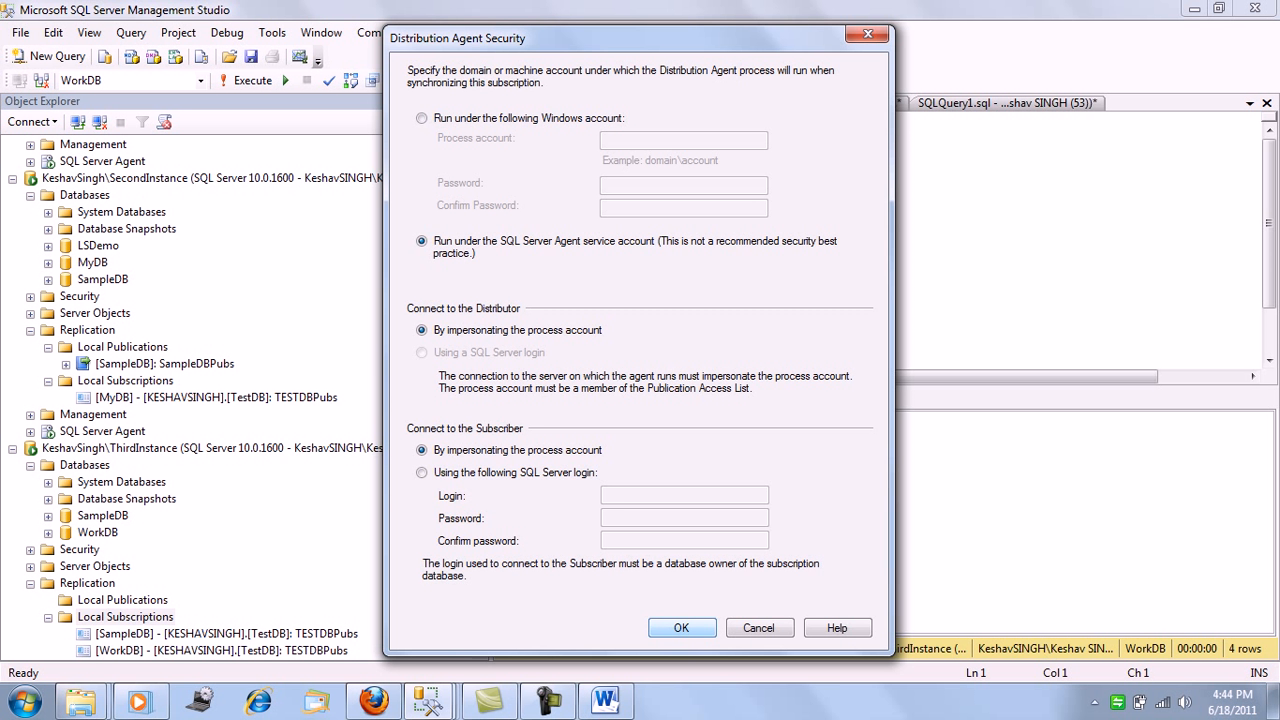
left_click(682, 628)
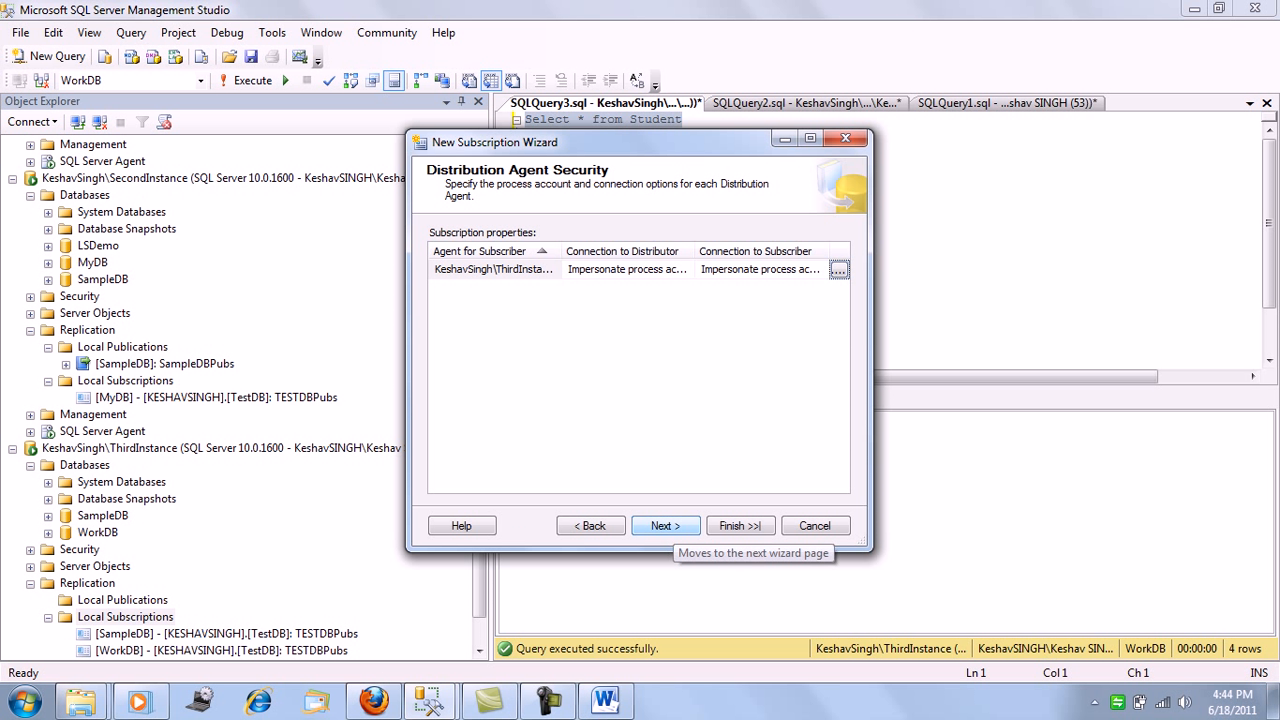
left_click(665, 526)
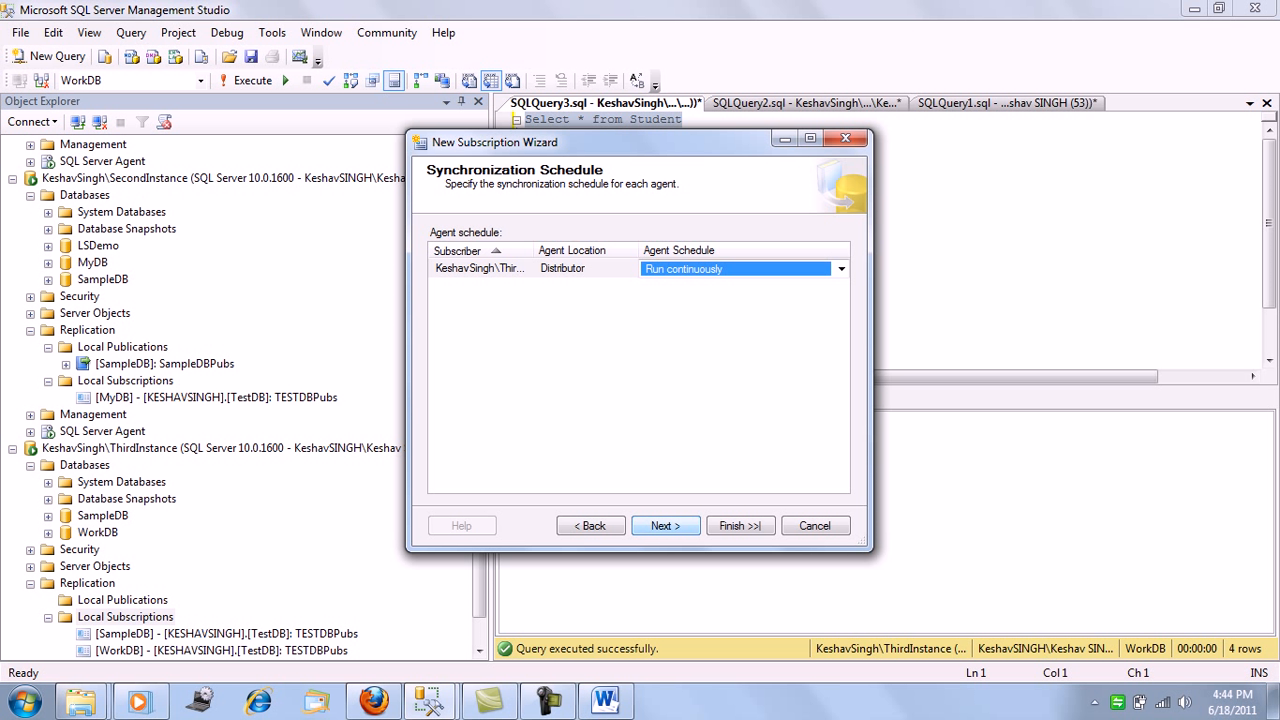
left_click(665, 526)
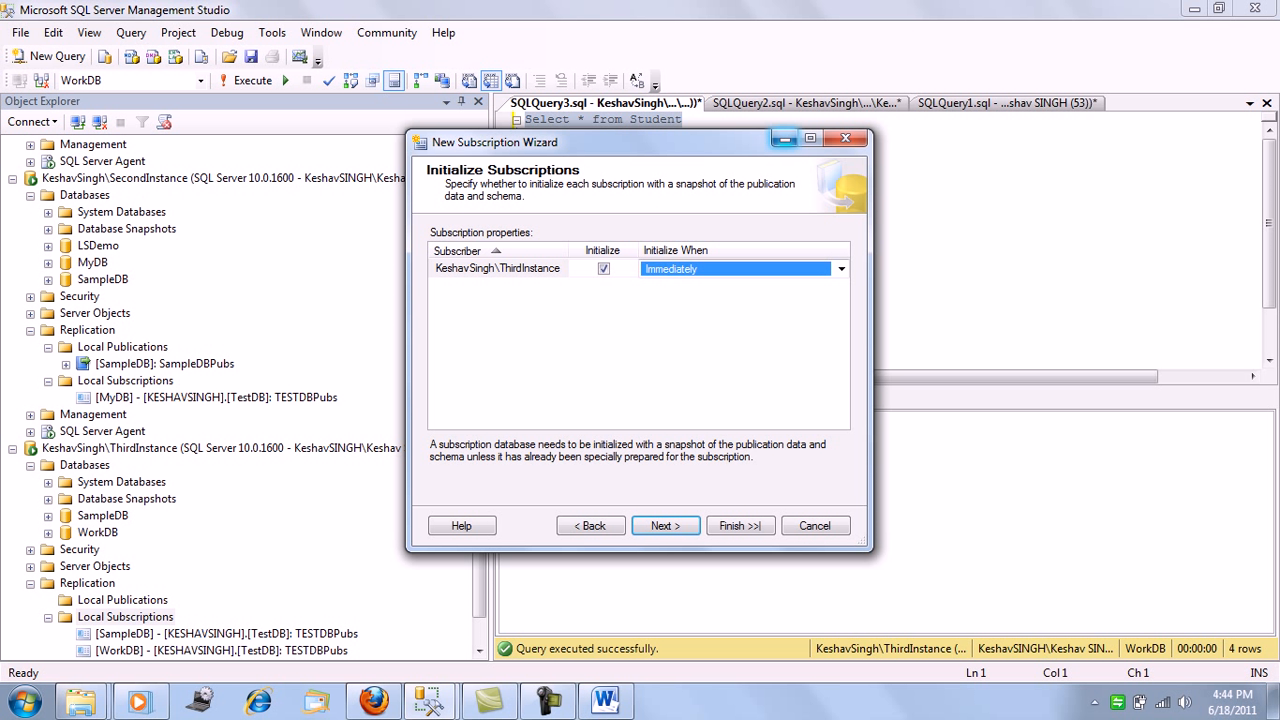
Set the wizard aside and examine the Student article's destination object properties in the SampleDBPubs publication, leaving without changes
left_click(785, 138)
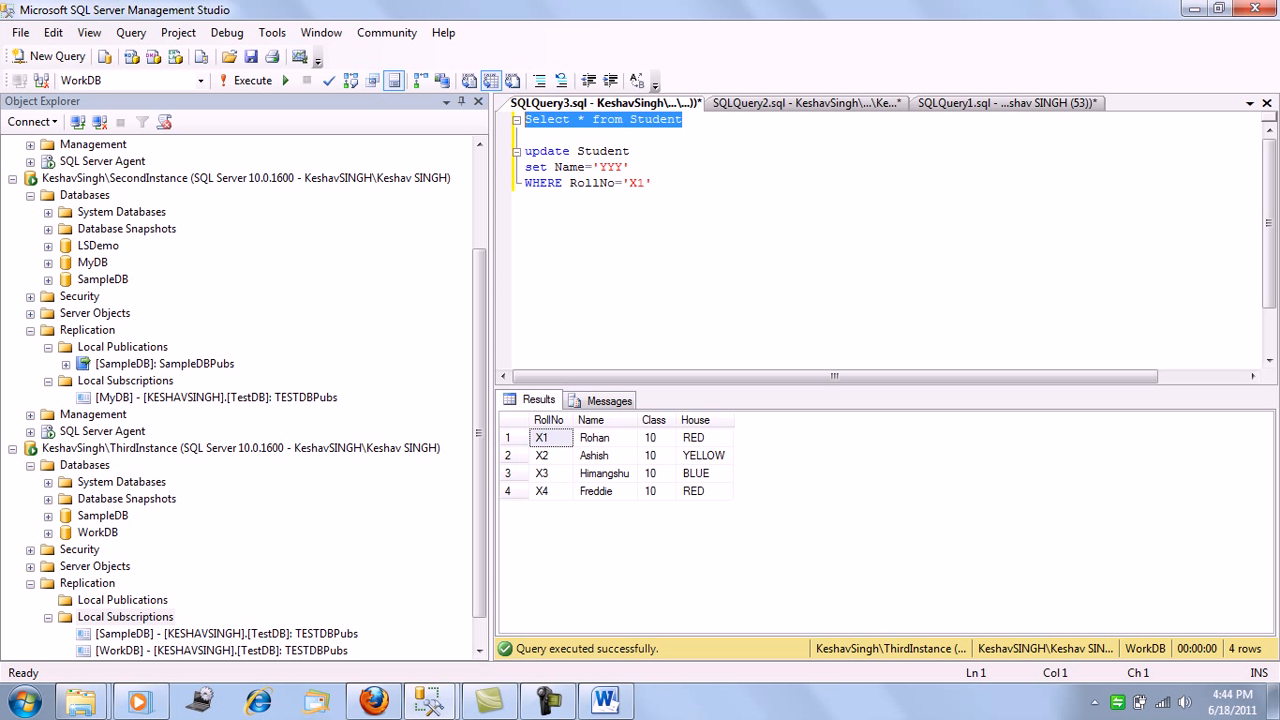
right_click(139, 364)
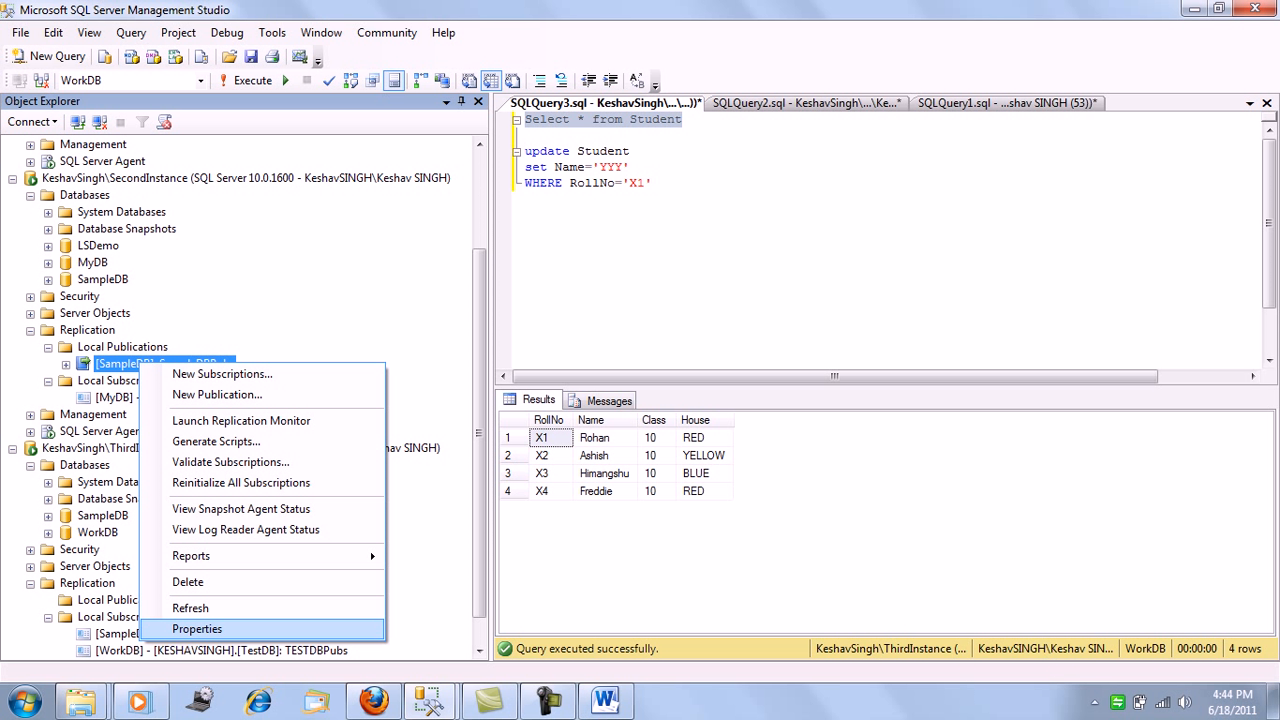
left_click(200, 628)
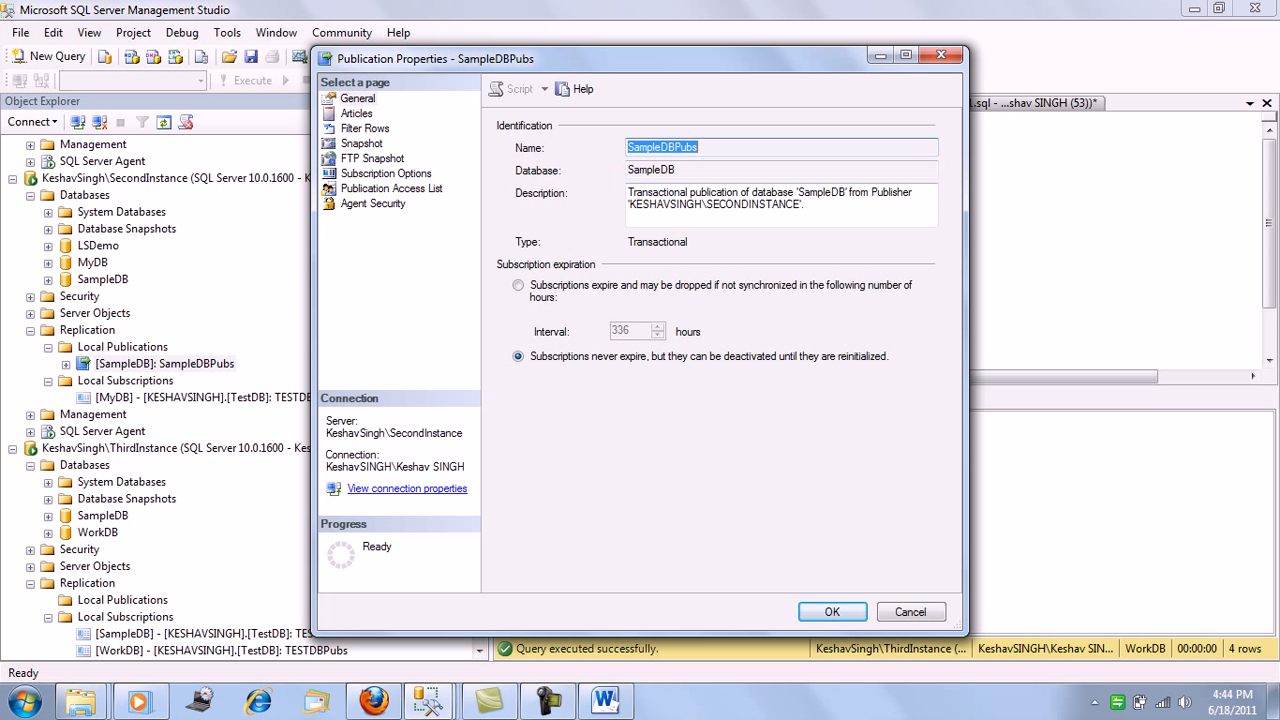
left_click(356, 114)
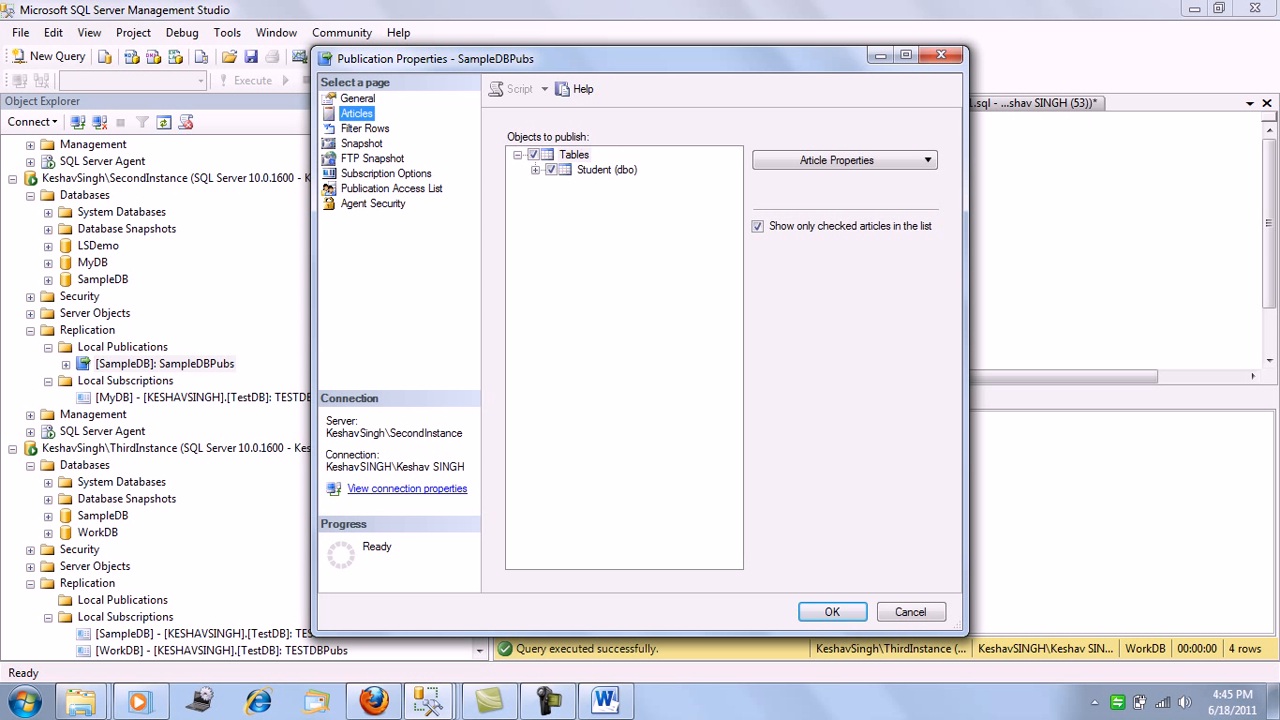
left_click(606, 170)
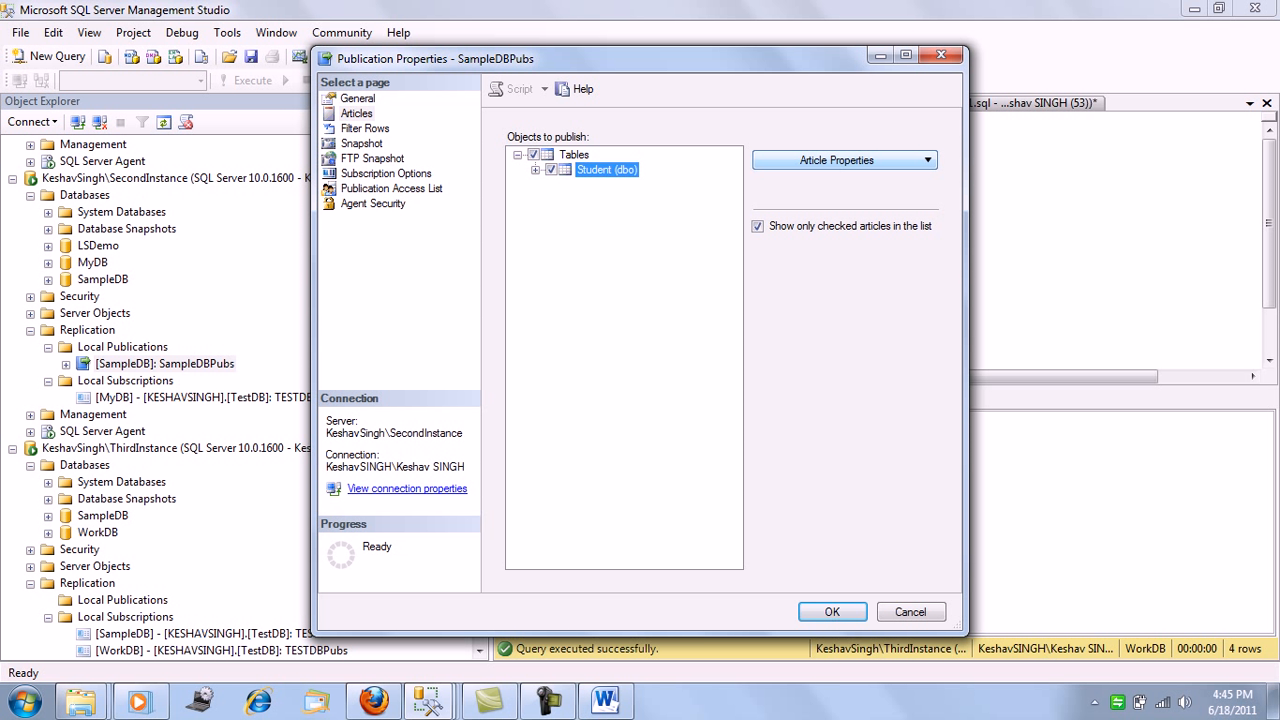
left_click(837, 160)
left_click(880, 181)
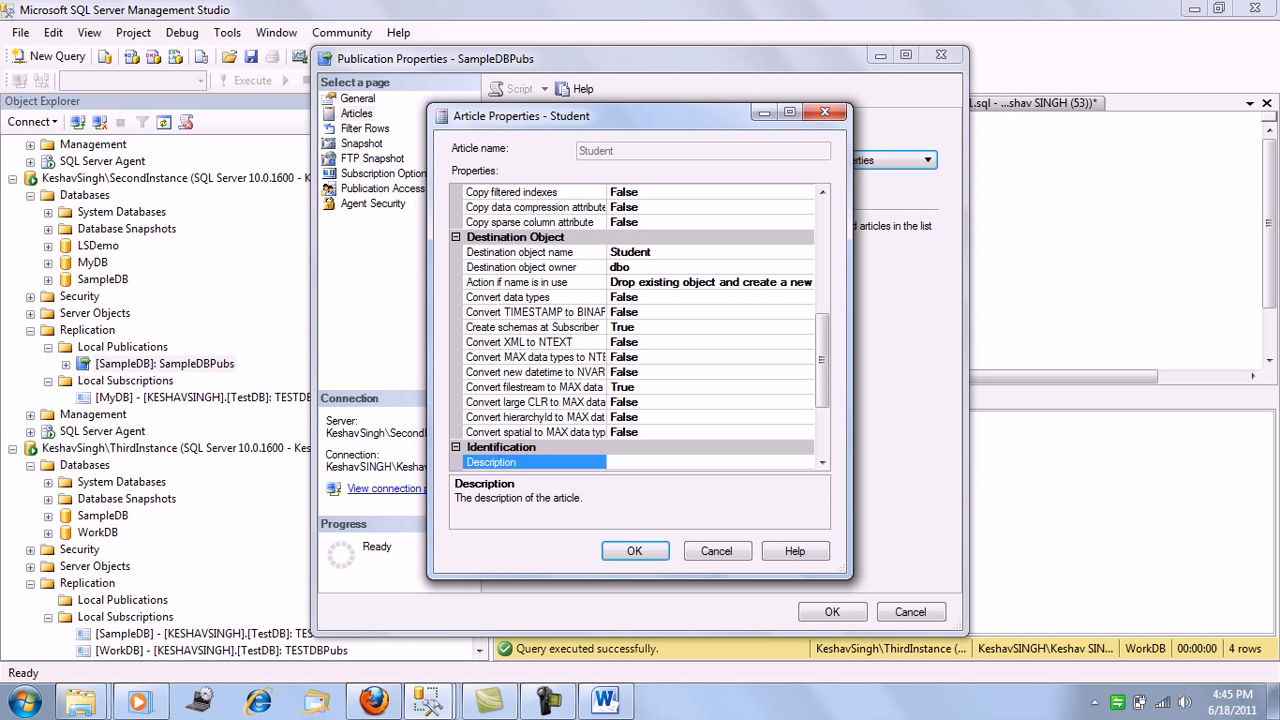
left_click(717, 551)
left_click(910, 612)
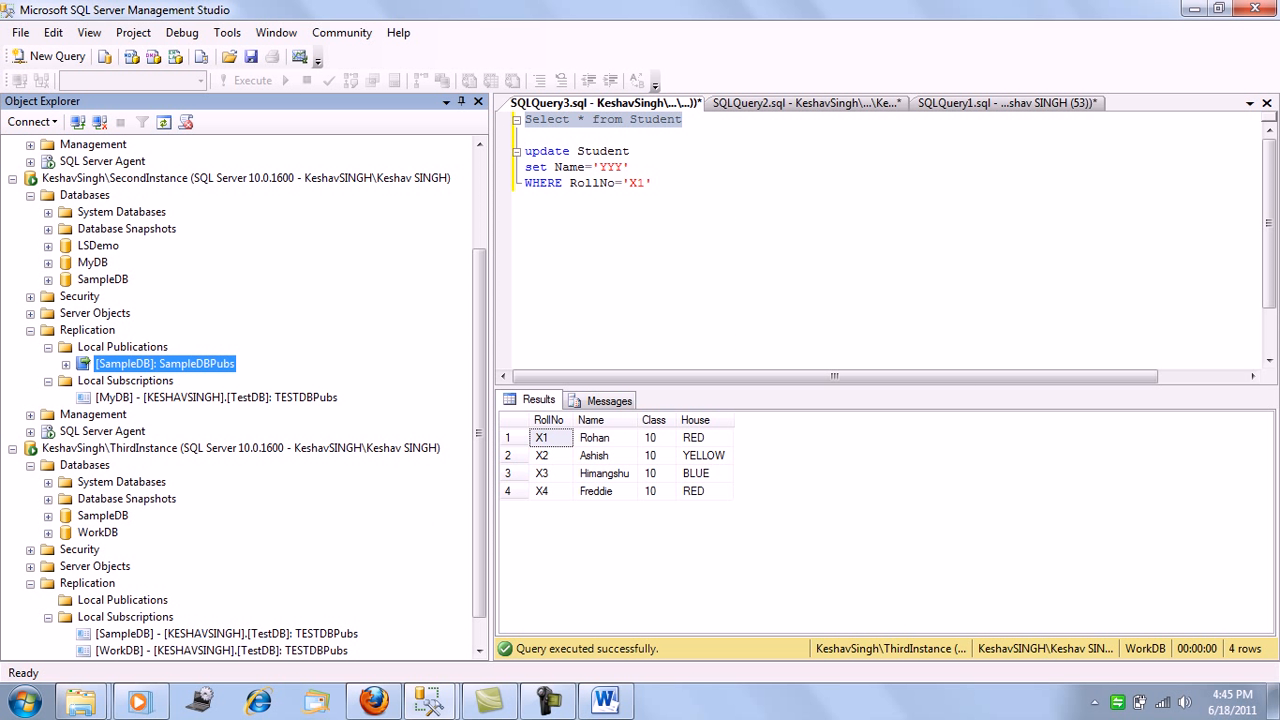
Return to the wizard, accept immediate initialization and create the WorkDB subscription to SampleDBPubs
mouse_move(428, 701)
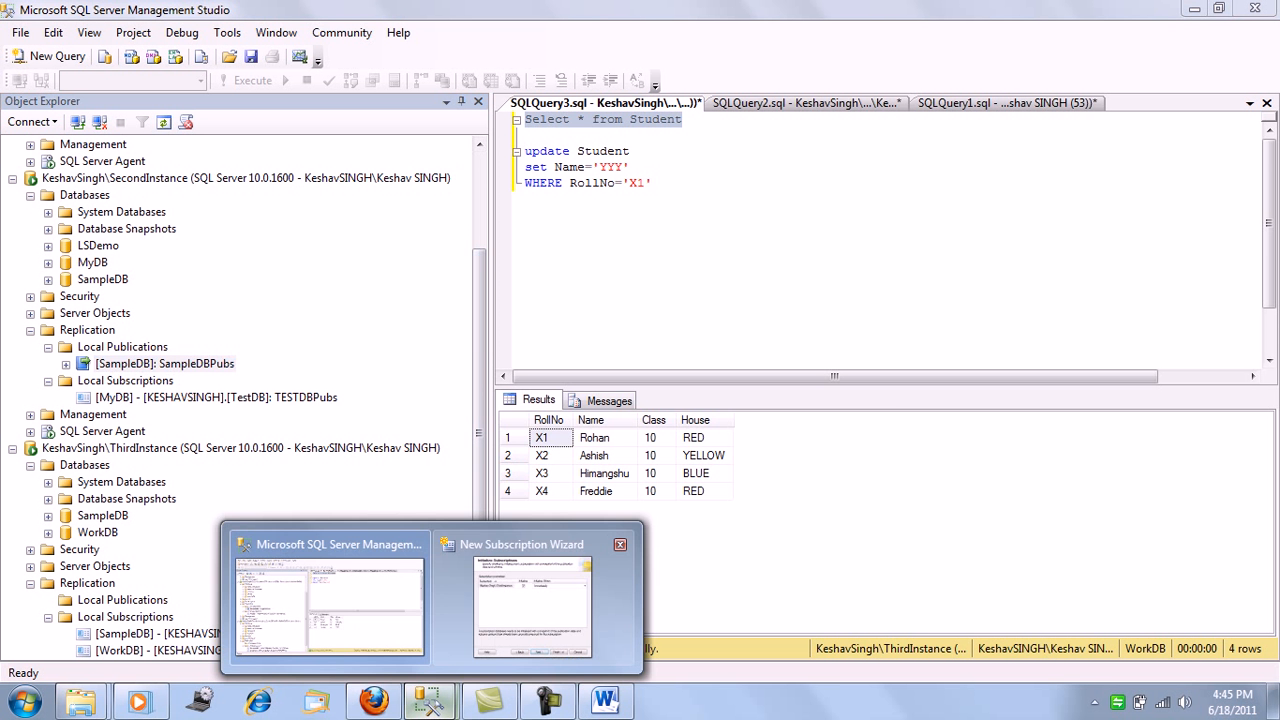
left_click(560, 612)
key("Return")
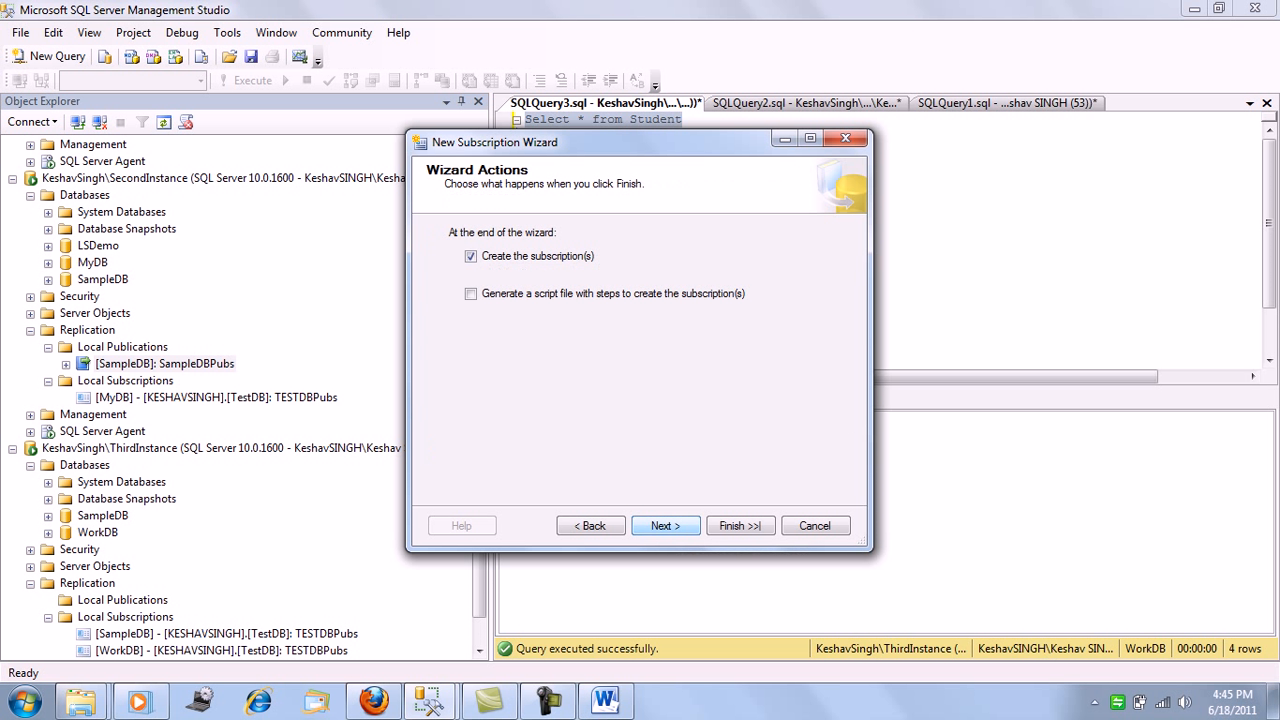
left_click(740, 525)
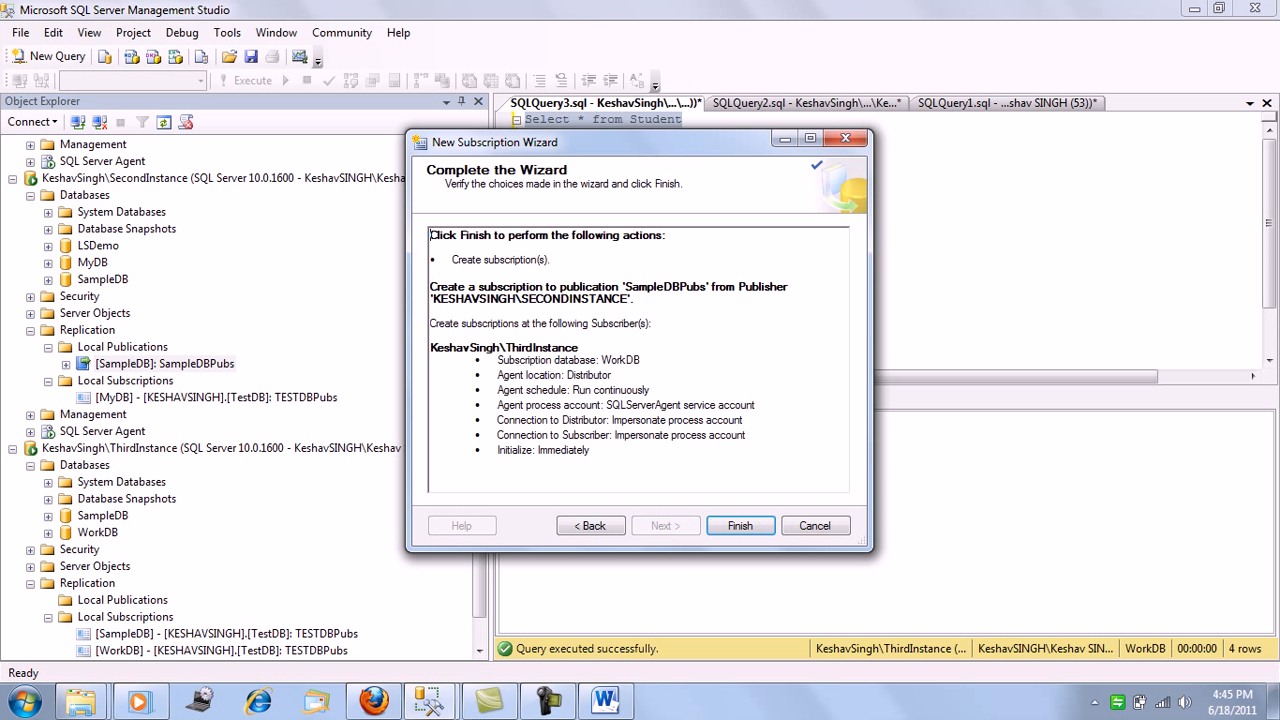
left_click(740, 525)
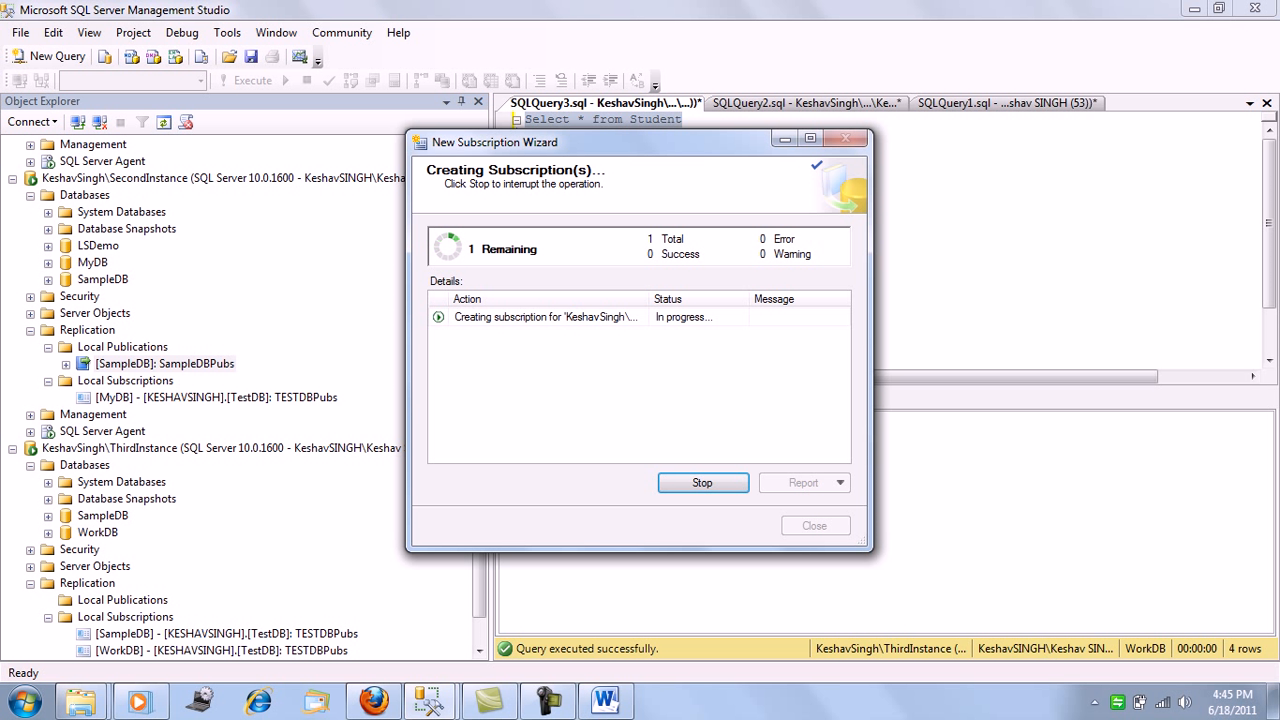
left_click(814, 525)
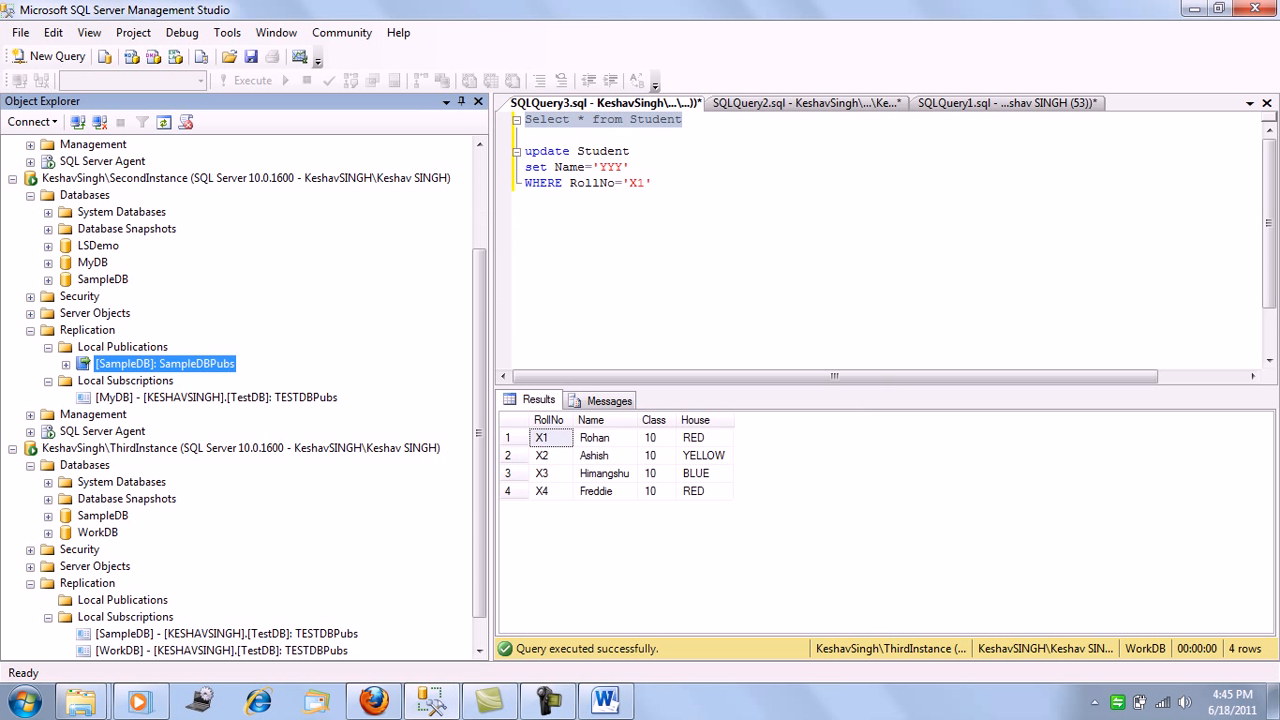
Refresh the Local Subscriptions of ThirdInstance and view its full list of subscriptions
scroll(480, 400, "down", 1)
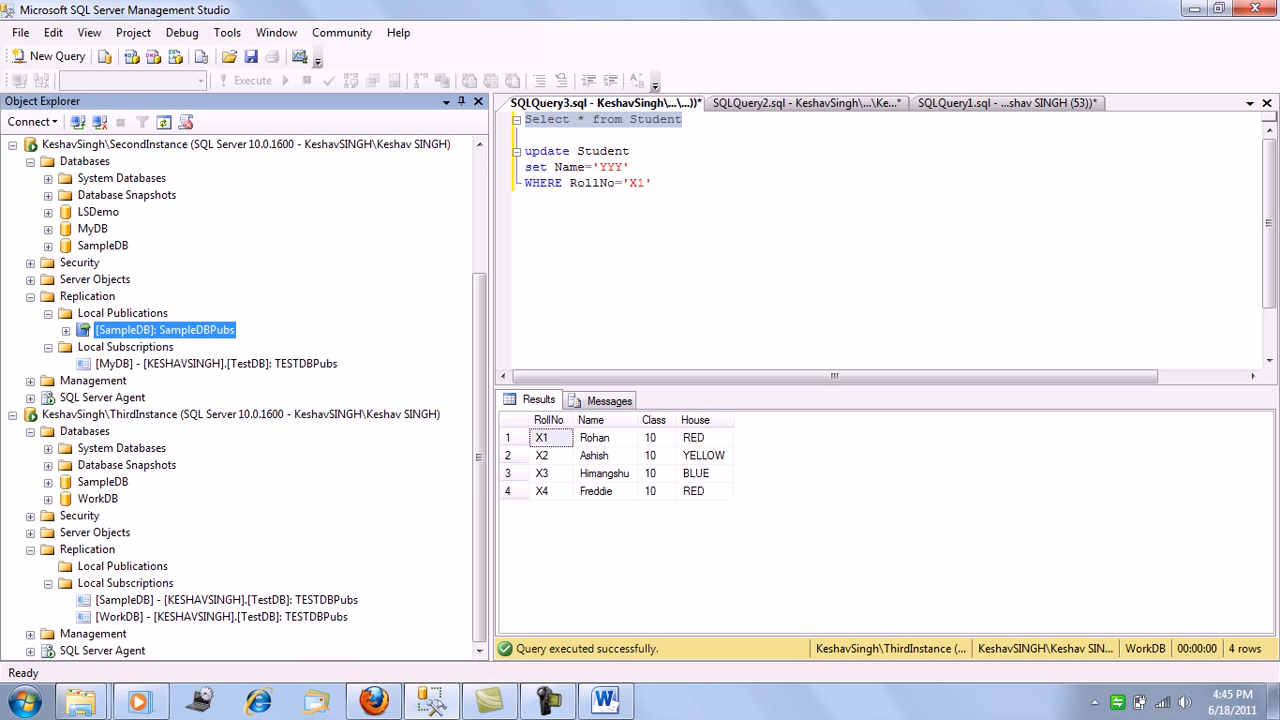
right_click(125, 583)
left_click(210, 669)
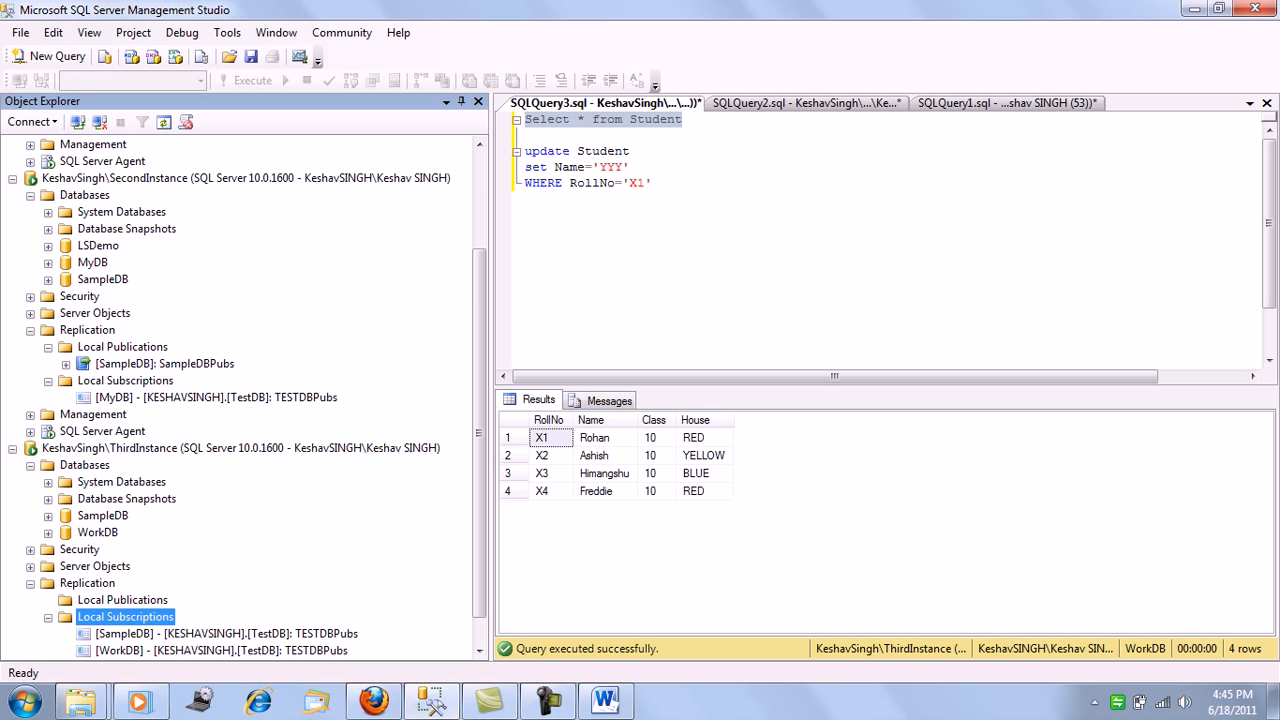
scroll(480, 400, "down", 1)
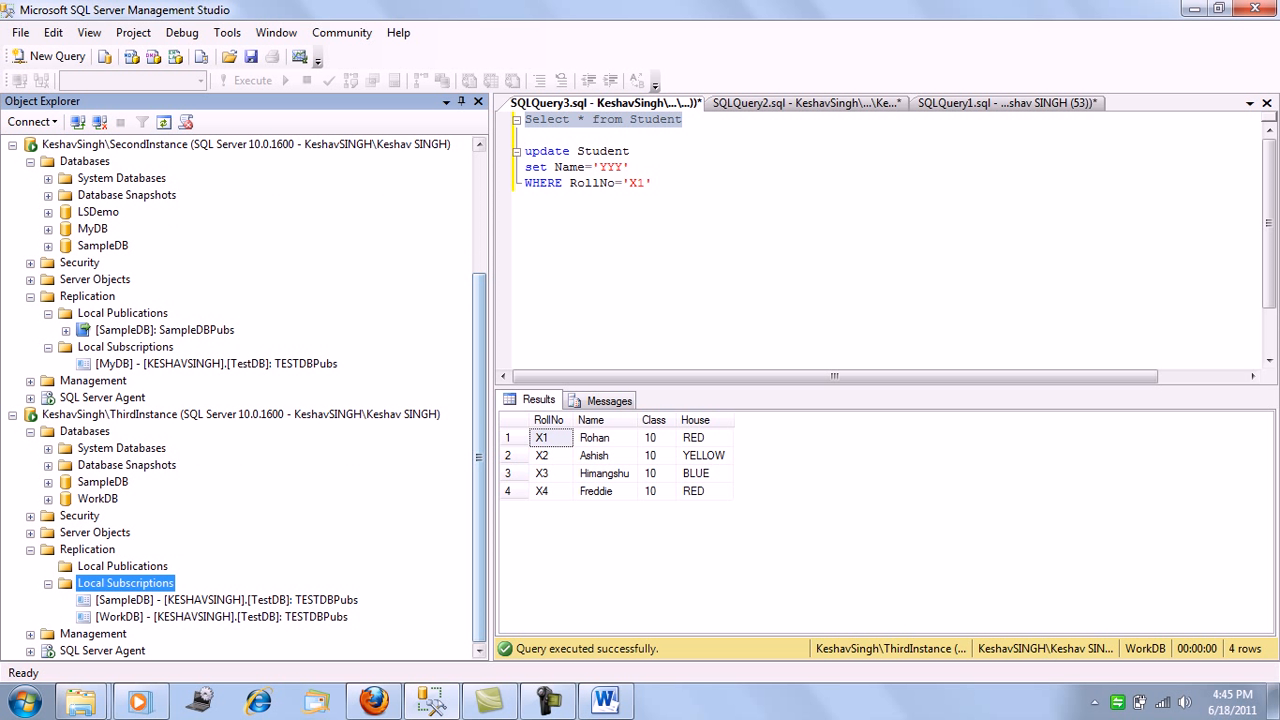
right_click(156, 583)
left_click(210, 669)
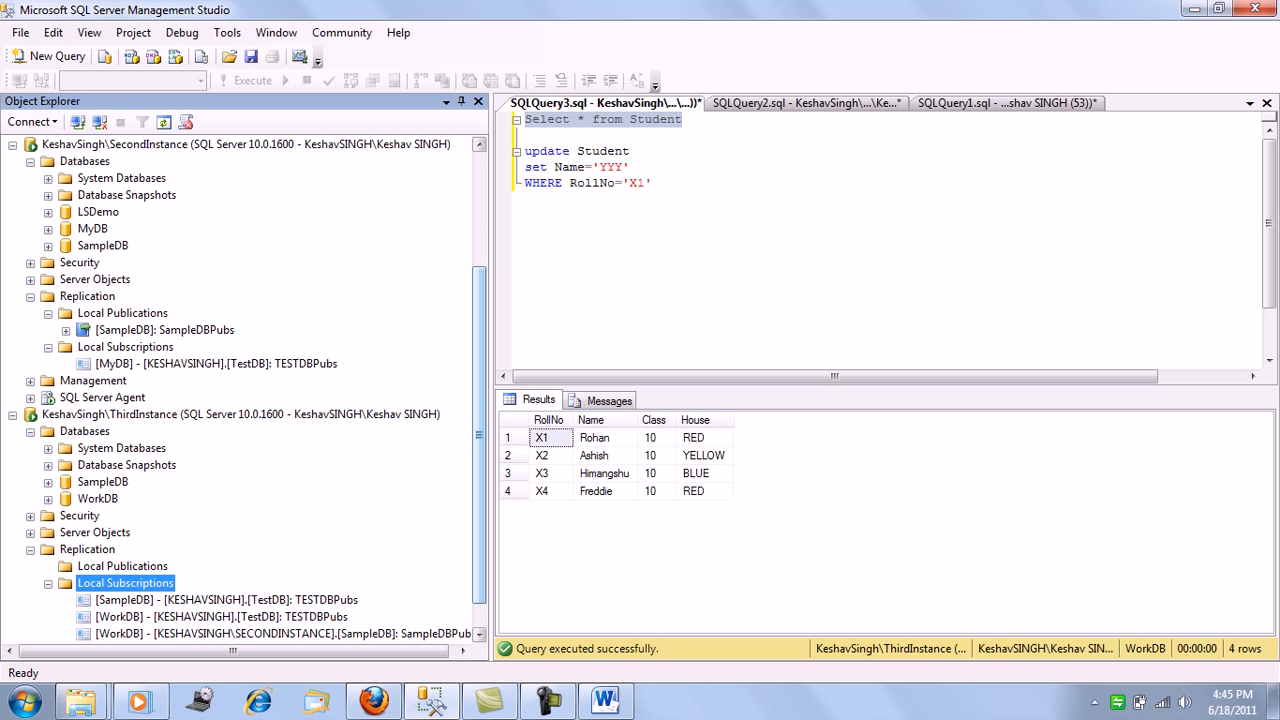
scroll(480, 400, "down", 1)
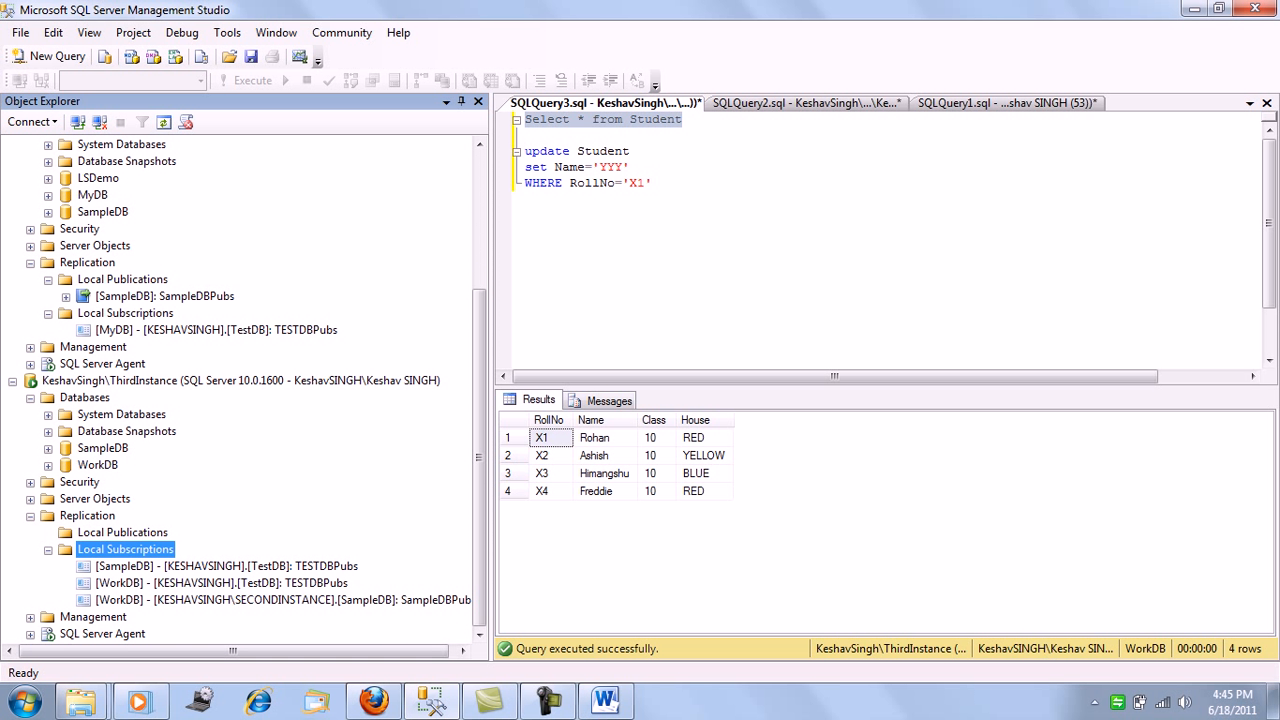
left_click_drag(300, 651, 306, 651)
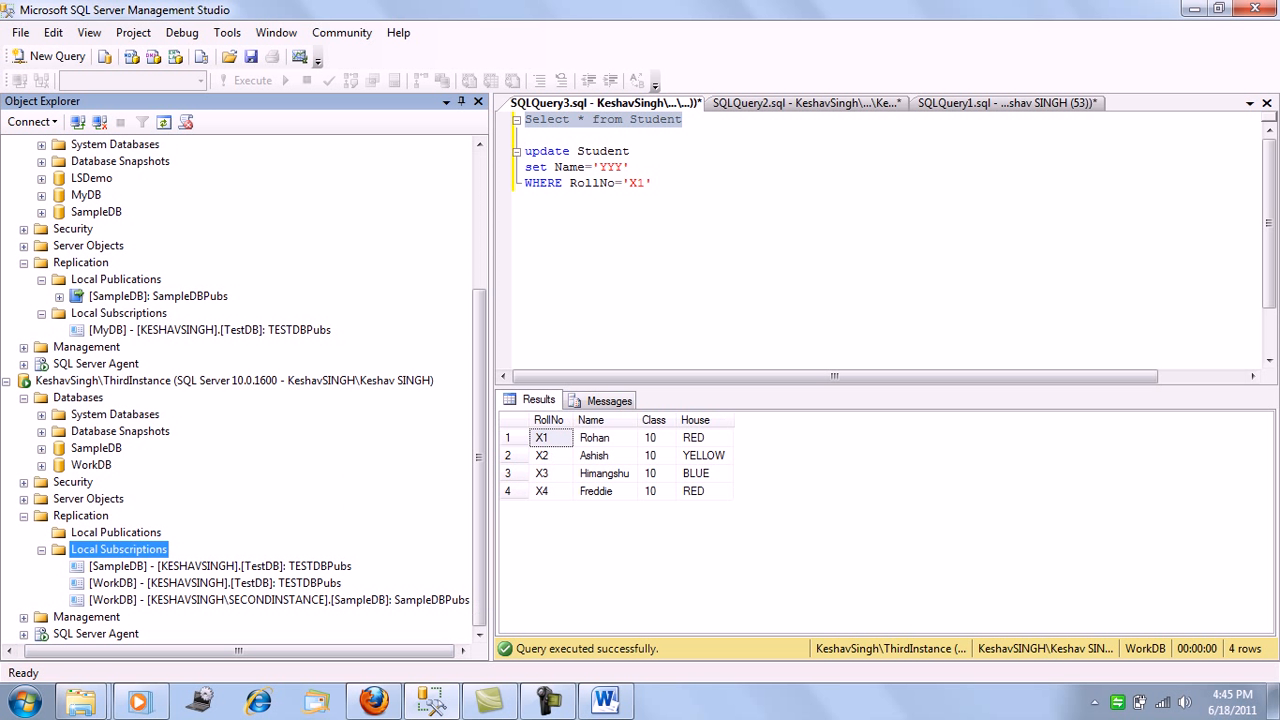
Rerun the Select * from Student statement against WorkDB on ThirdInstance to check the replicated rows
left_click(656, 184)
left_click_drag(684, 120, 525, 120)
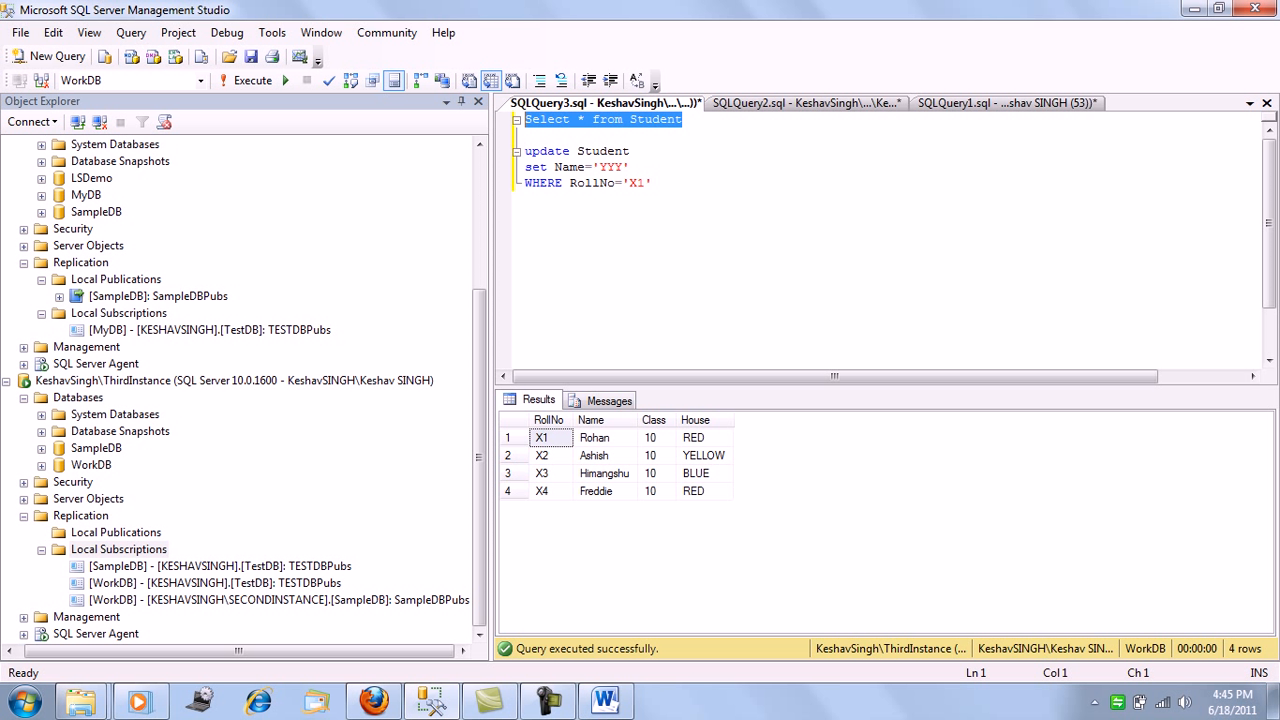
key("F5")
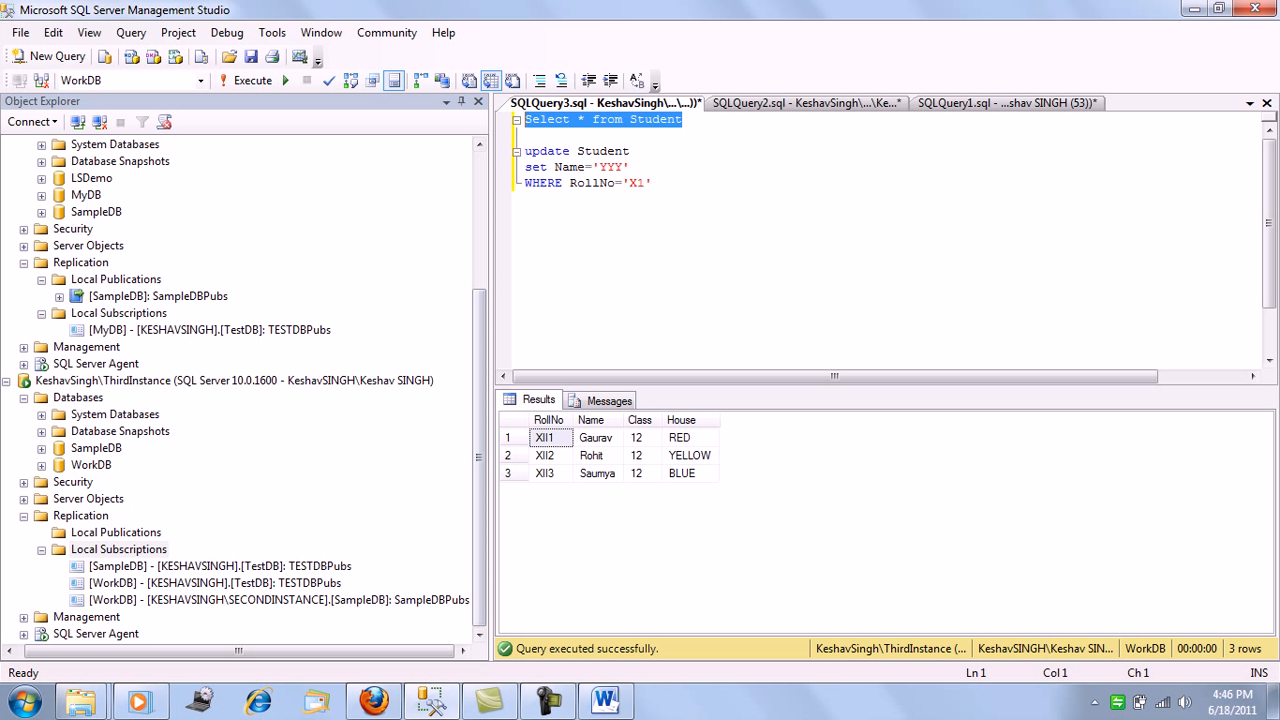
Examine the Student article's destination object properties in the TESTDBPubs publication, leaving without changes
scroll(245, 390, "up", 4)
scroll(245, 390, "up", 1)
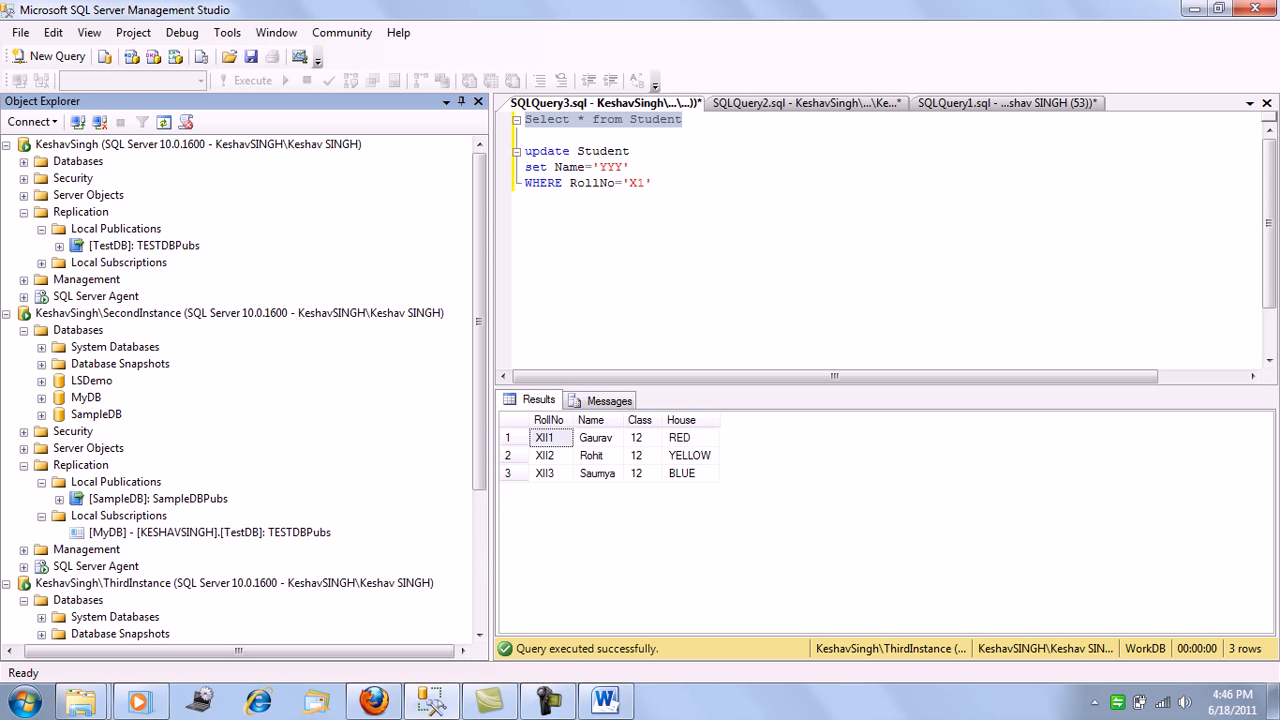
right_click(145, 245)
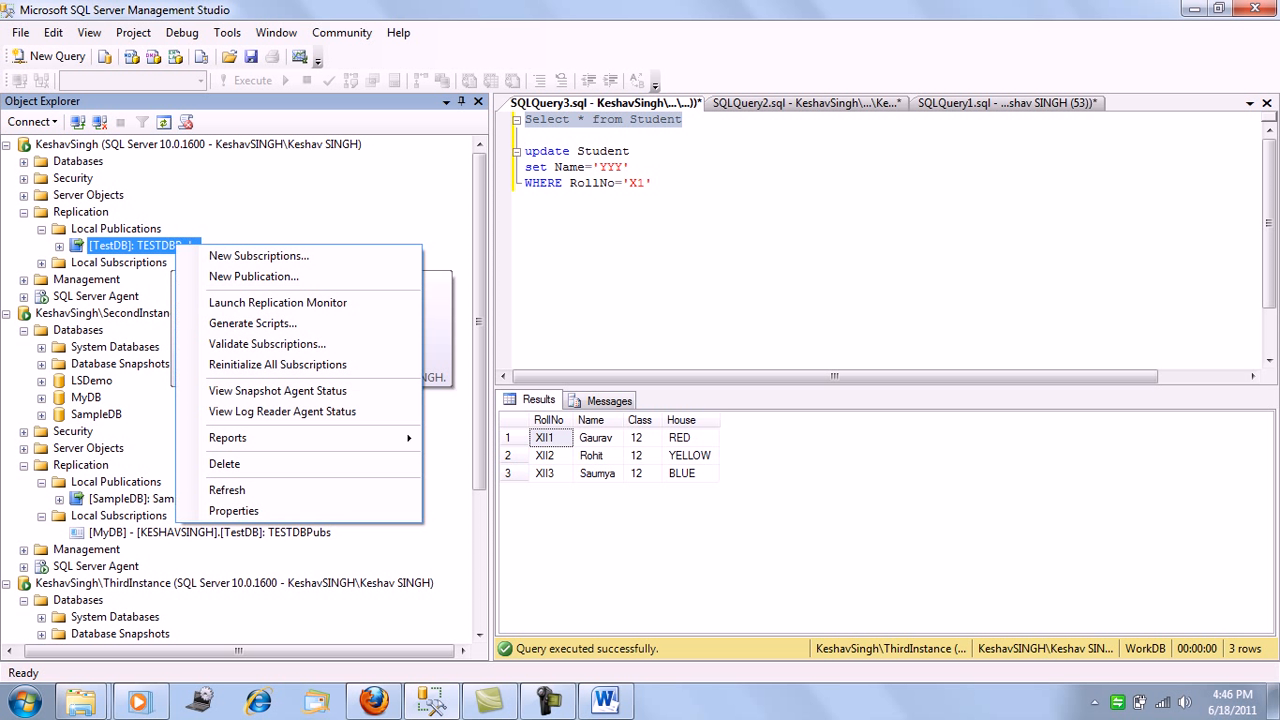
left_click(233, 510)
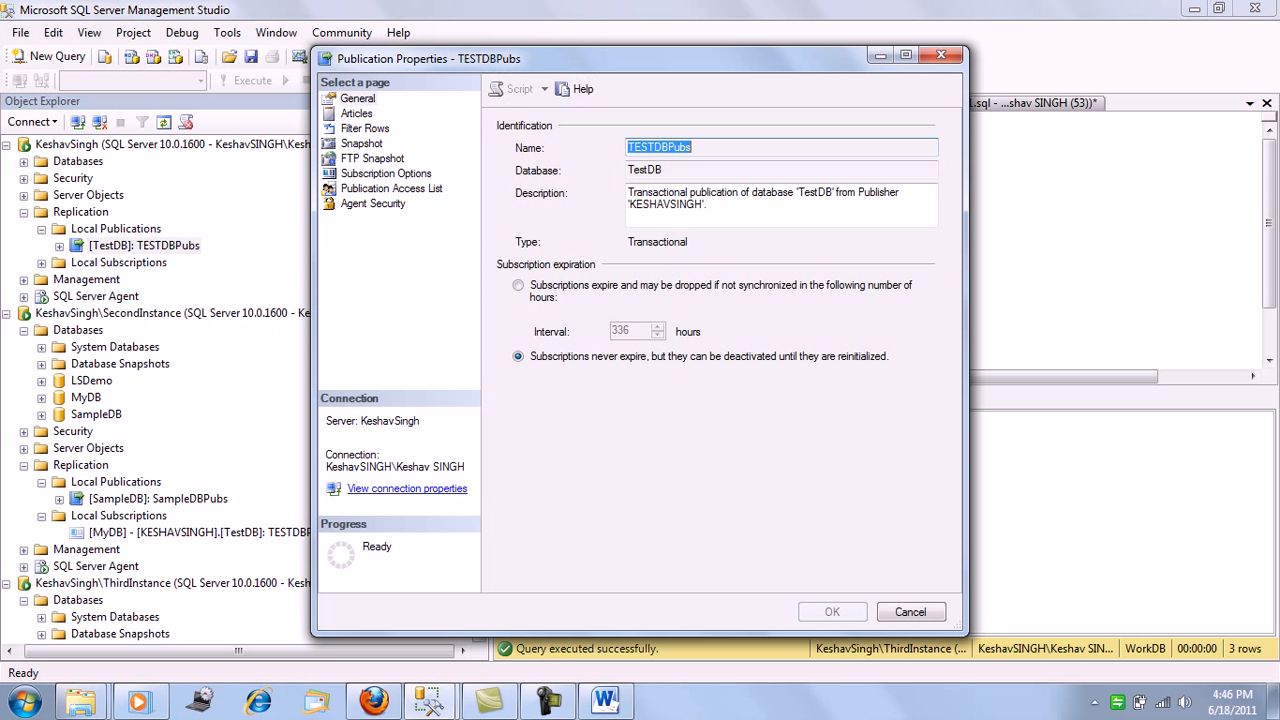
left_click(356, 113)
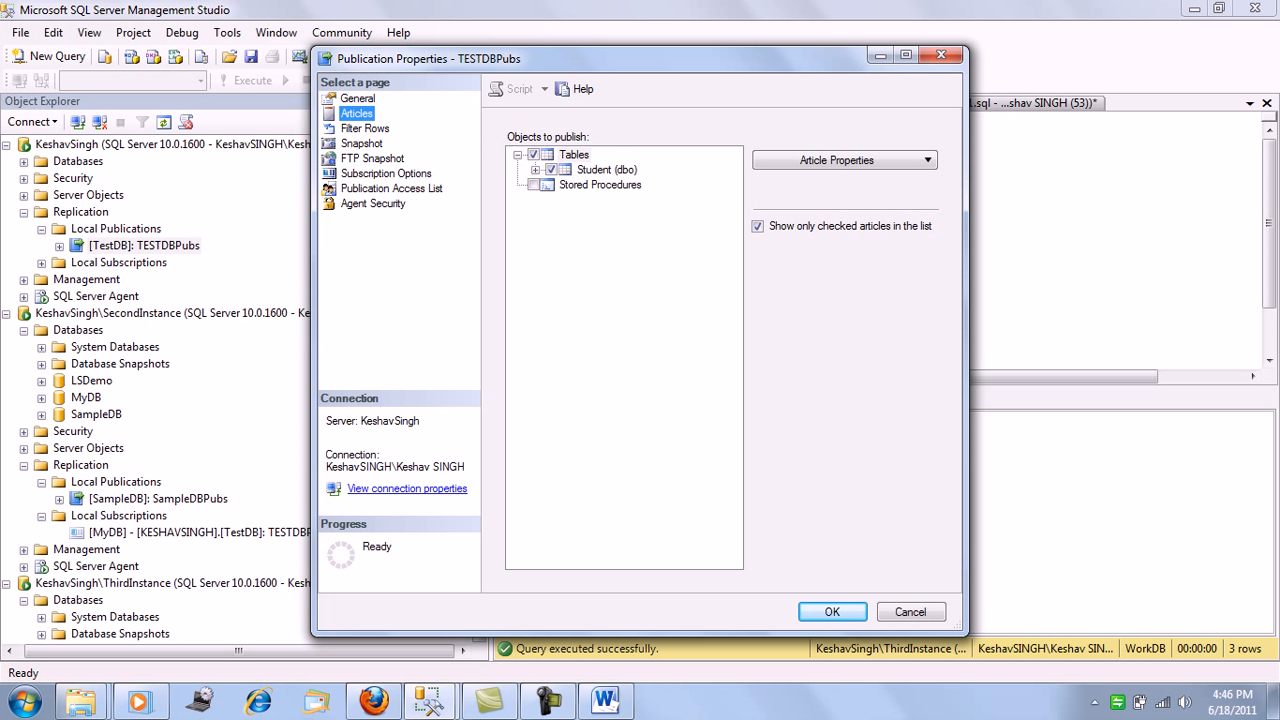
left_click(606, 169)
left_click(845, 160)
left_click(850, 181)
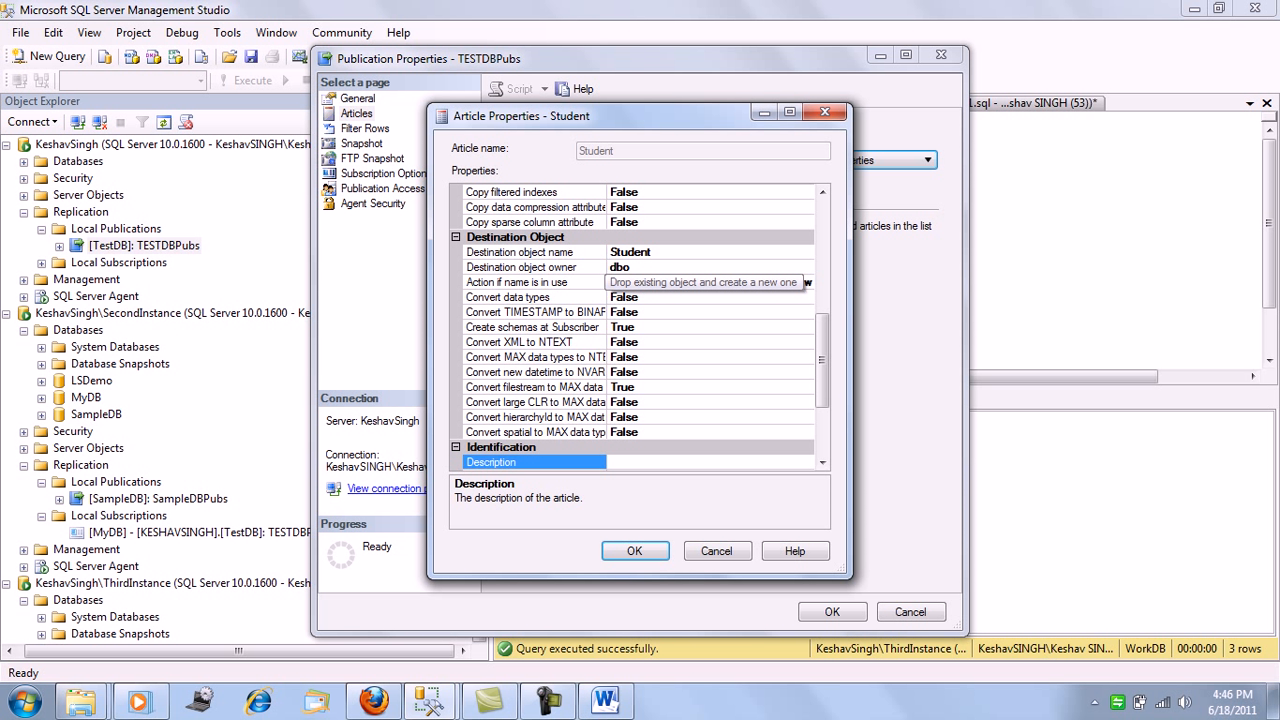
key("Escape")
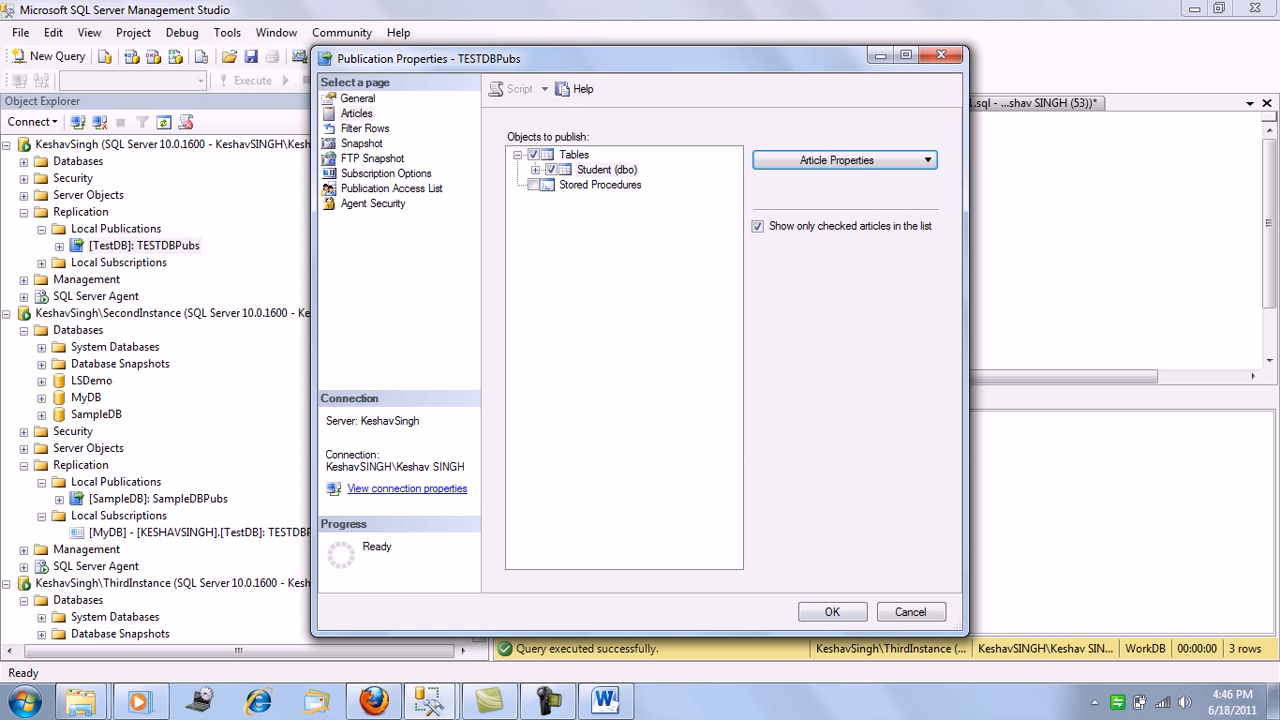
key("Escape")
Set the SampleDBPubs Student article's action if name is in use to Keep existing object unchanged, and save the publication properties
left_click(150, 498)
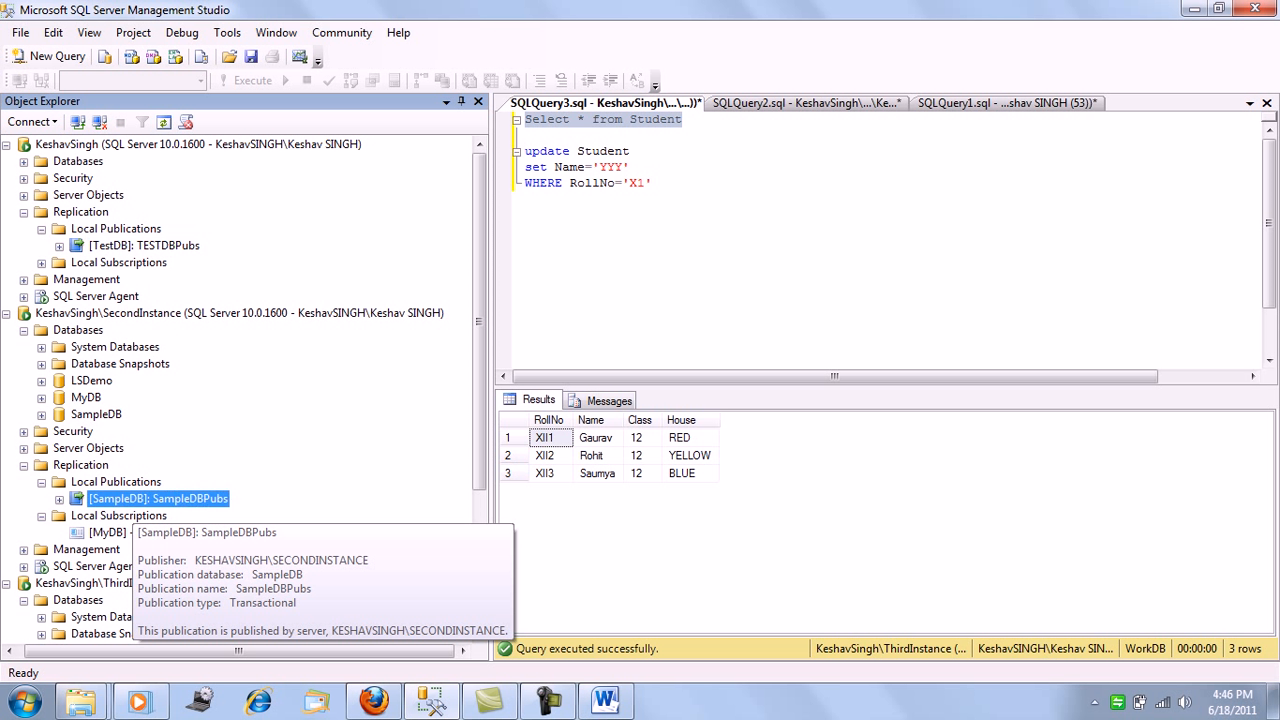
right_click(150, 498)
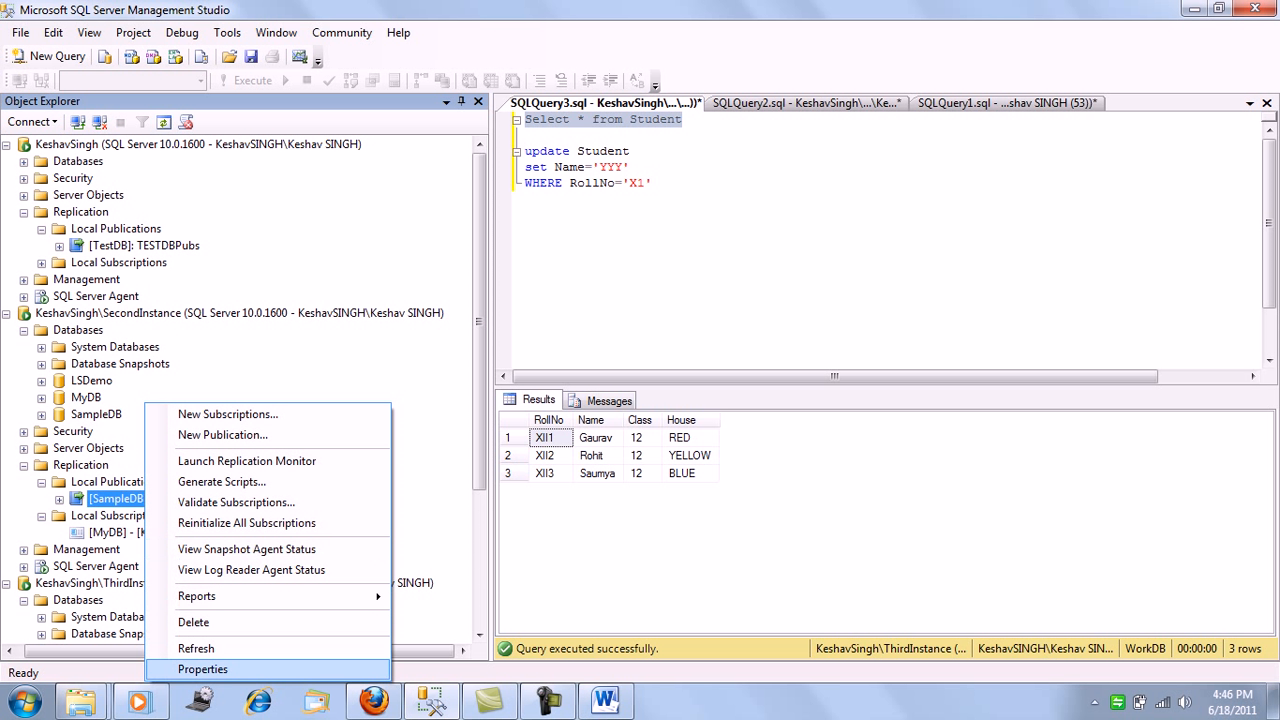
left_click(202, 669)
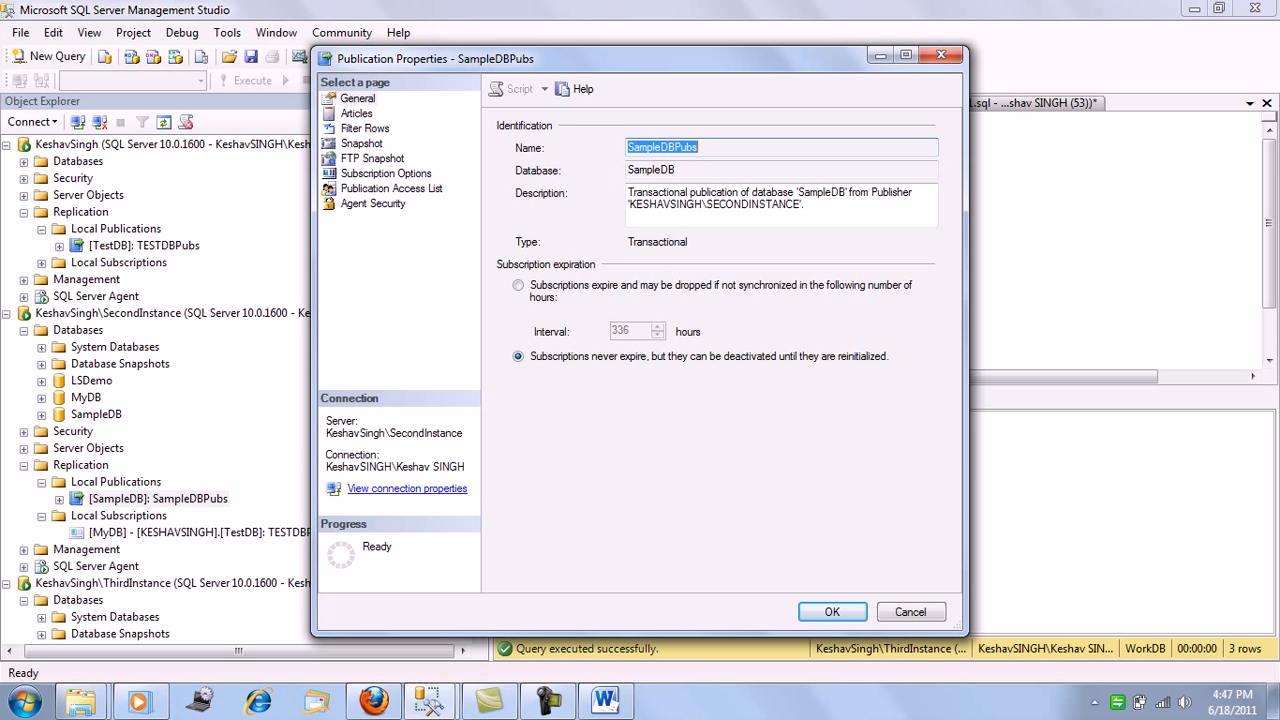
left_click(356, 114)
left_click(845, 160)
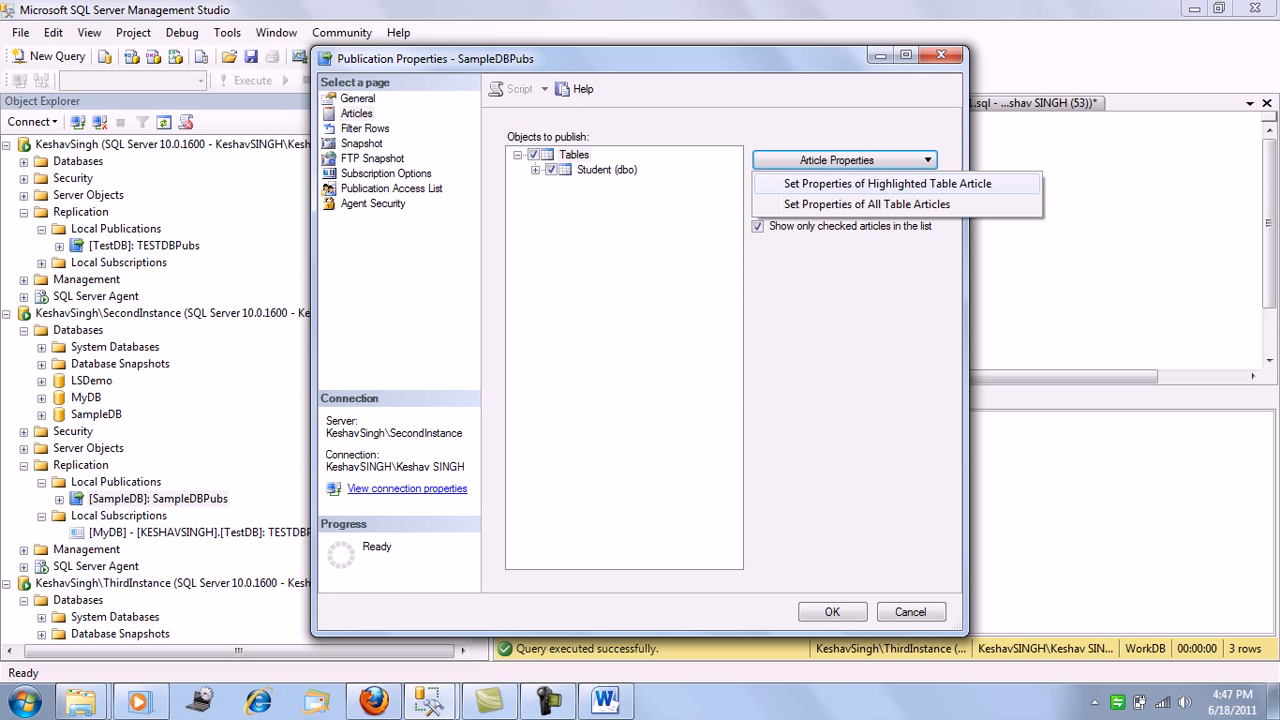
left_click(606, 169)
left_click(845, 160)
left_click(887, 183)
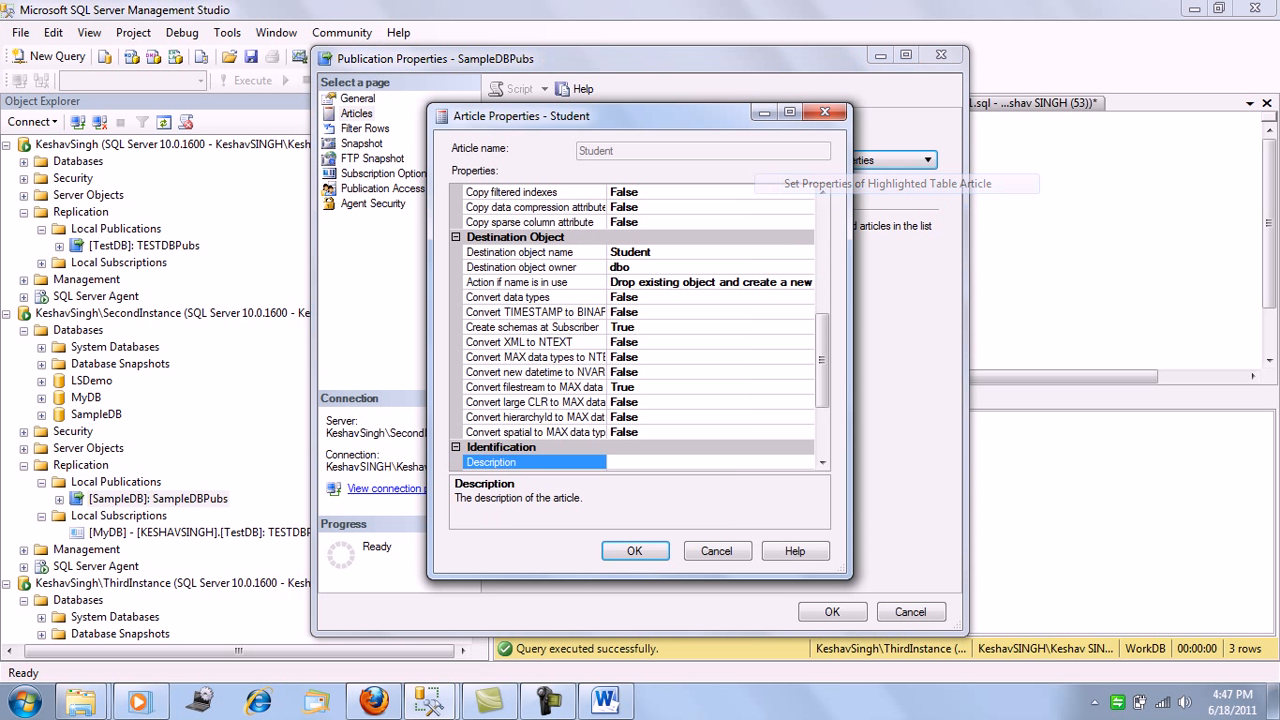
left_click(700, 282)
left_click(806, 283)
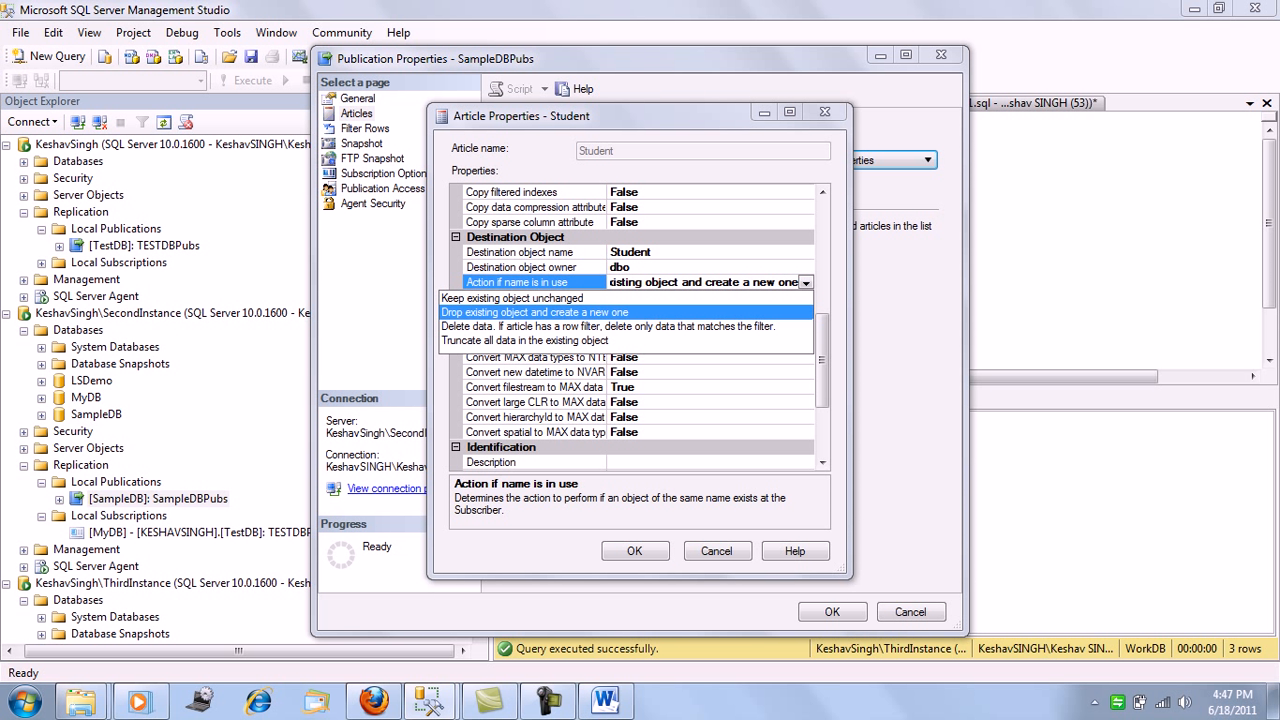
left_click(806, 283)
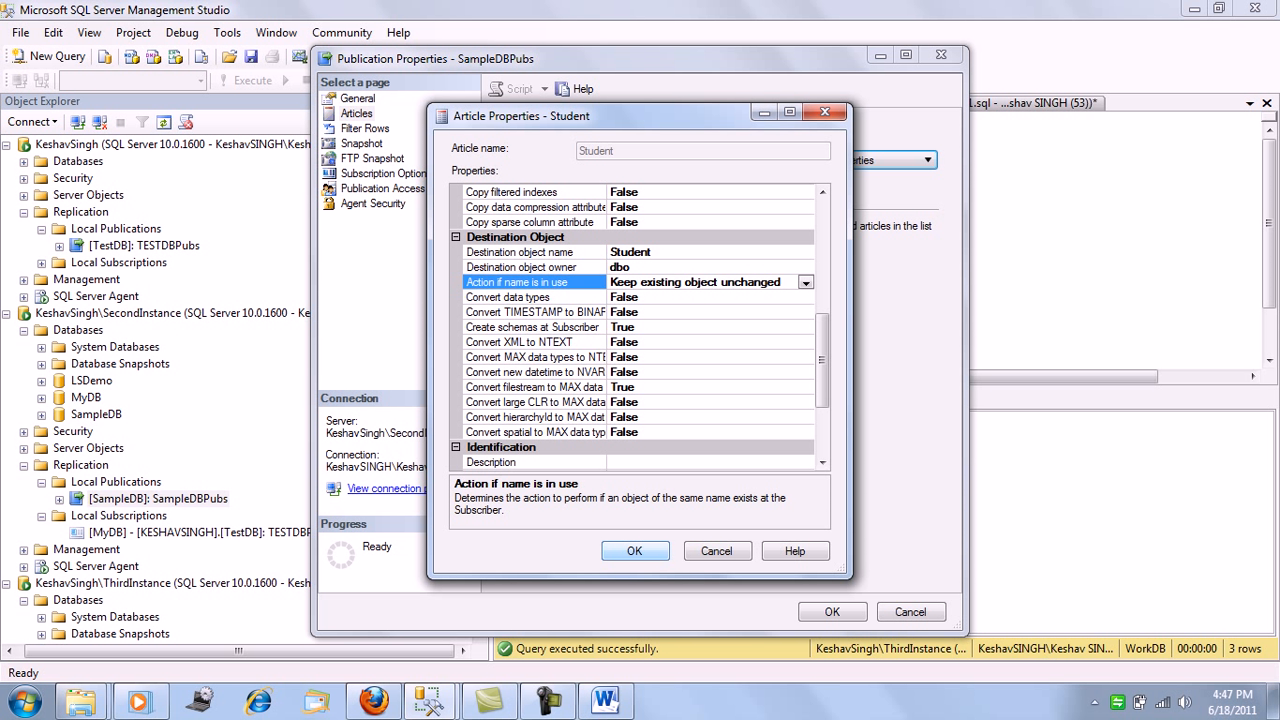
key("Return")
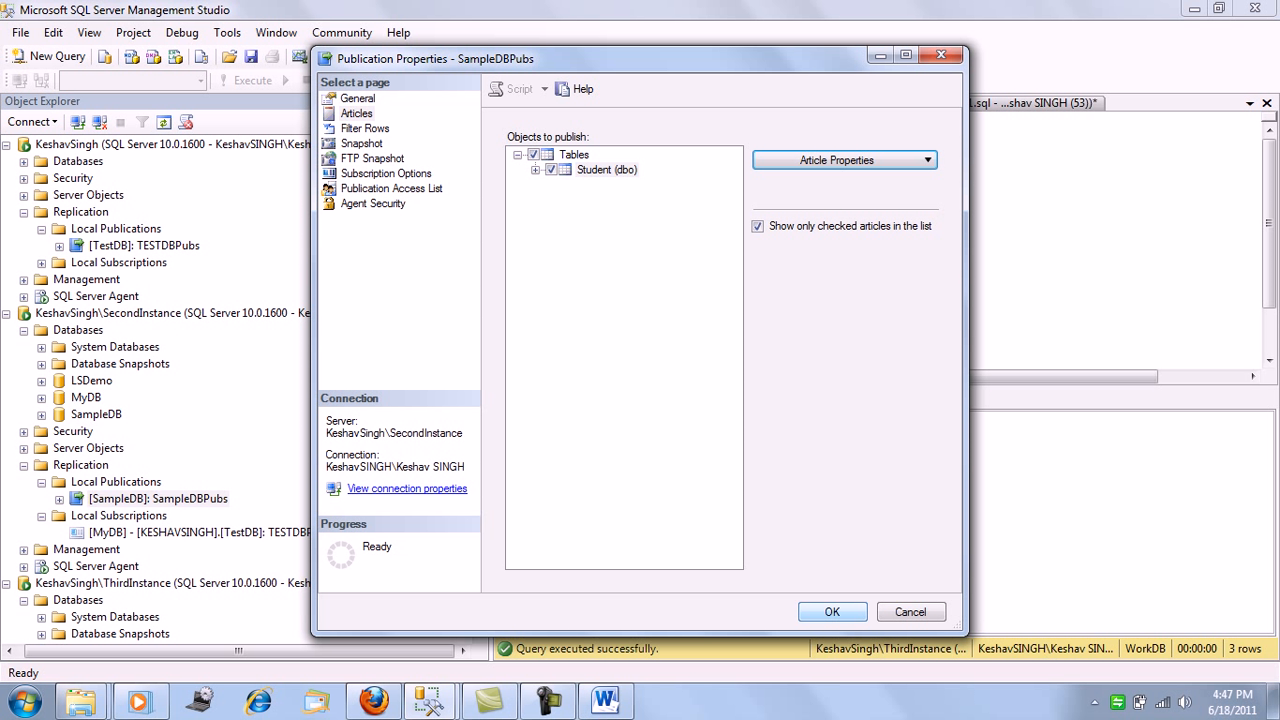
key("Return")
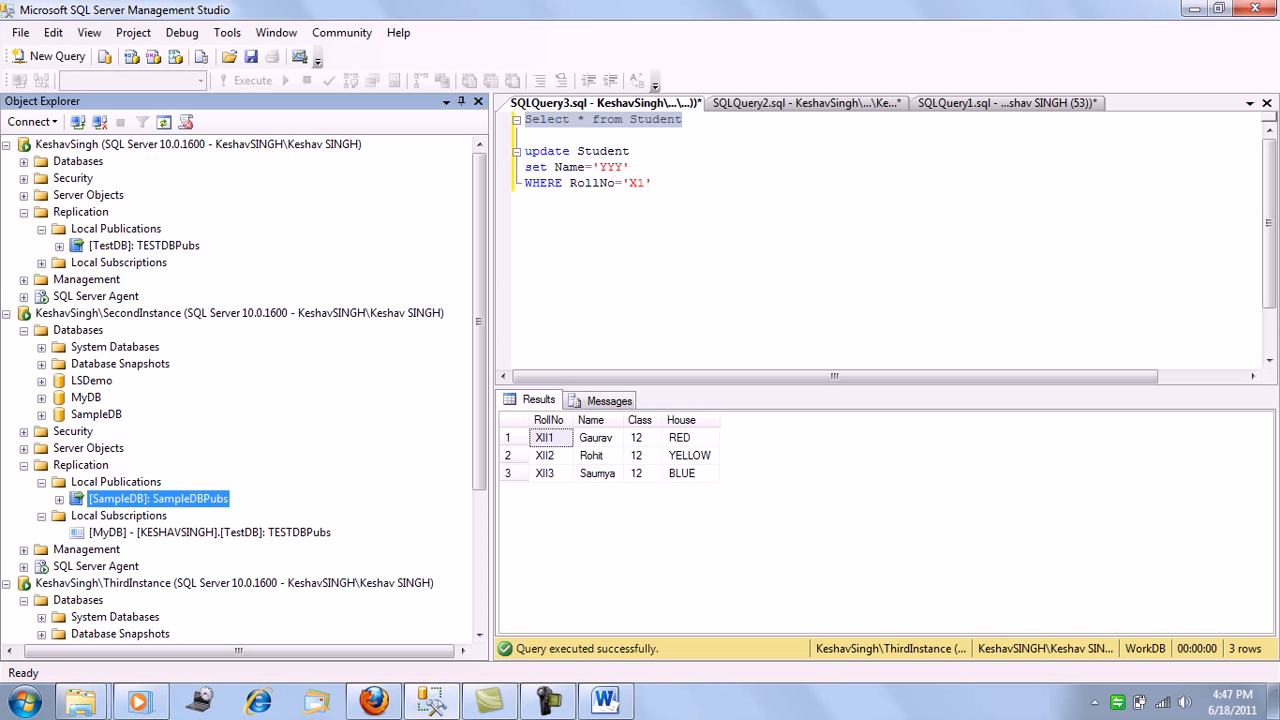
Rerun the Select * from Student statement against WorkDB after changing the article's properties
left_click(655, 184)
left_click_drag(684, 119, 522, 119)
key("F5")
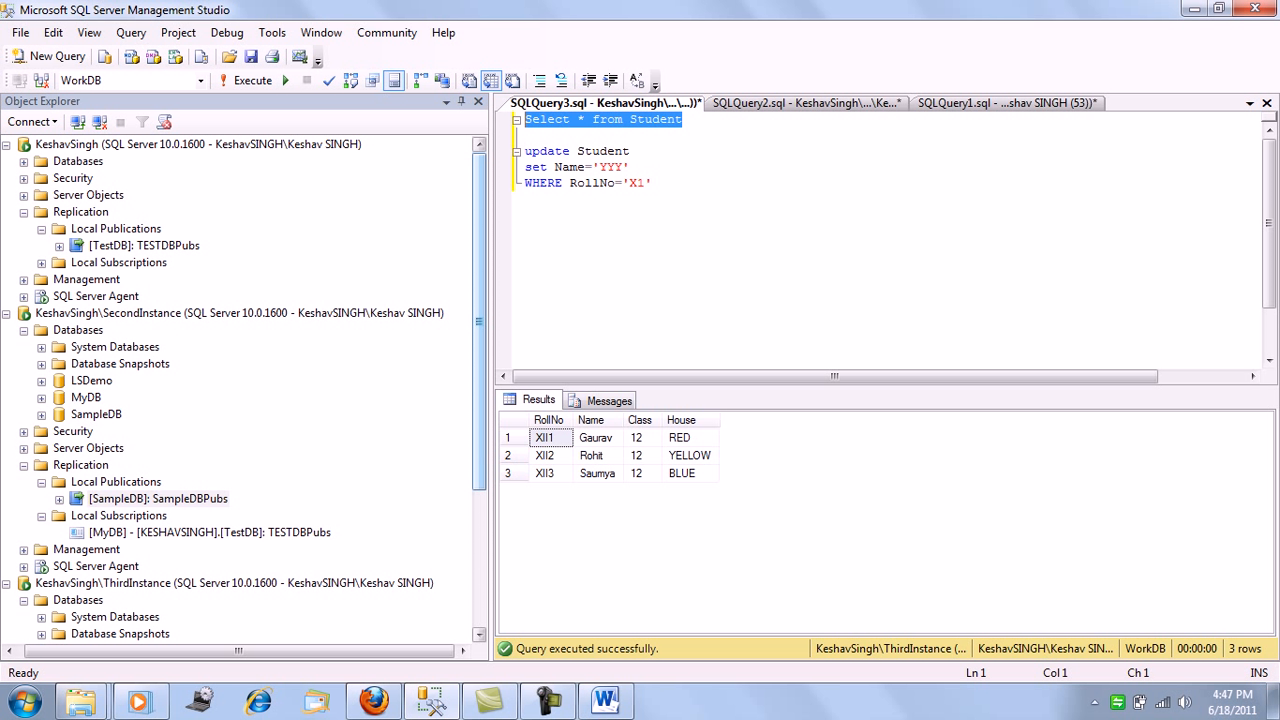
Reinitialize all subscriptions of the TESTDBPubs publication using a new snapshot generated immediately
right_click(137, 245)
key("Down")
key("Down")
key("Down")
key("Down")
key("Down")
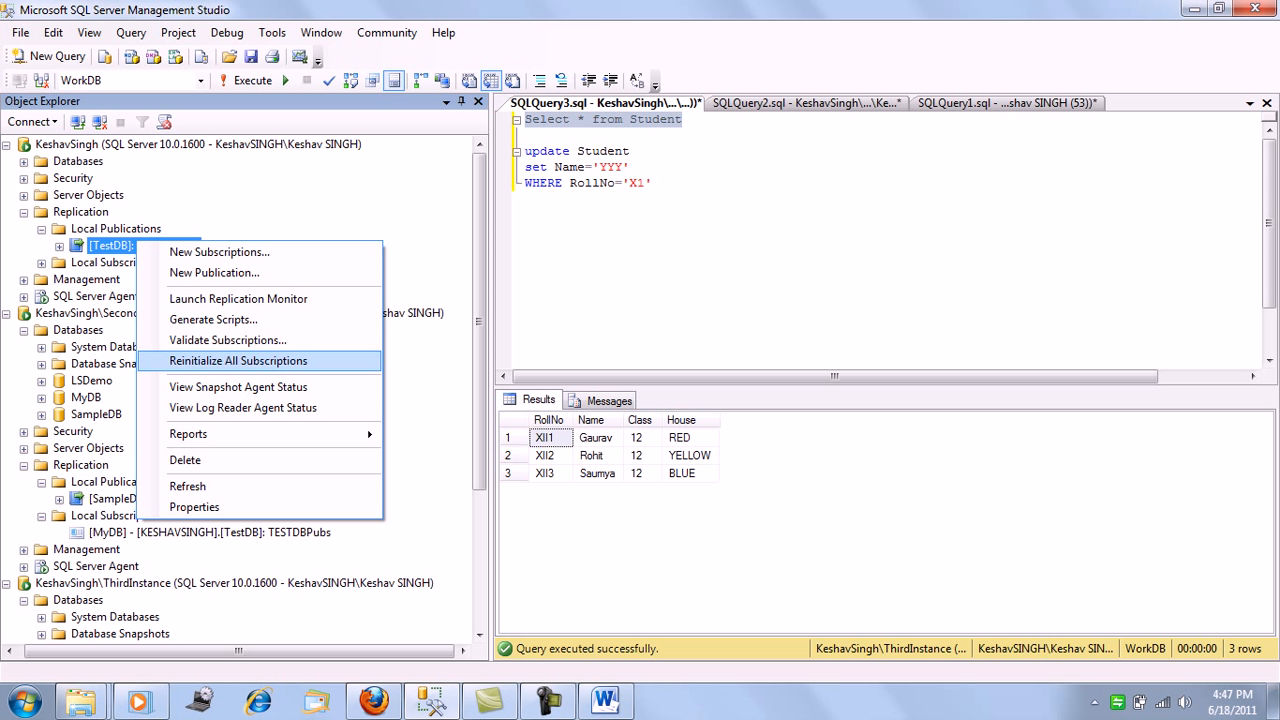
key("Return")
left_click(445, 357)
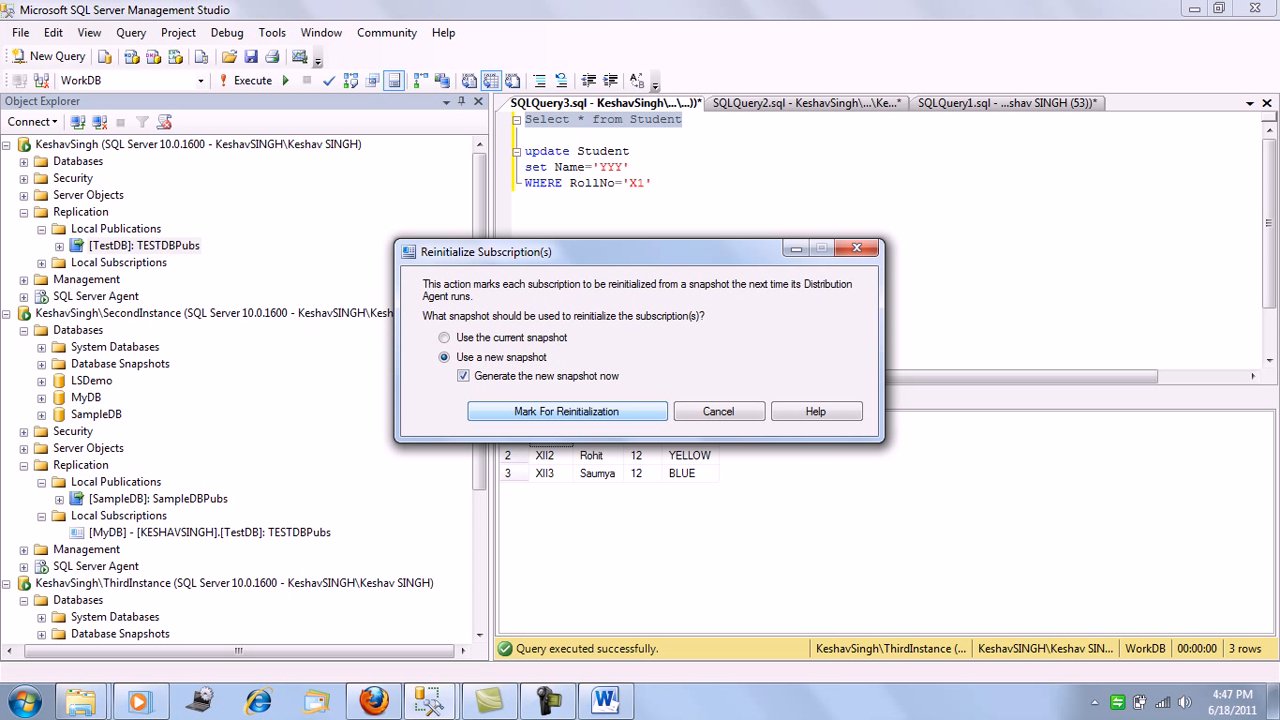
left_click(567, 411)
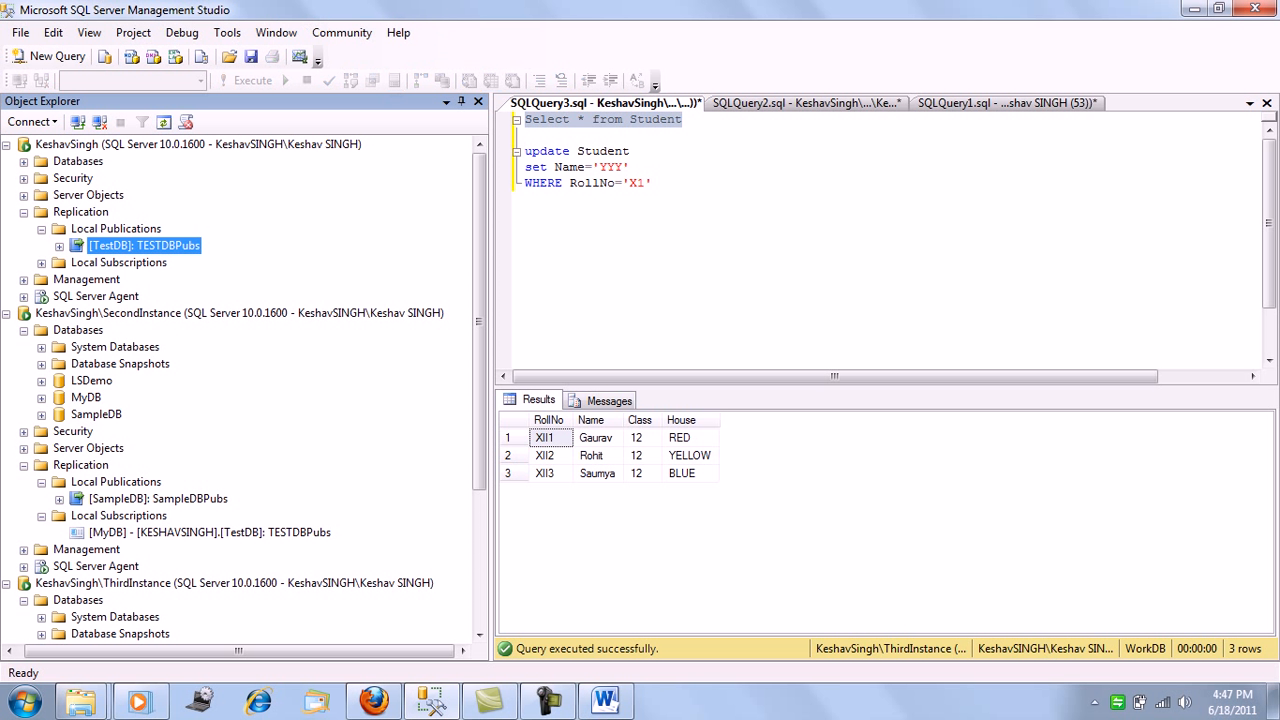
Query the Student table in WorkDB again and list the subscriptions under the TESTDBPubs publication
left_click(622, 183)
left_click_drag(688, 120, 524, 120)
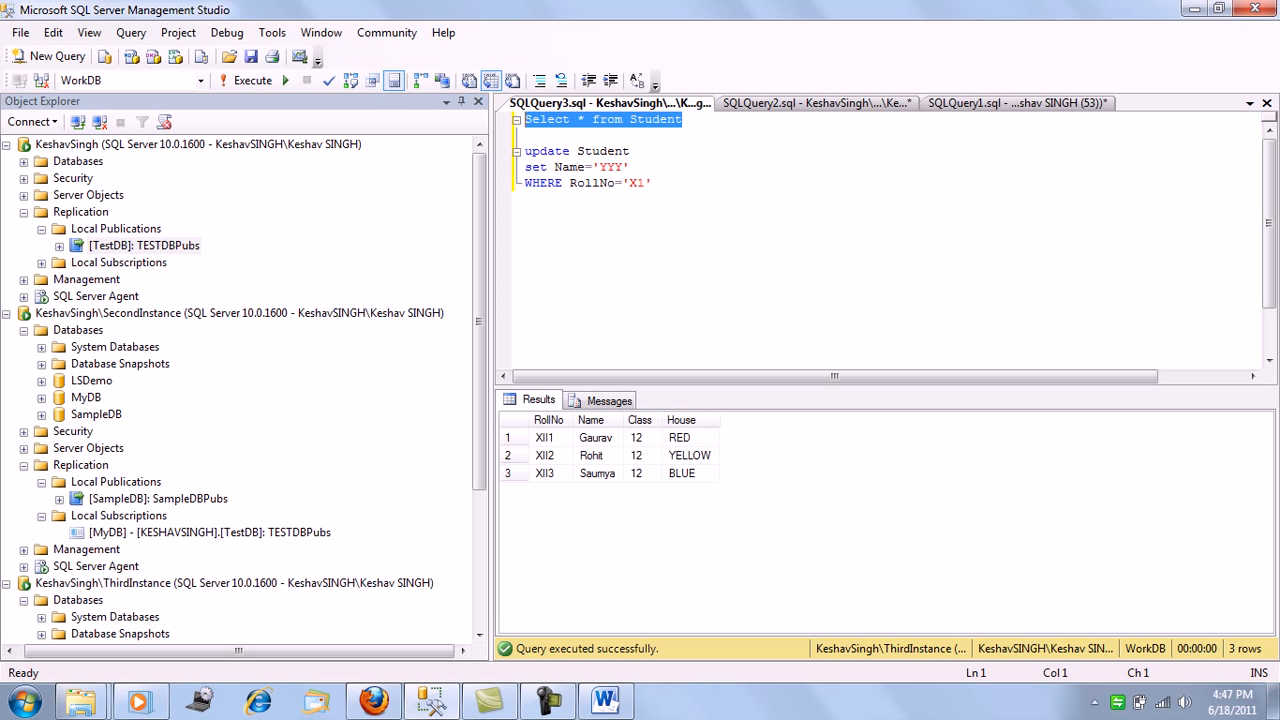
mouse_move(479, 321)
left_mouse_down()
mouse_move(479, 459)
mouse_move(479, 321)
left_mouse_up()
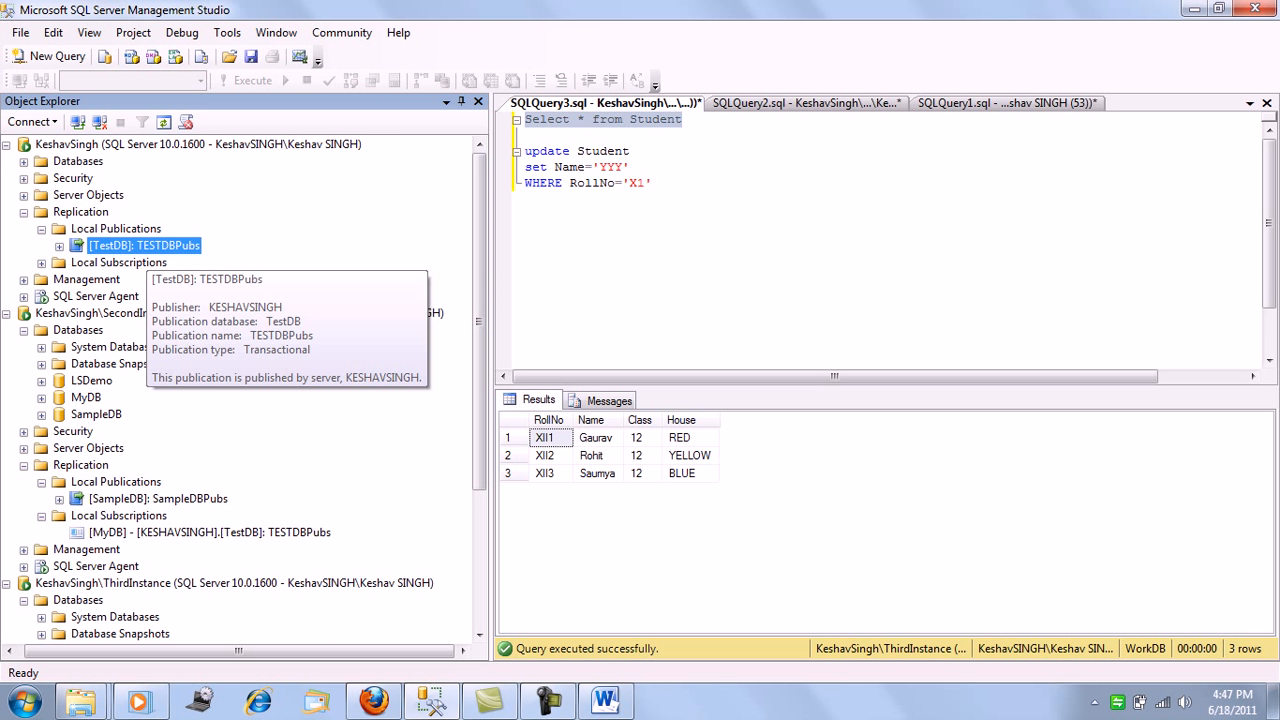
left_click(59, 245)
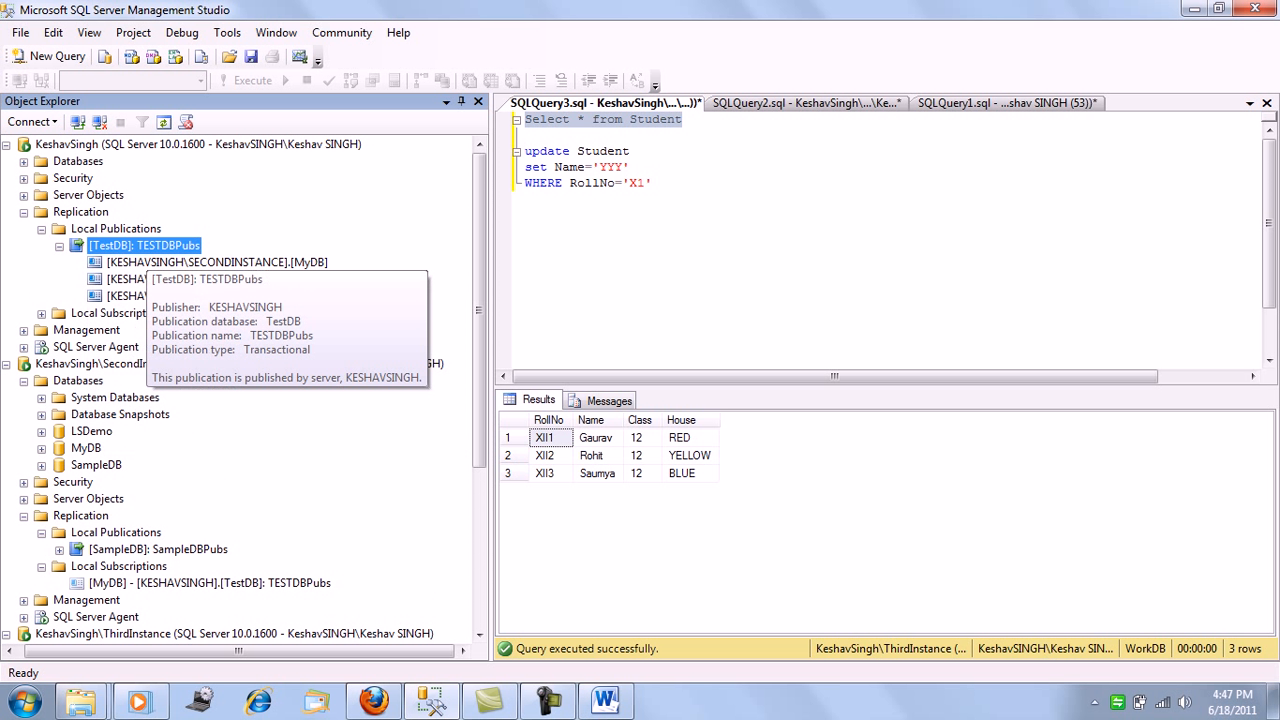
Repeat the Select * from Student statement against WorkDB to check the effect of the TESTDBPubs reinitialization
left_click(625, 183)
left_click_drag(683, 119, 523, 119)
key("F5")
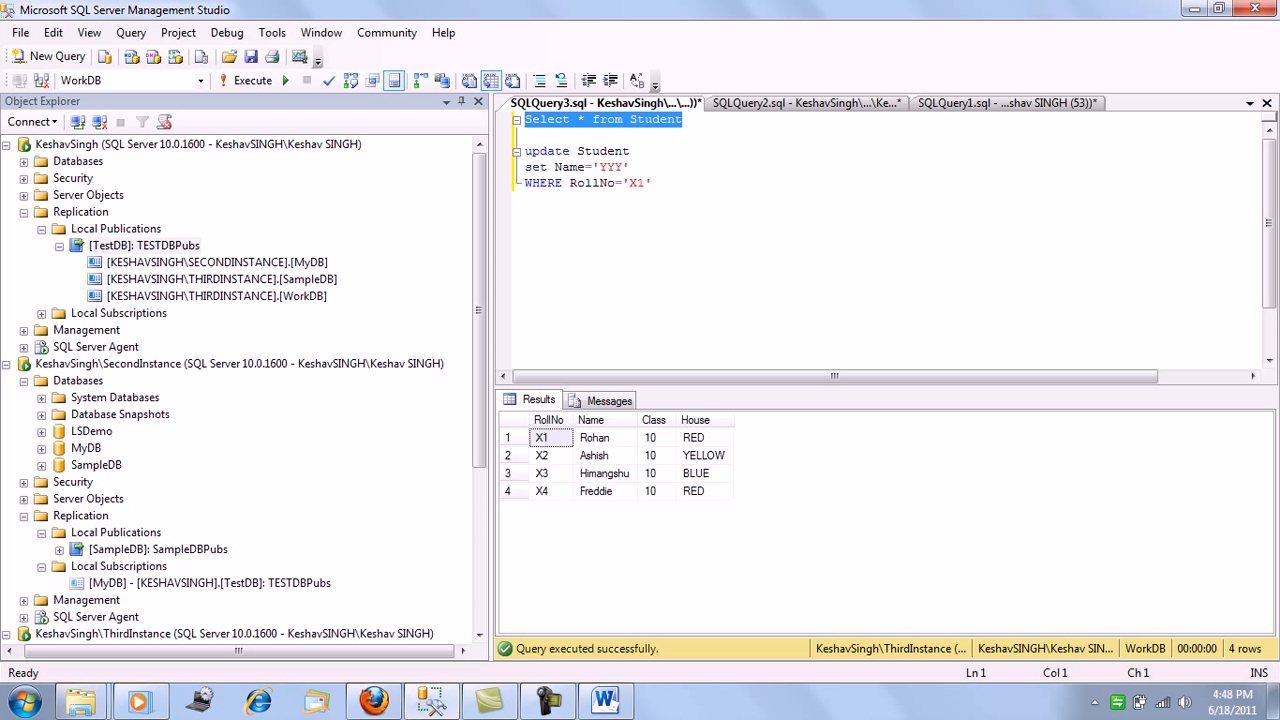
left_click(638, 151)
left_click_drag(684, 120, 525, 120)
key("F5")
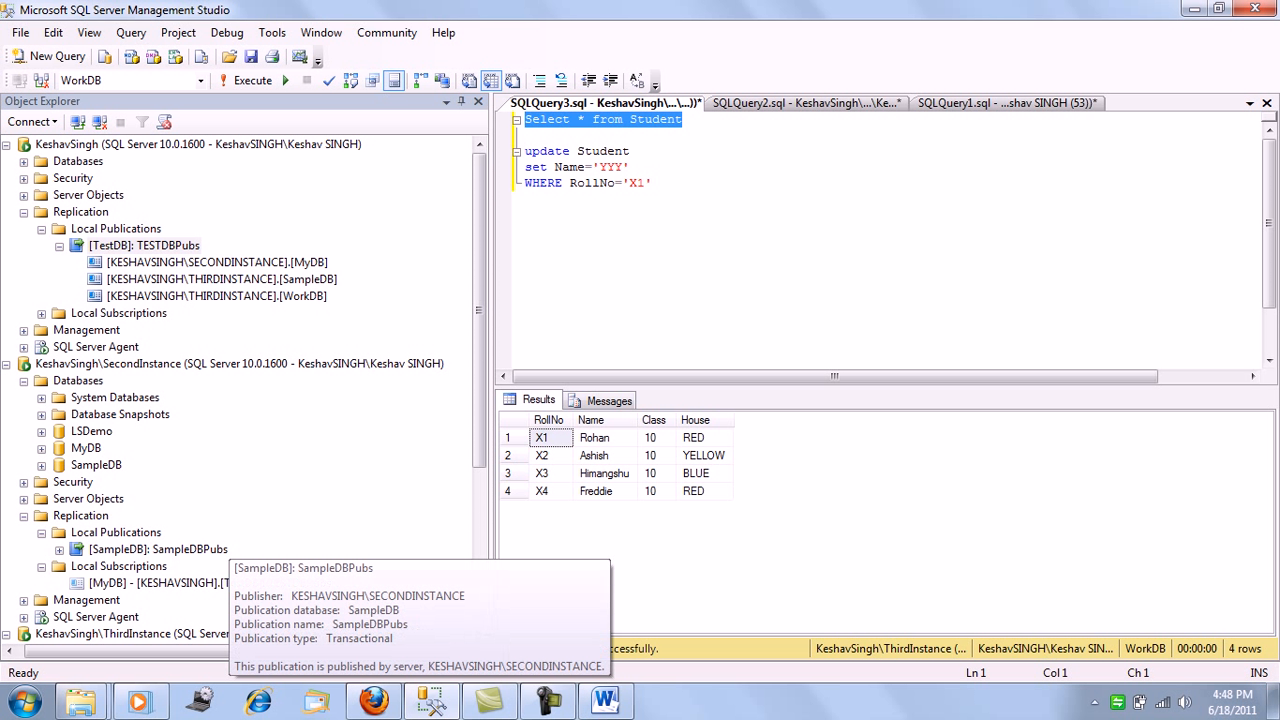
Reinitialize all subscriptions of the SampleDBPubs publication using a new snapshot generated immediately
right_click(172, 549)
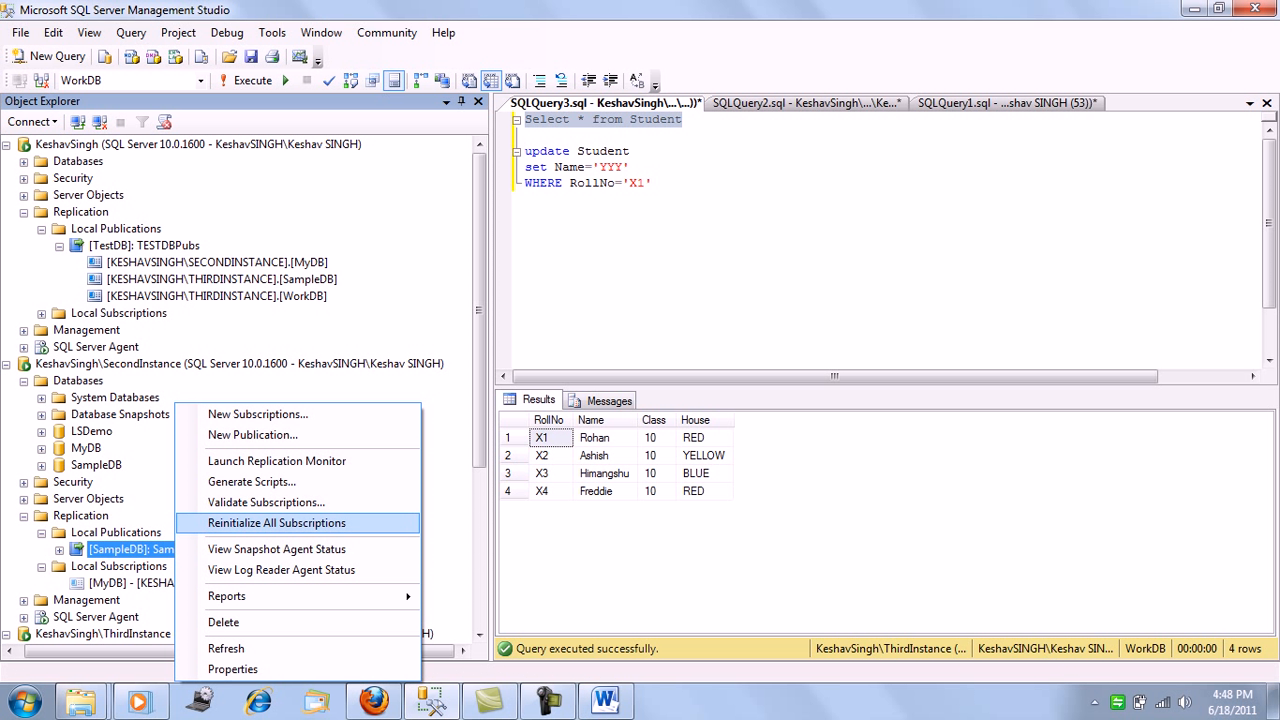
left_click(276, 523)
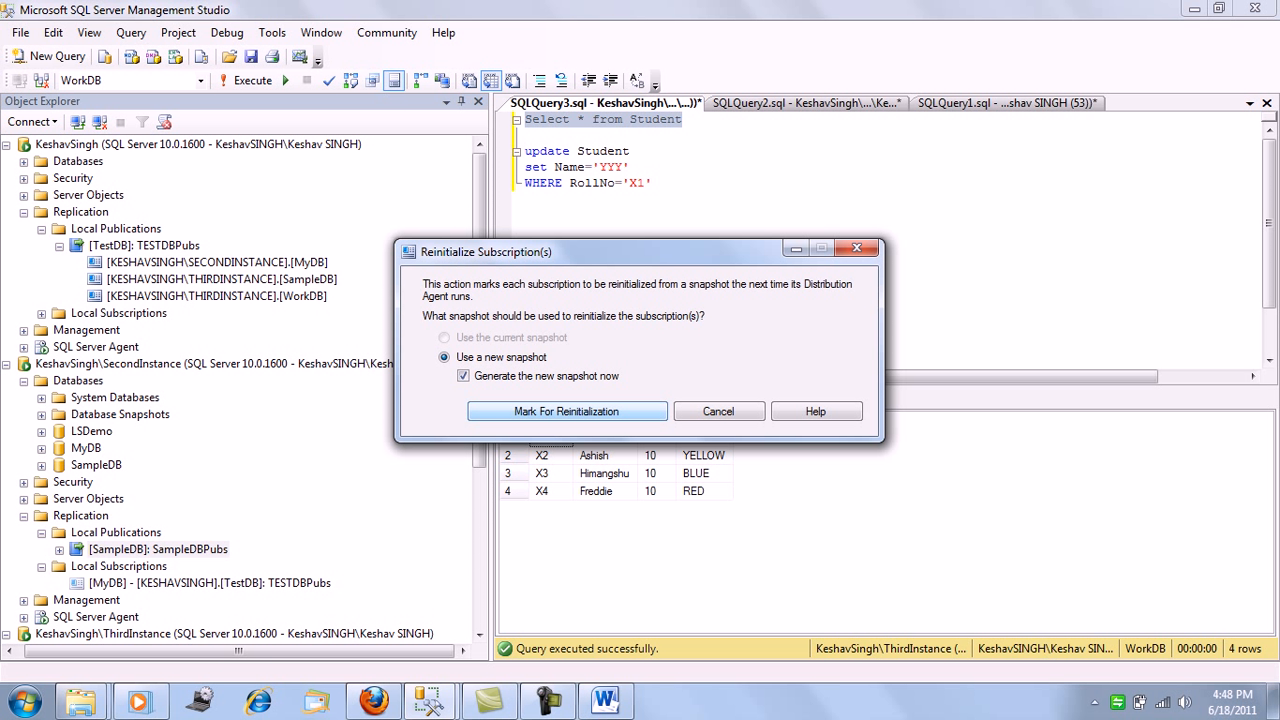
left_click(567, 411)
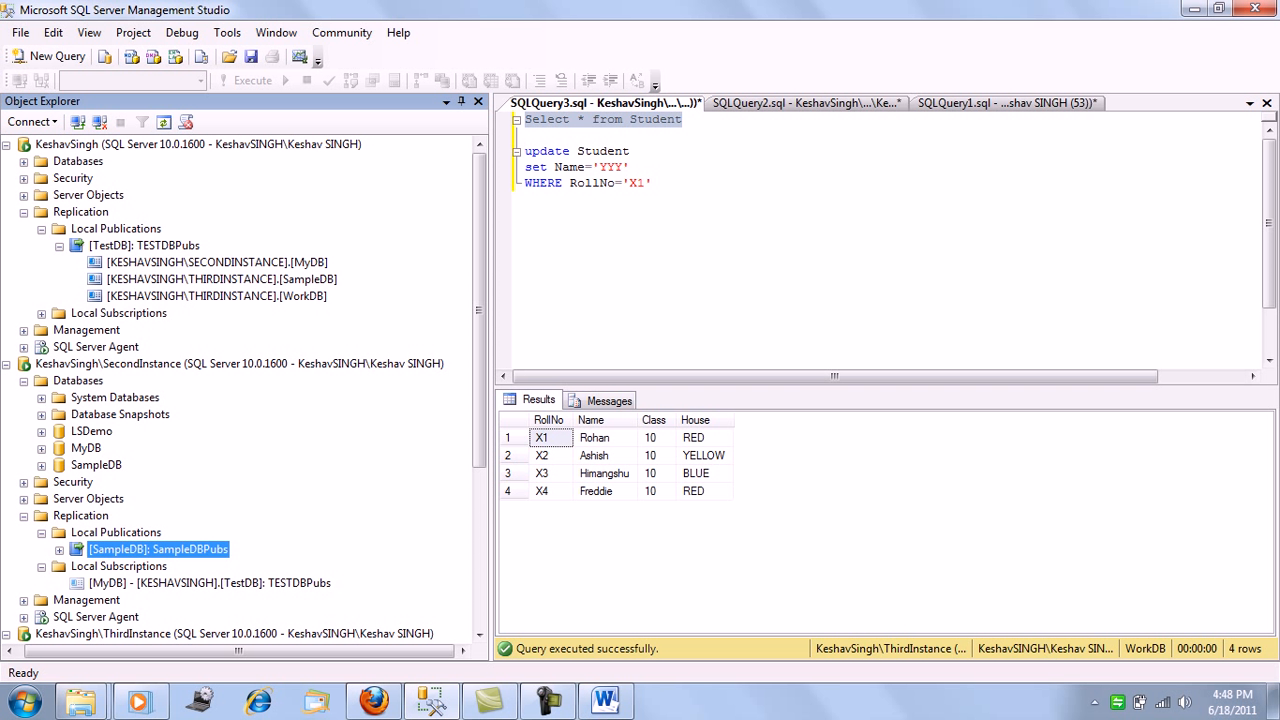
Rerun the Select * from Student statement against WorkDB several times to check the effect of the SampleDBPubs reinitialization
left_click_drag(686, 121, 525, 121)
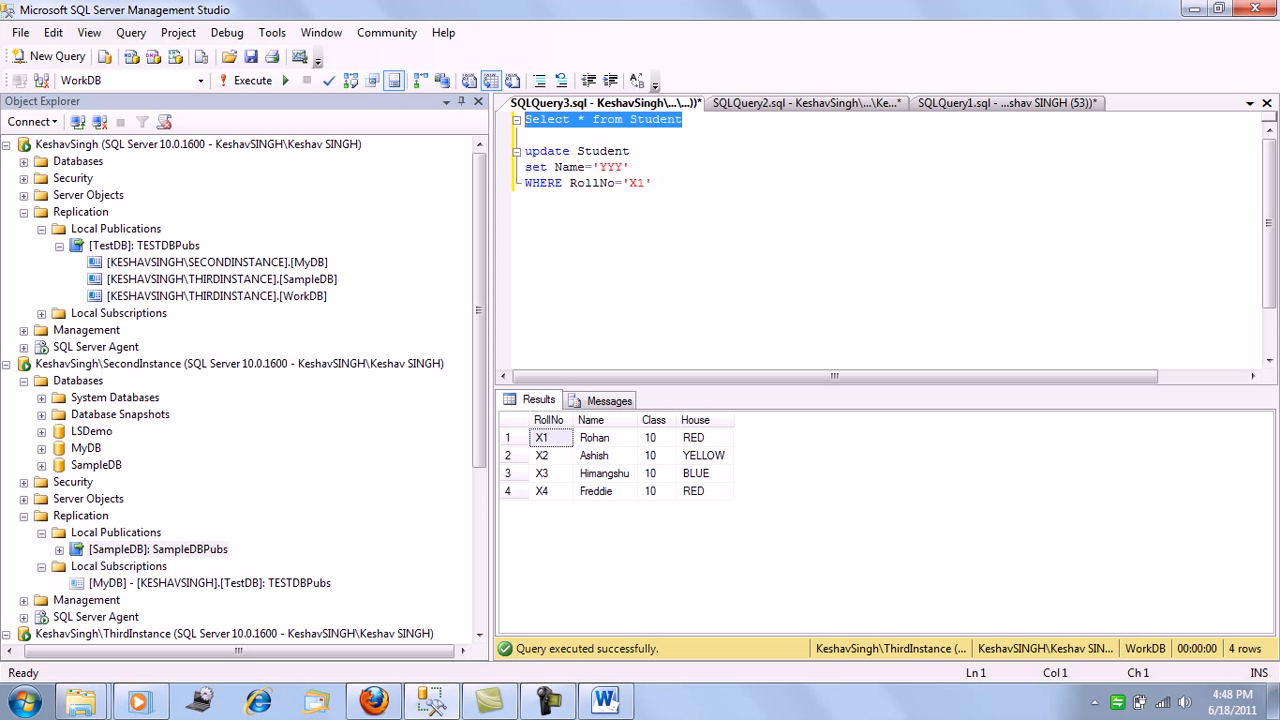
key("F5")
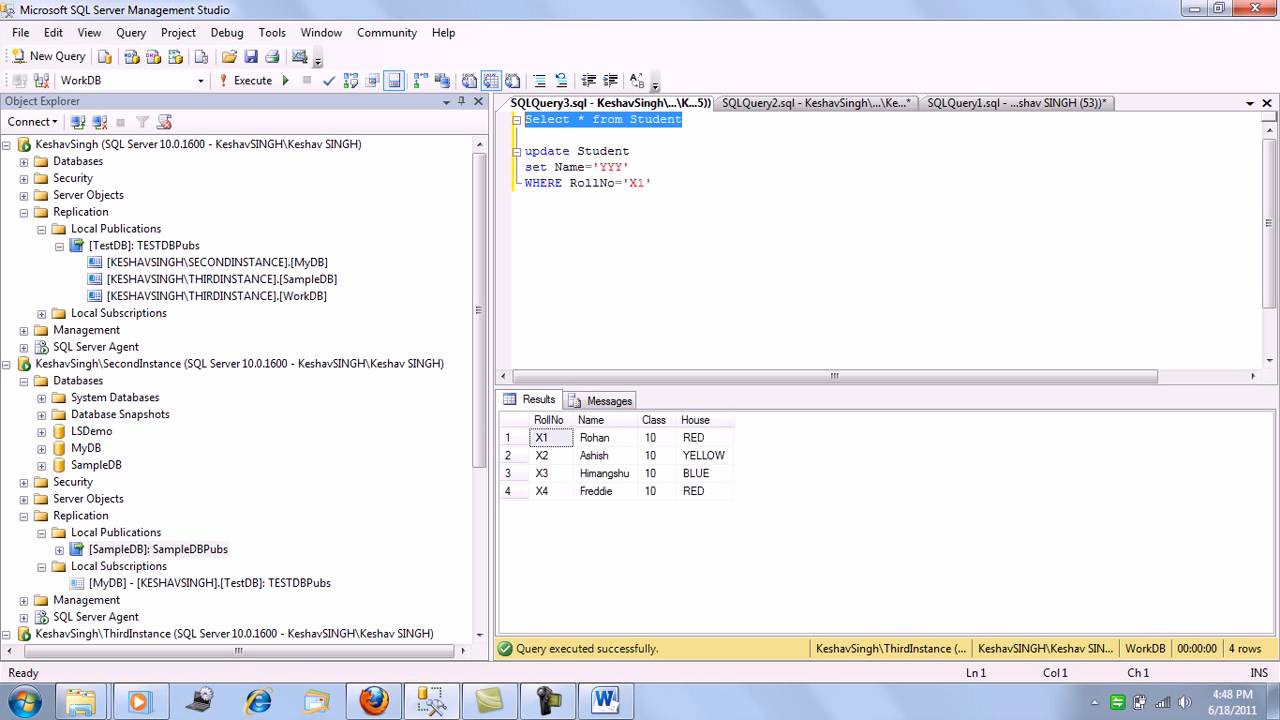
key("F5")
key("F5")
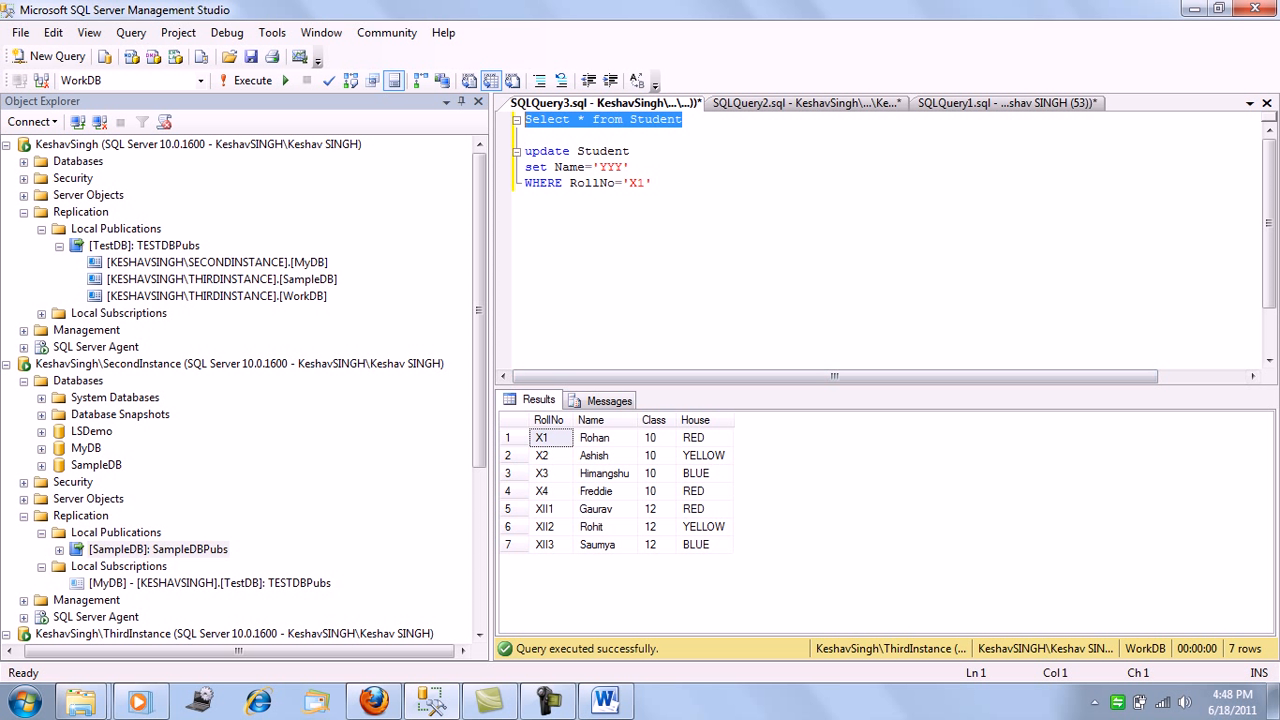
mouse_move(479, 310)
left_mouse_down()
mouse_move(479, 470)
mouse_move(479, 310)
left_mouse_up()
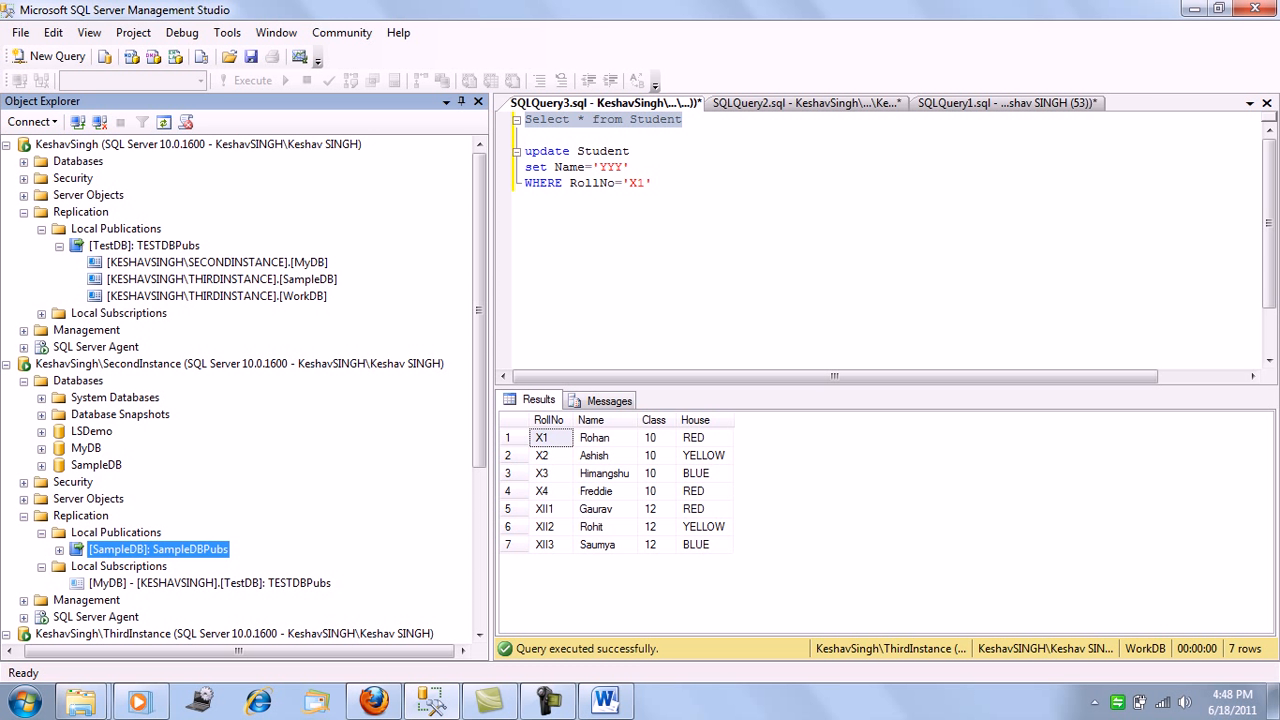
In the TestDB query, change the roll number in the single-row Student INSERT statement to X5
left_click(806, 103)
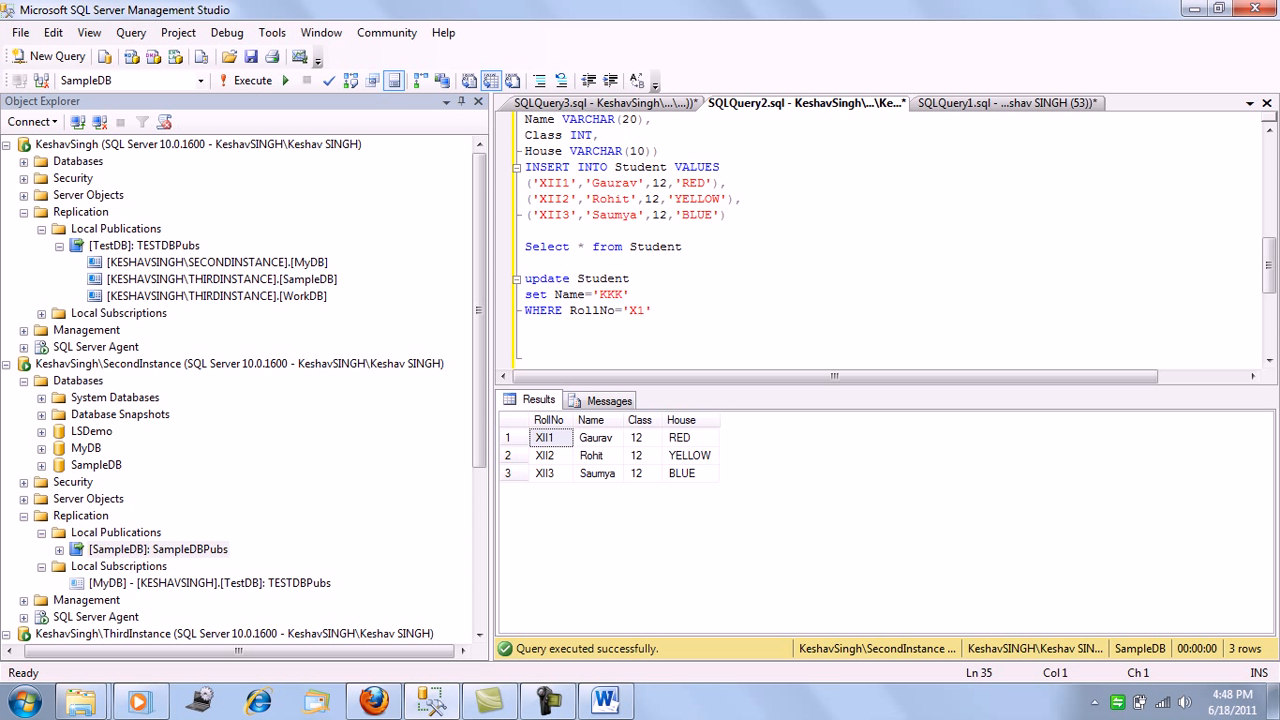
left_click(1006, 103)
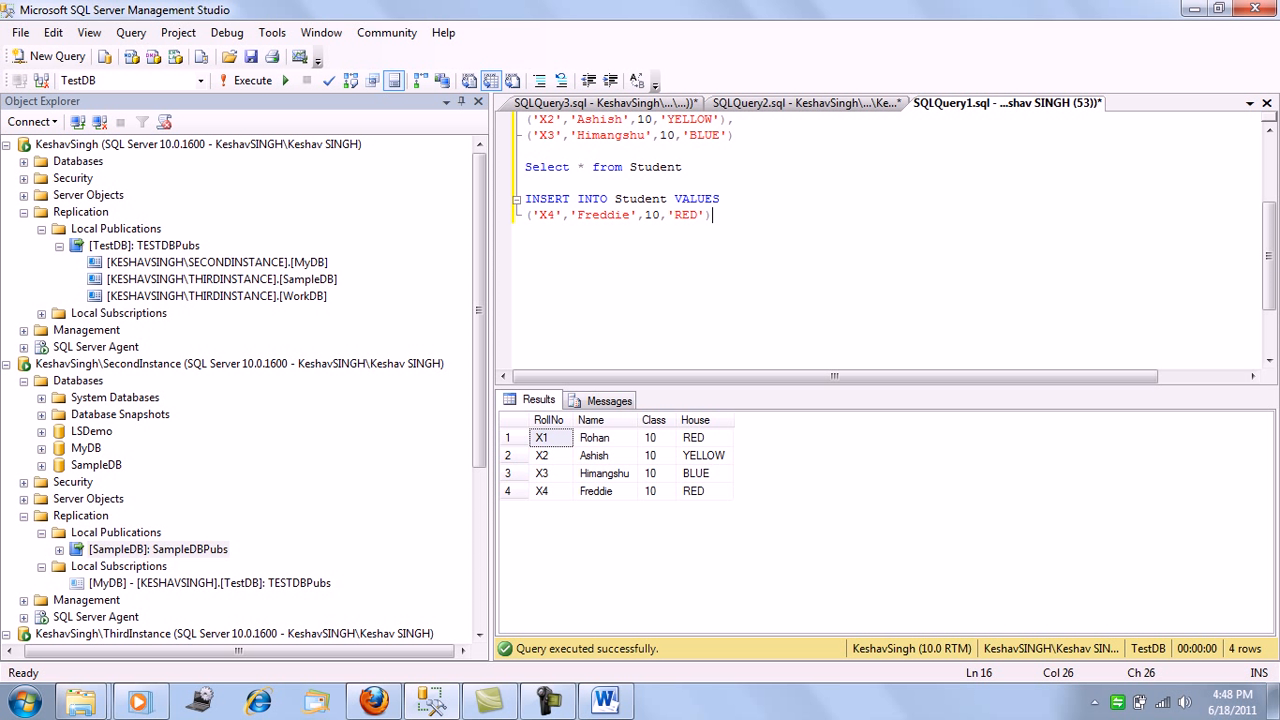
double_click(603, 215)
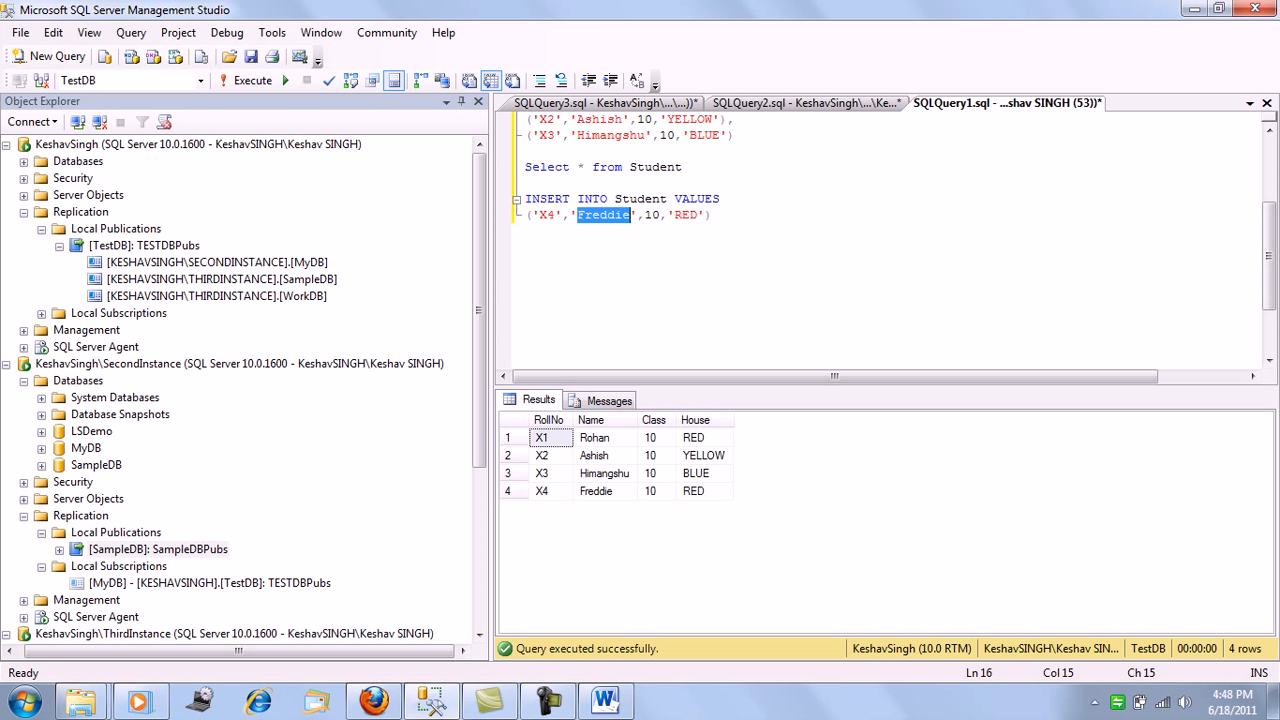
key("Left")
key("Left")
key("Left")
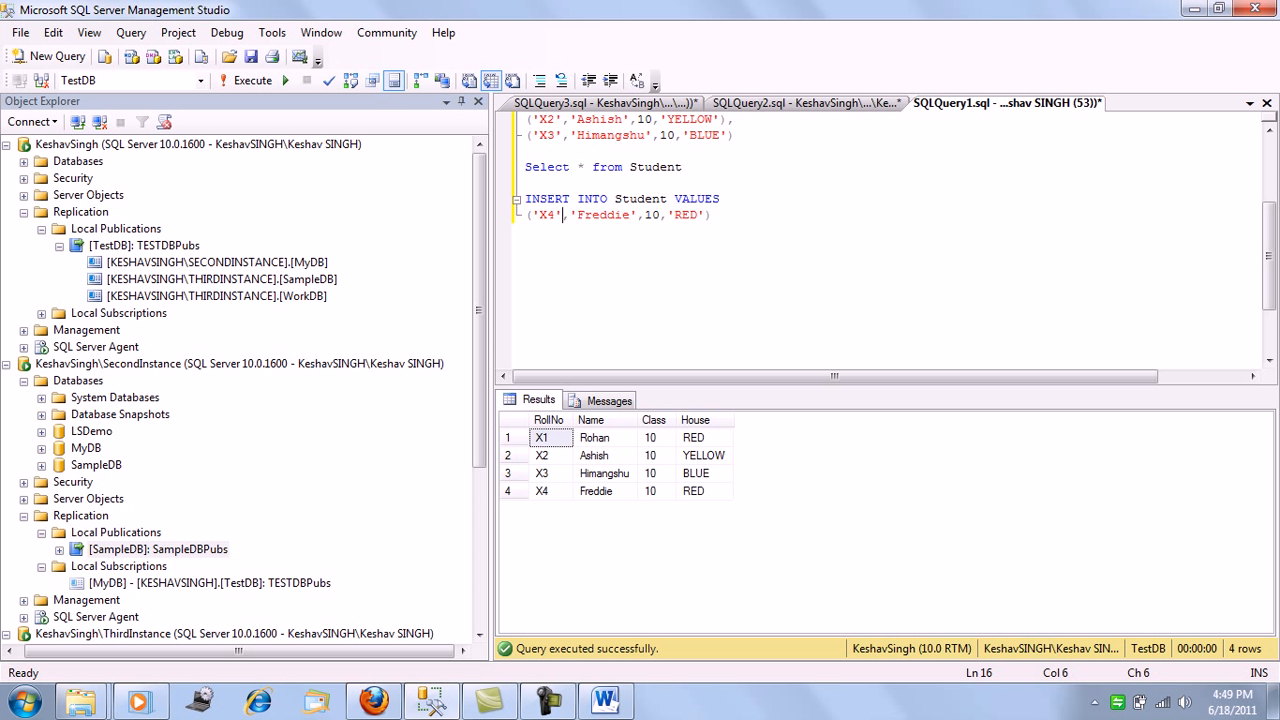
key("BackSpace")
type("5")
Replace the student's name in the X5 row of the INSERT statement with a new first name
key("Right")
key("Right")
key("Right")
key("Right")
key("Right")
key("Right")
key("Right")
key("Right")
key("Right")
key("BackSpace")
key("BackSpace")
key("BackSpace")
key("BackSpace")
key("BackSpace")
key("BackSpace")
key("BackSpace")
type("Jo")
type("cob")
key("BackSpace")
key("BackSpace")
key("BackSpace")
key("BackSpace")
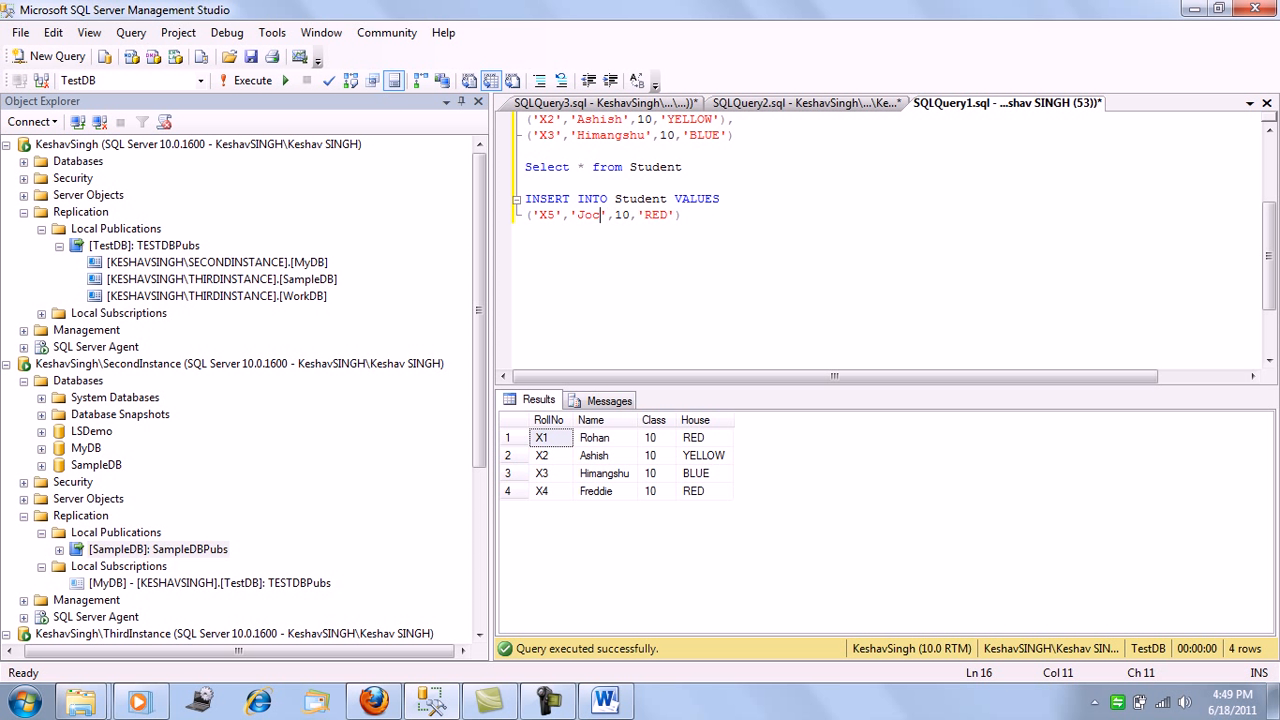
type("acob")
key("Right")
key("Right")
key("Right")
key("Right")
key("Right")
key("Right")
key("Right")
key("Right")
key("Right")
key("Right")
key("Right")
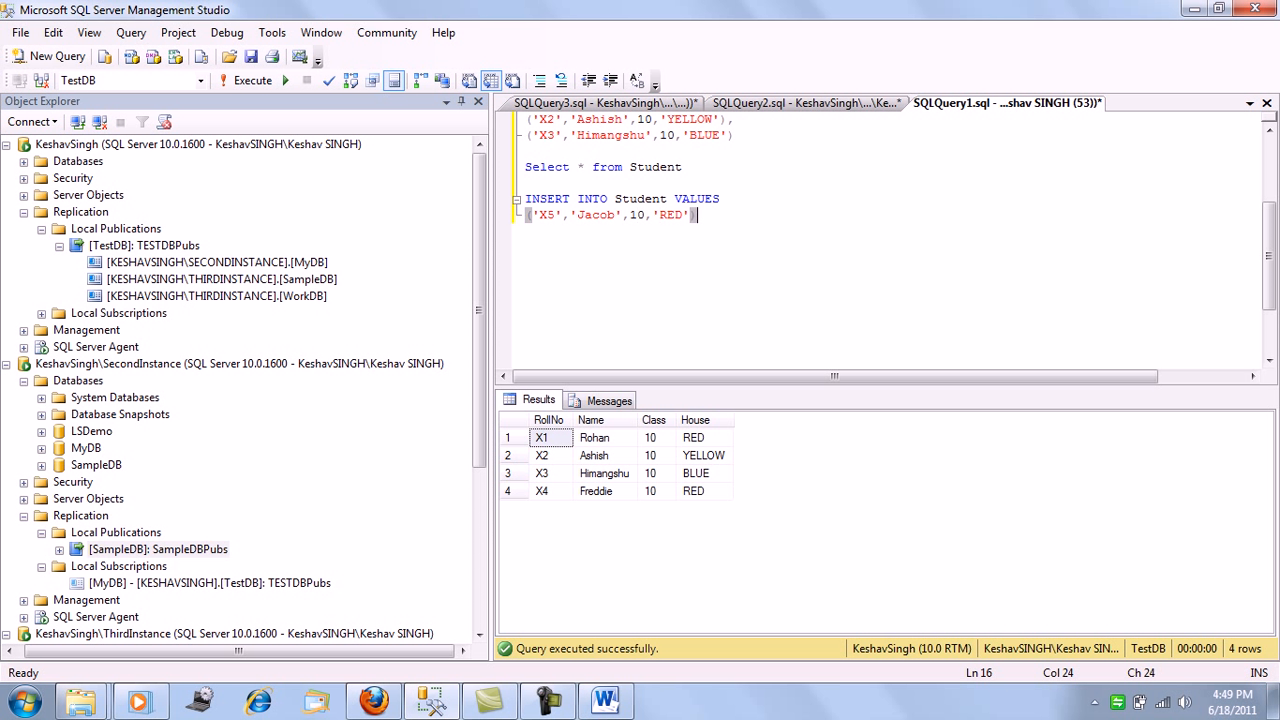
Set the house value in the X5 row of the INSERT statement to GREEN
key("Left")
key("Left")
key("BackSpace")
key("BackSpace")
key("BackSpace")
type("Gr")
key("BackSpace")
type("REEN")
Run only the two-line INSERT statement for student X5 against TestDB
key("End")
key("shift+Home")
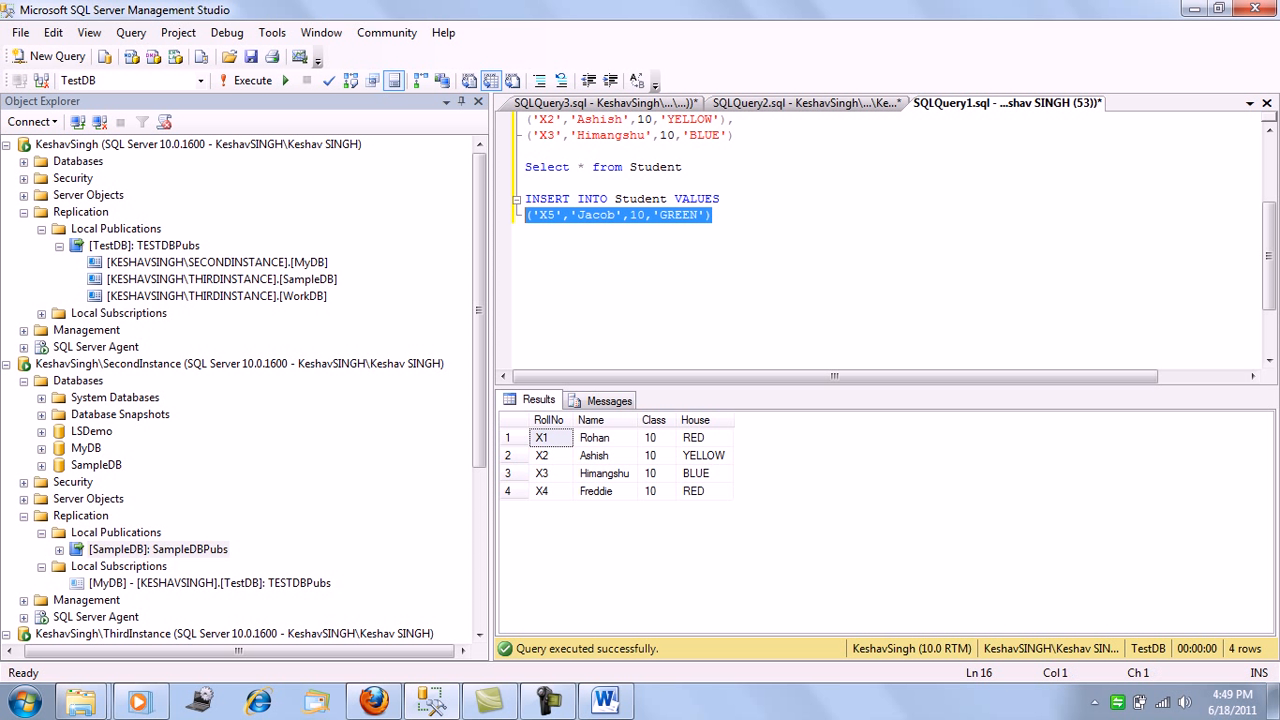
key("shift+Up")
key("F5")
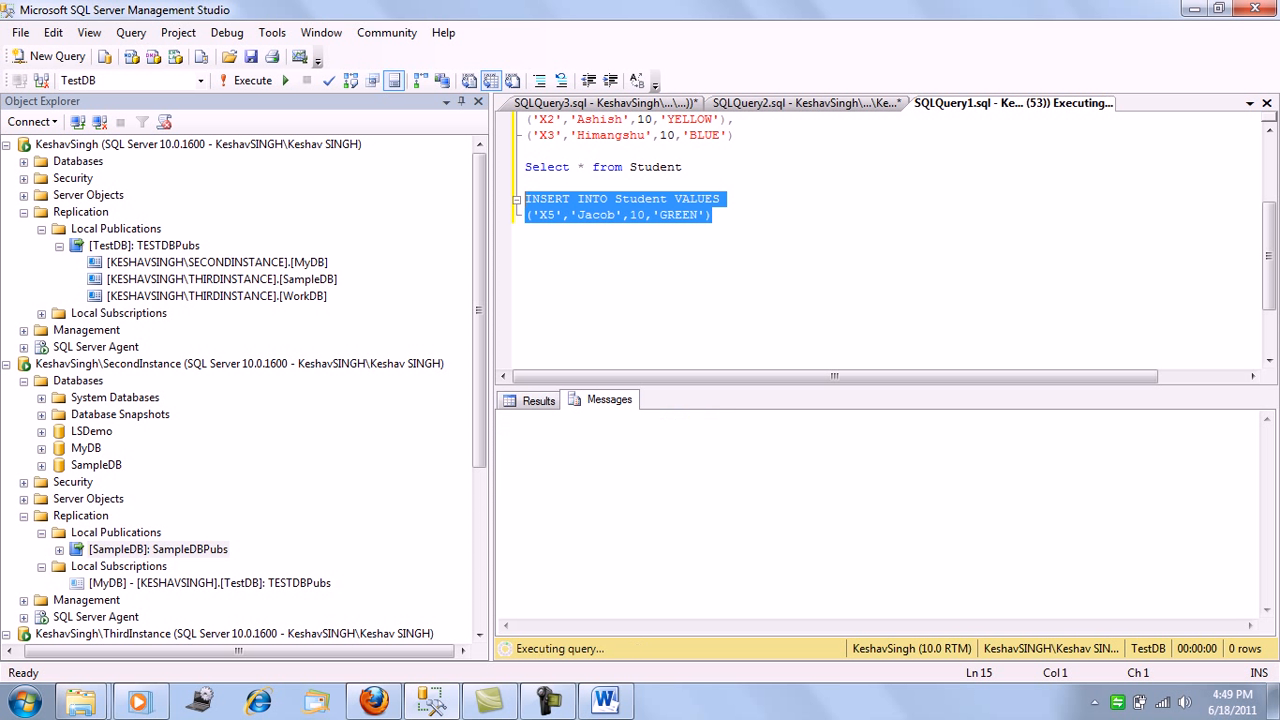
Run only Select * from Student against TestDB to check the inserted X5 row
scroll(880, 240, "up", 3)
left_click_drag(688, 311, 526, 311)
key("F5")
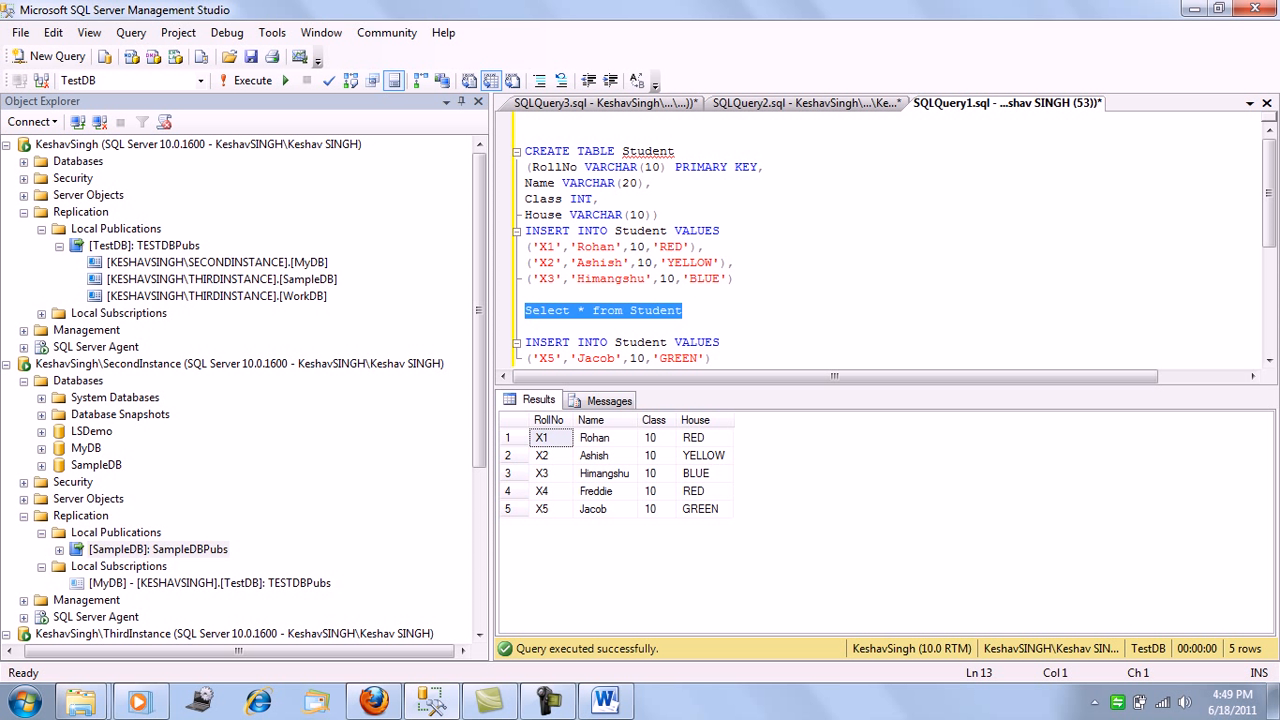
Run Select * from Student against WorkDB and highlight the X5 row's name, class and house values
left_click(620, 104)
left_click(700, 190)
left_click_drag(684, 120, 524, 120)
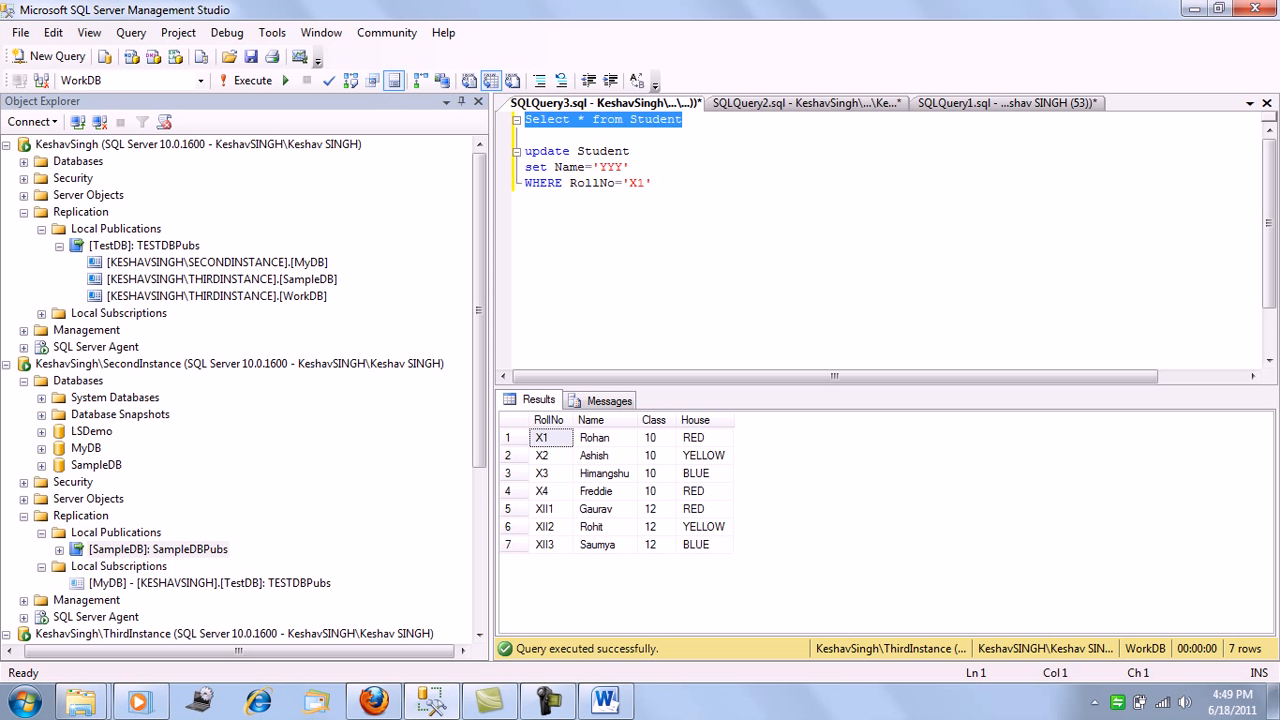
key("F5")
left_click_drag(606, 511, 702, 511)
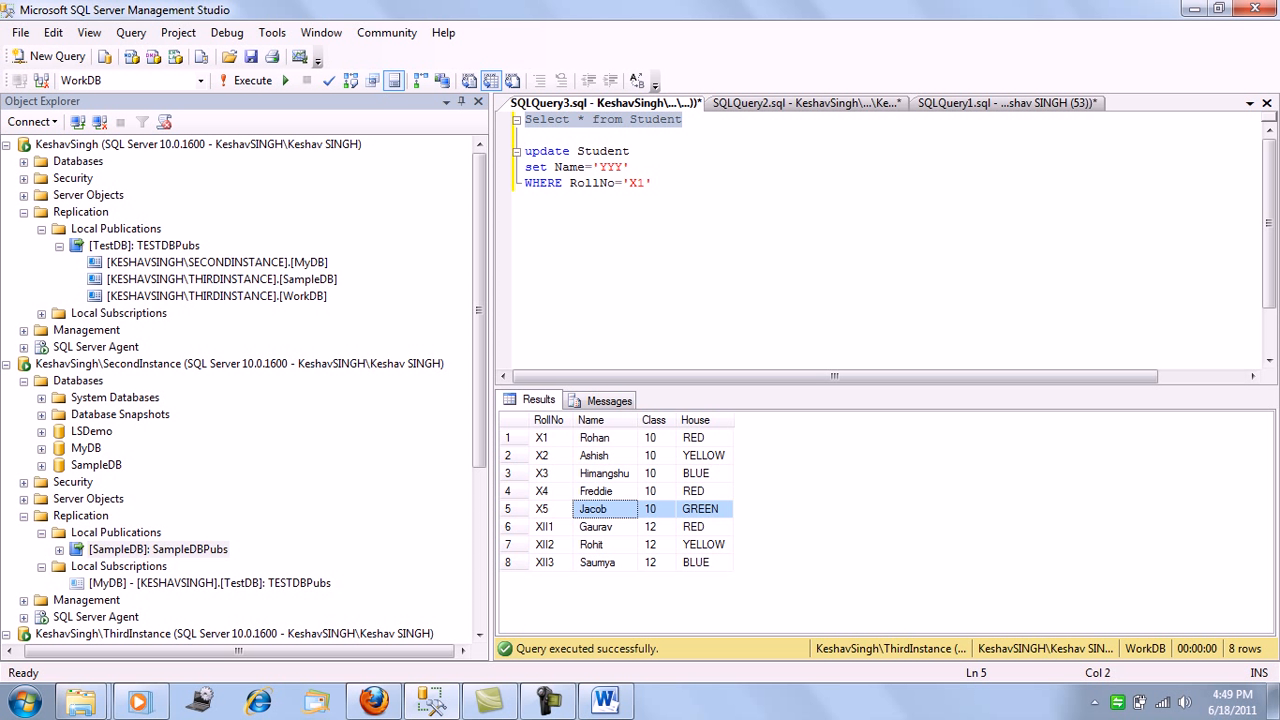
In the SampleDB query, replace the student's name in the XII1 row of the INSERT statement with a new first name
left_click(806, 103)
left_click(632, 295)
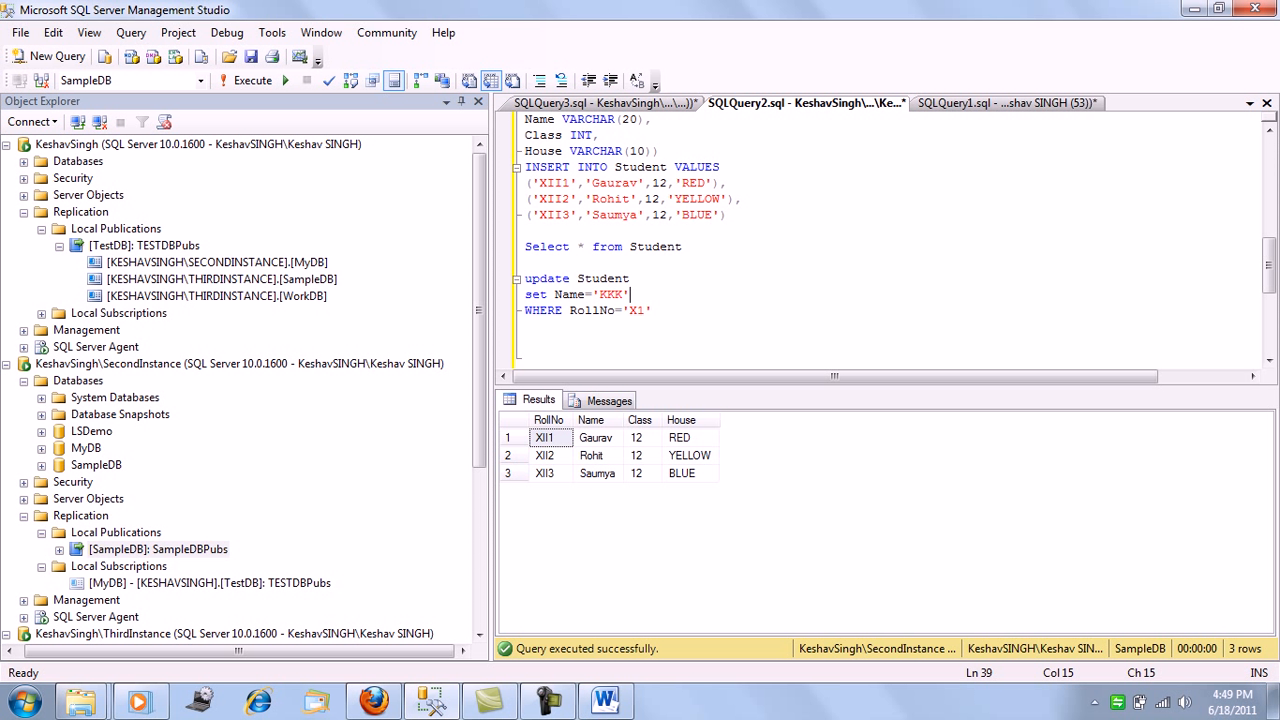
left_click(615, 183)
double_click(615, 183)
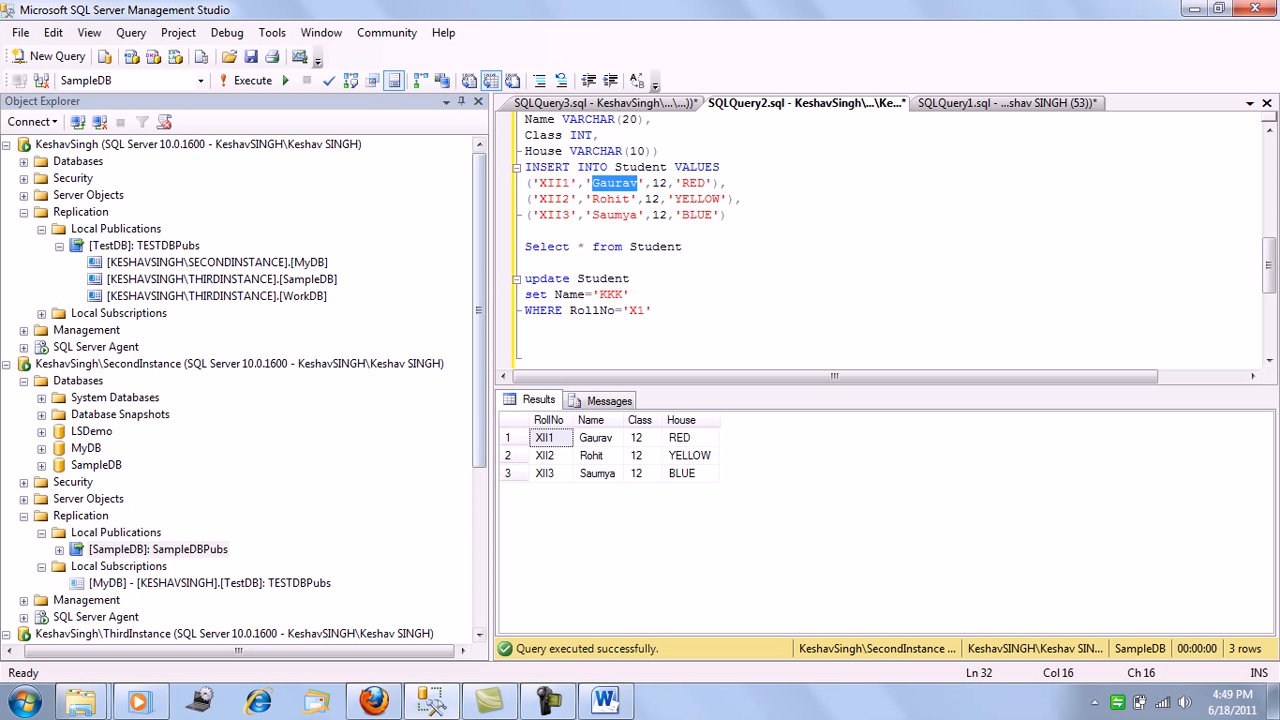
type("Mart")
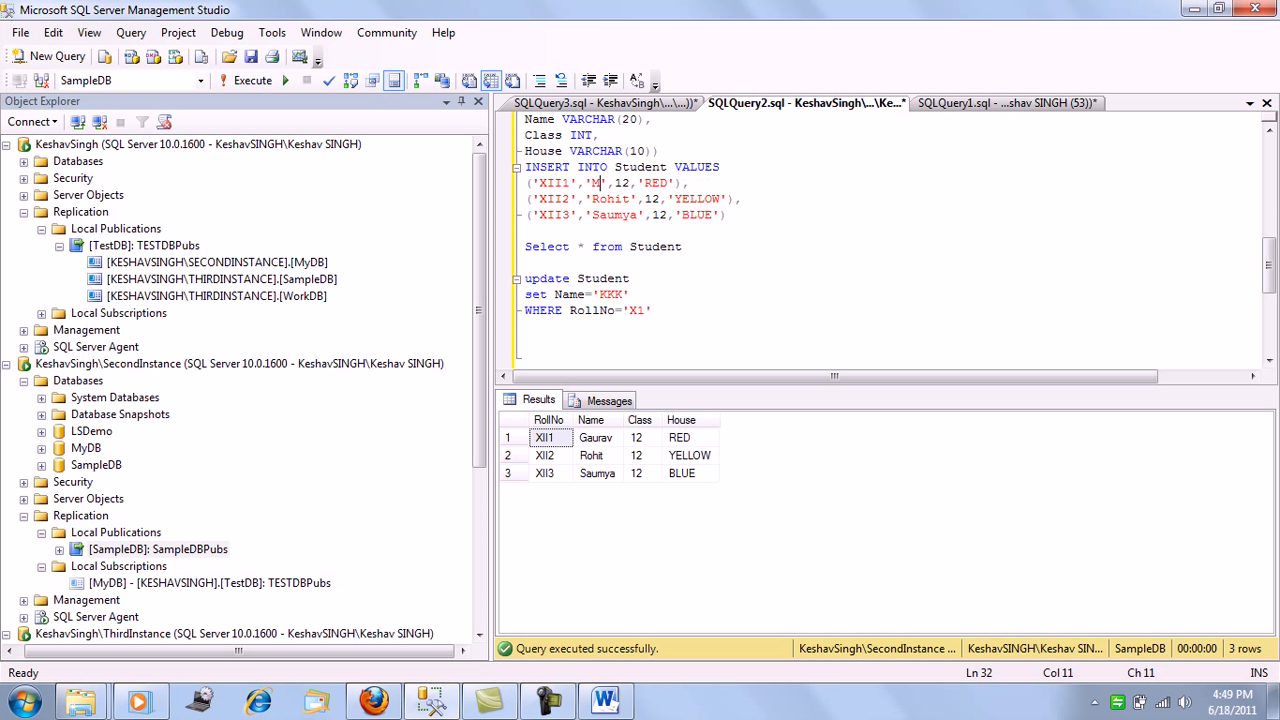
type("in")
key("Right")
key("Right")
key("Right")
key("Right")
key("Right")
key("Right")
key("Right")
Run the INSERT for only the XII4 row against SampleDB, and query its Student table to check the new row
key("Right")
key("Right")
key("Right")
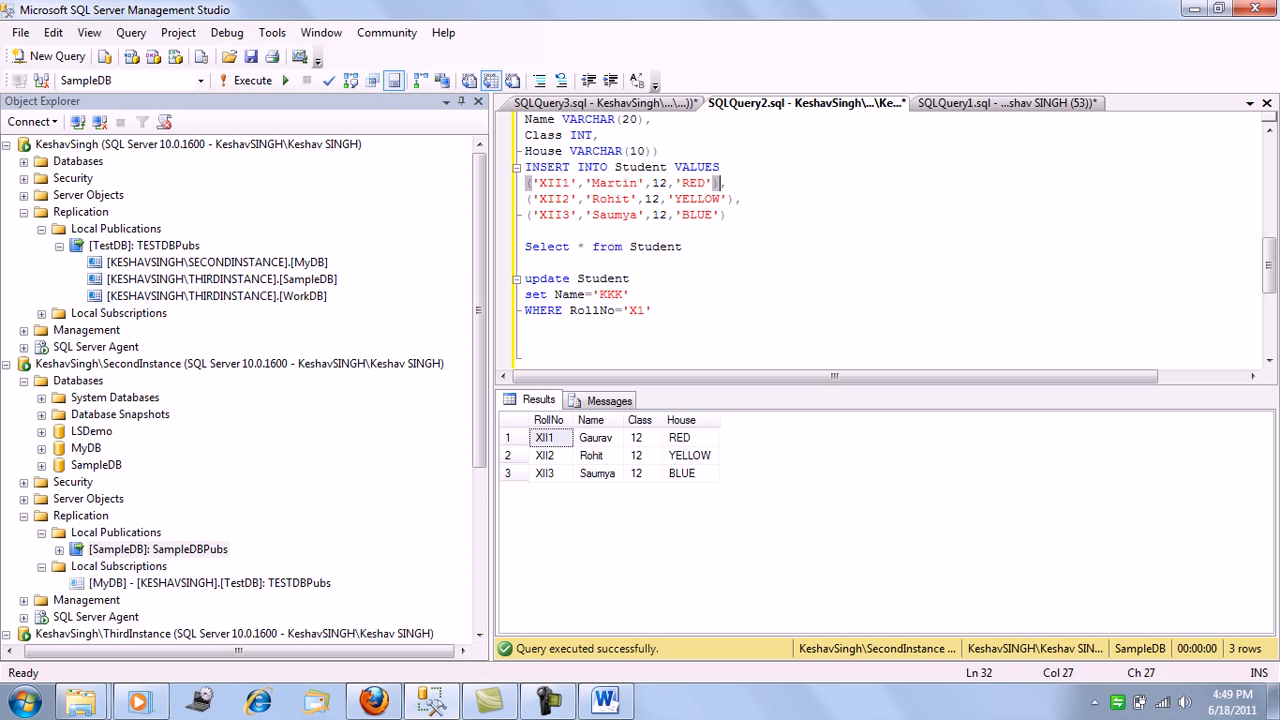
Change the roll number in the first row of the SampleDB INSERT statement to XII4
key("Left")
key("Left")
key("Left")
key("Left")
key("Left")
key("Left")
key("Left")
key("Left")
key("Left")
key("Left")
key("Left")
key("Left")
key("Left")
key("Left")
key("Left")
key("Left")
key("Left")
key("Left")
key("Left")
key("BackSpace")
type("4")
key("Right")
key("Right")
key("Right")
key("Right")
key("Right")
key("Right")
key("Right")
key("Right")
key("Right")
key("Right")
key("Right")
key("Right")
key("Right")
key("Right")
key("Right")
key("Right")
key("Right")
key("Right")
key("Right")
key("Right")
key("shift+Home")
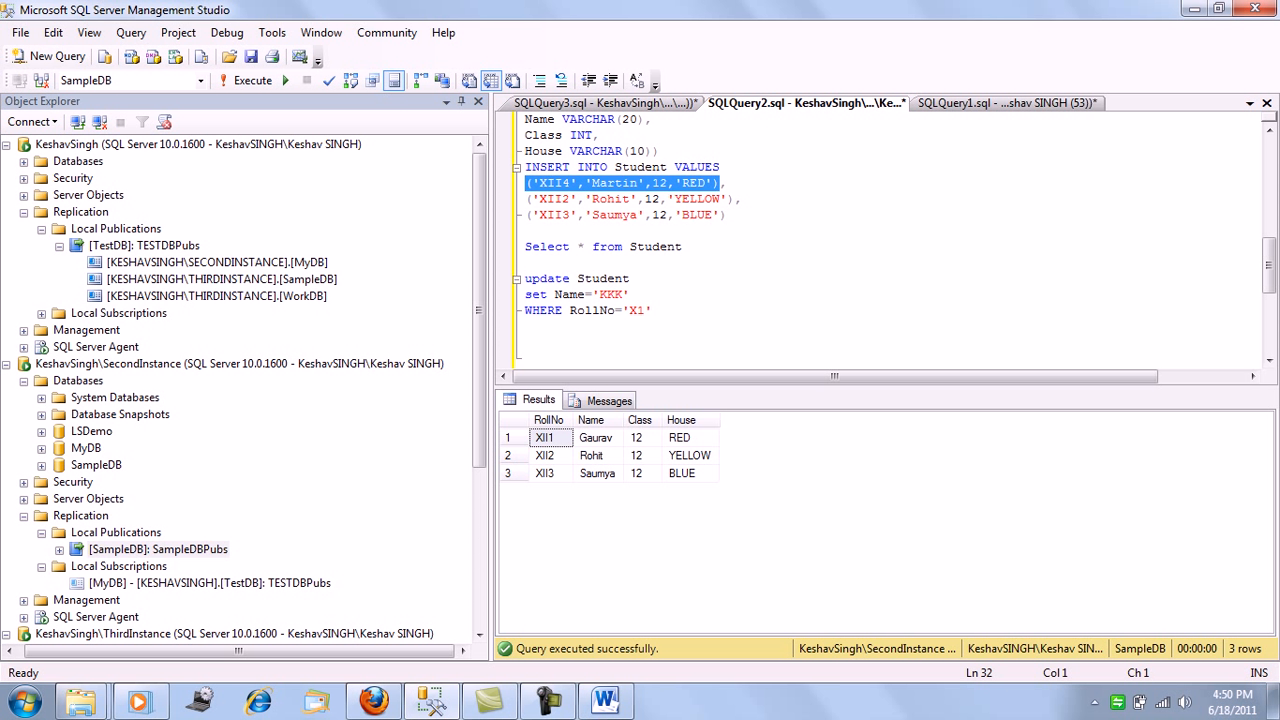
key("shift+Up")
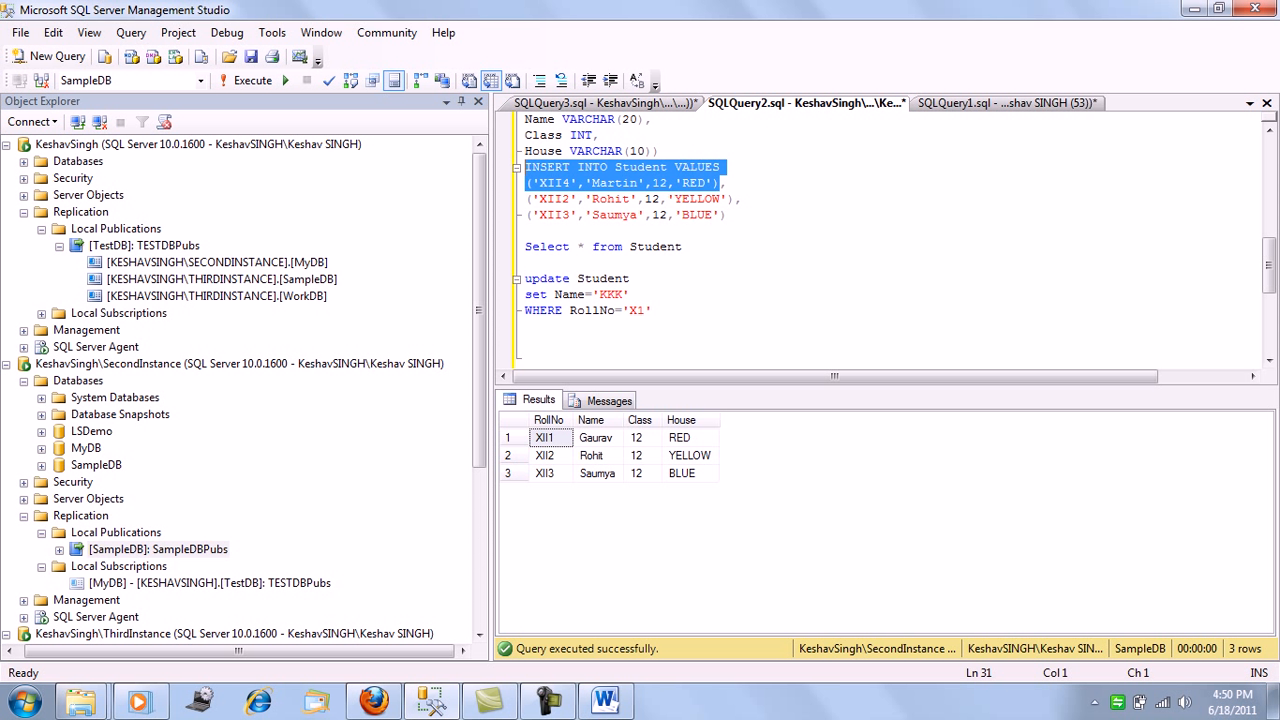
key("F5")
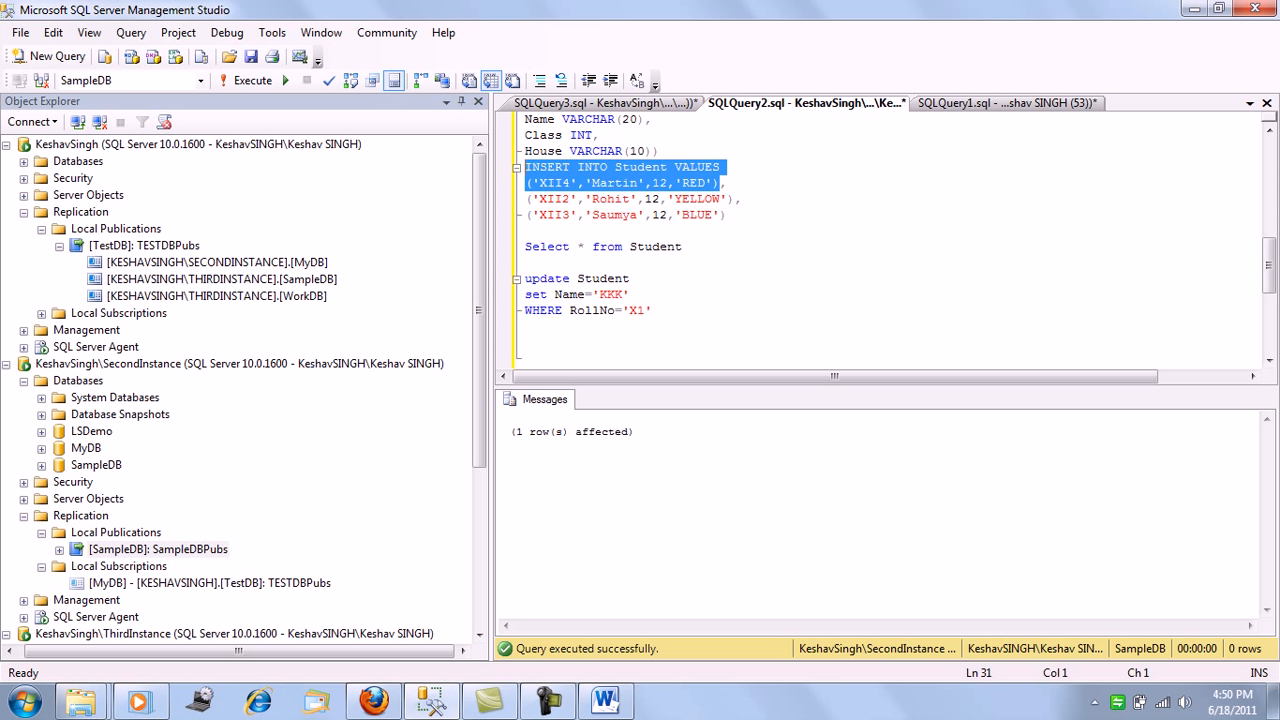
left_click_drag(683, 247, 525, 247)
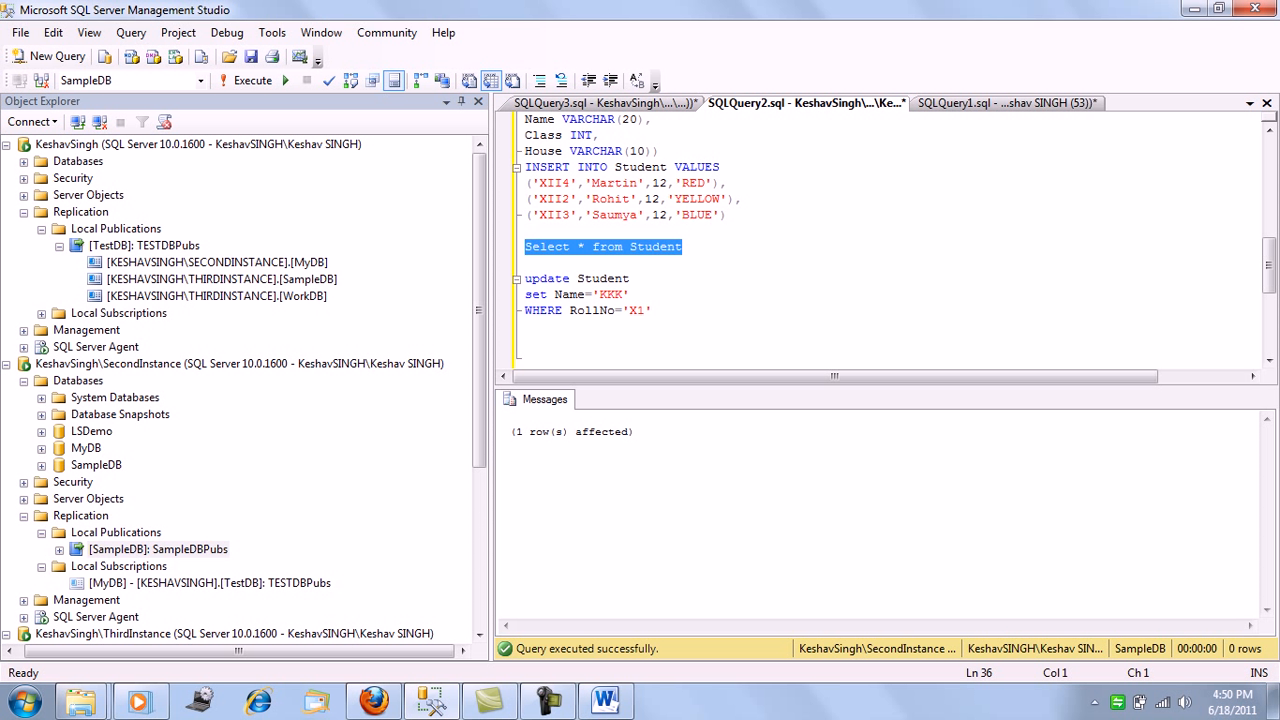
key("F5")
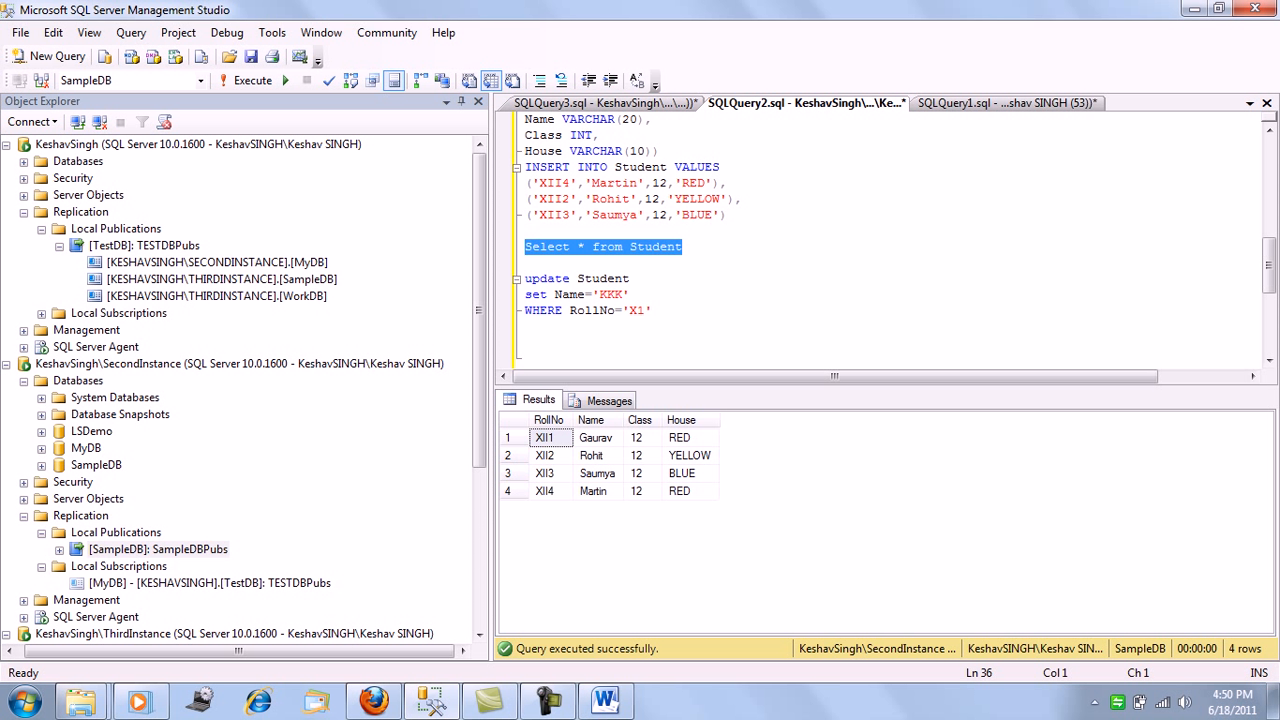
Run Select * from Student against WorkDB to check that the XII4 row from SampleDB has been replicated
left_click(604, 103)
left_click(655, 184)
left_click_drag(683, 119, 525, 119)
key("F5")
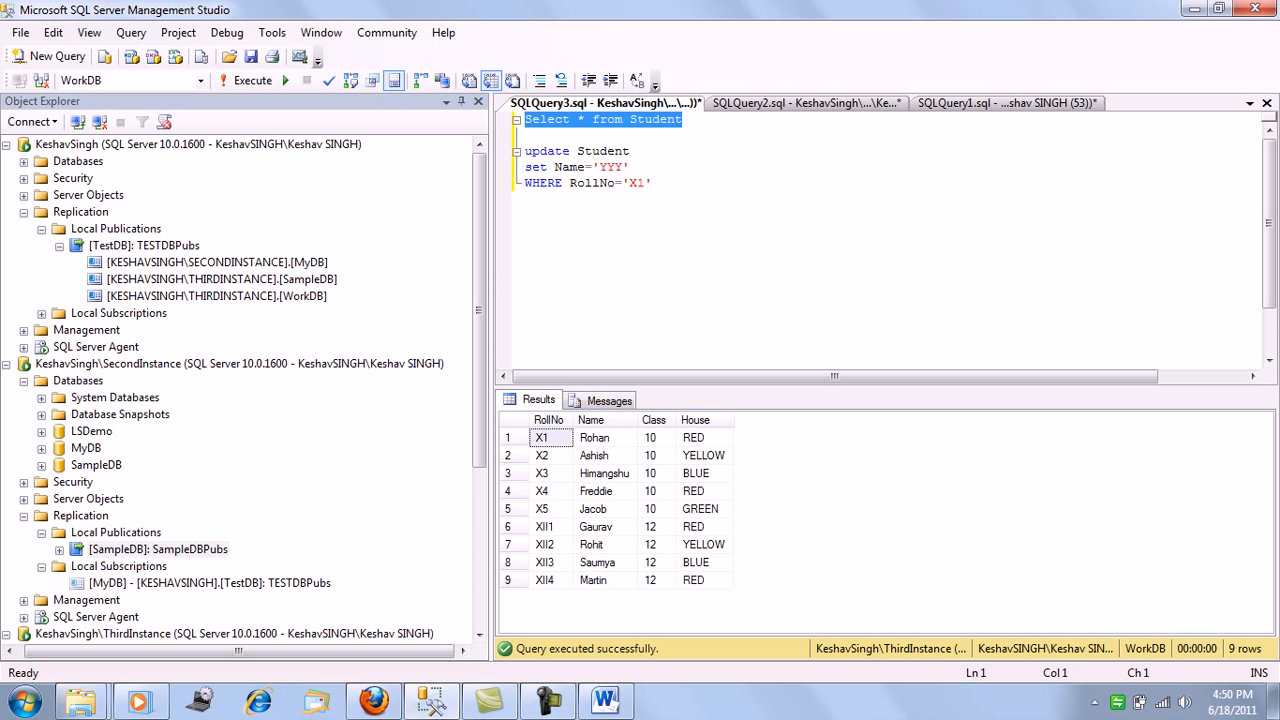
Switch to the Replication in MS SQL Server.docx document in Word to view the two-publisher diagram, and return to Management Studio
left_click(652, 183)
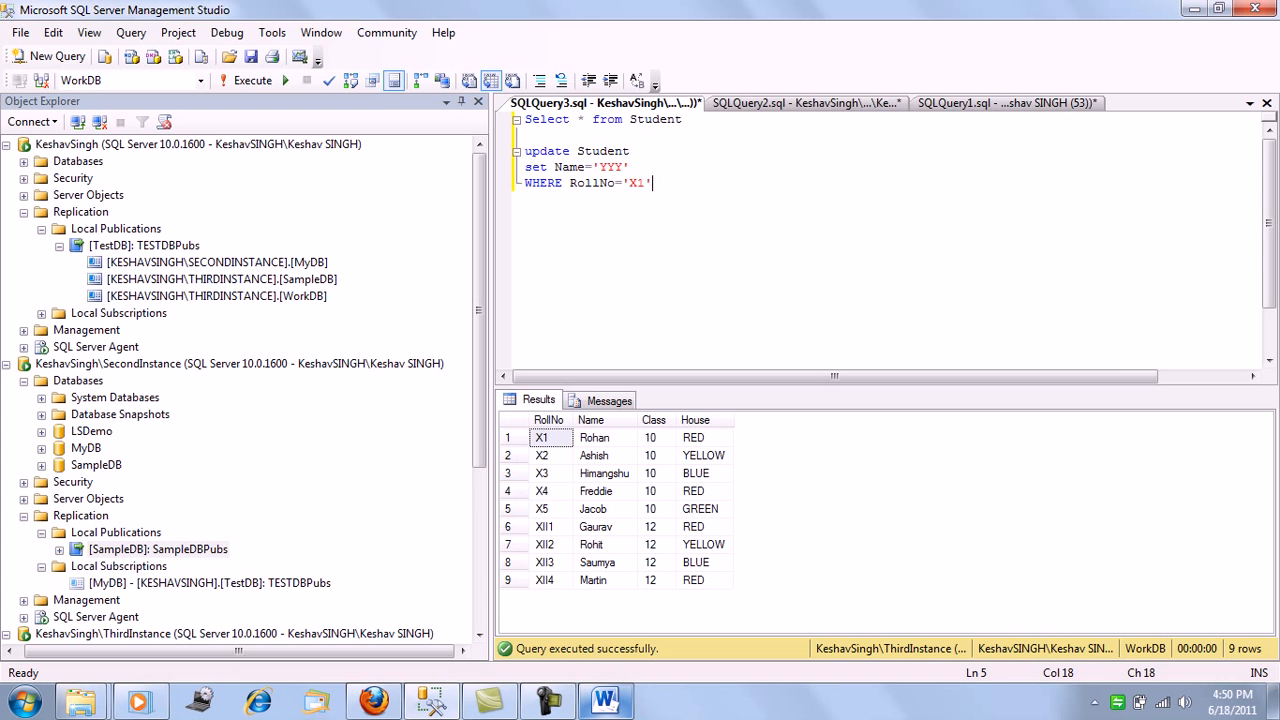
left_click(604, 701)
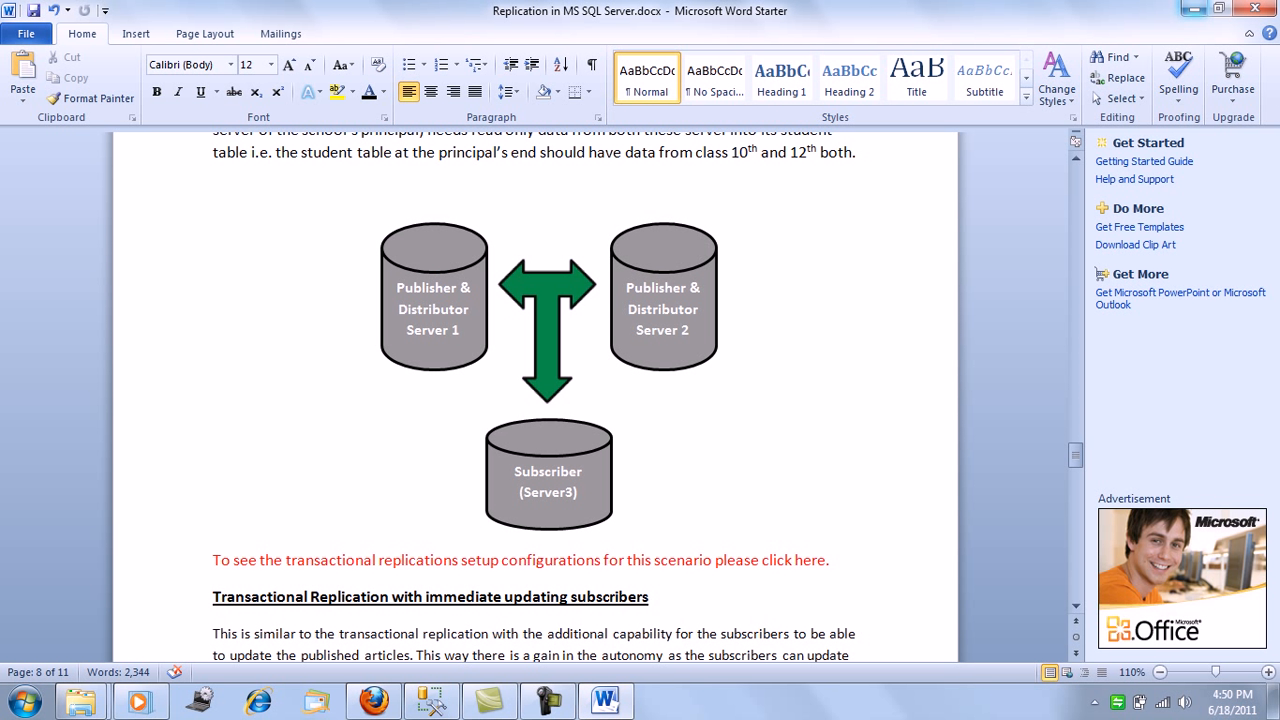
left_click(1194, 9)
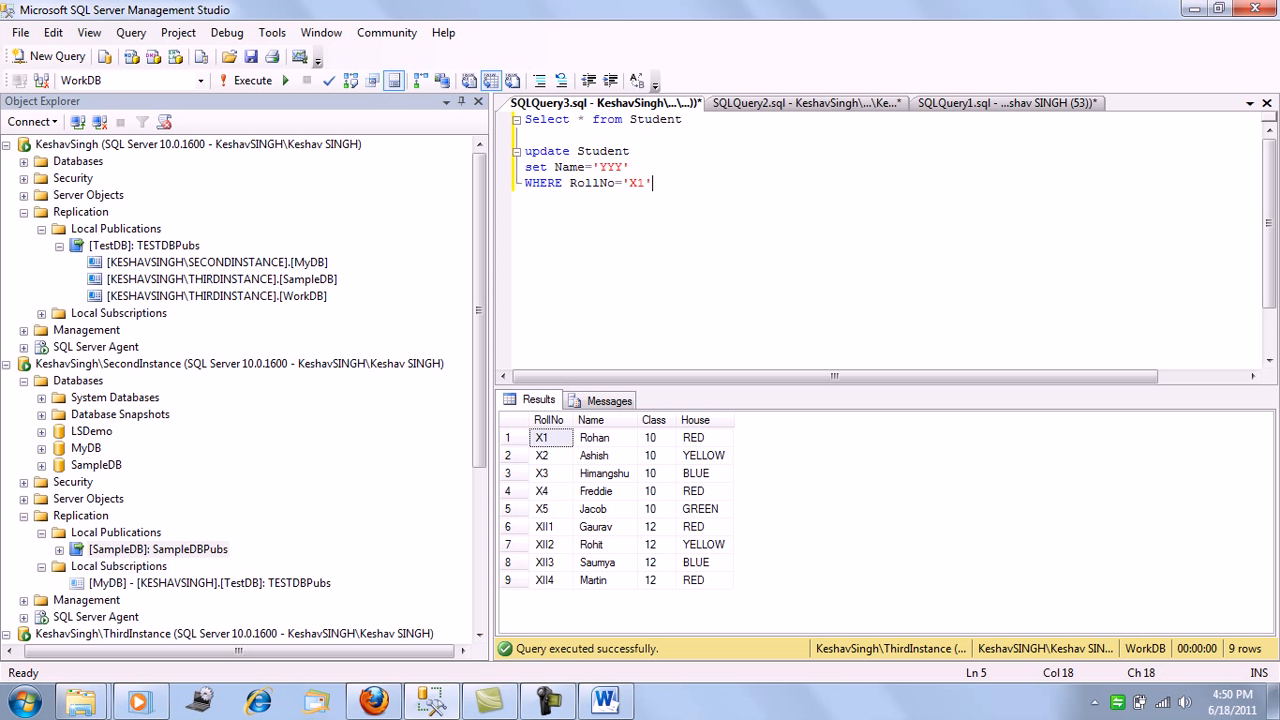